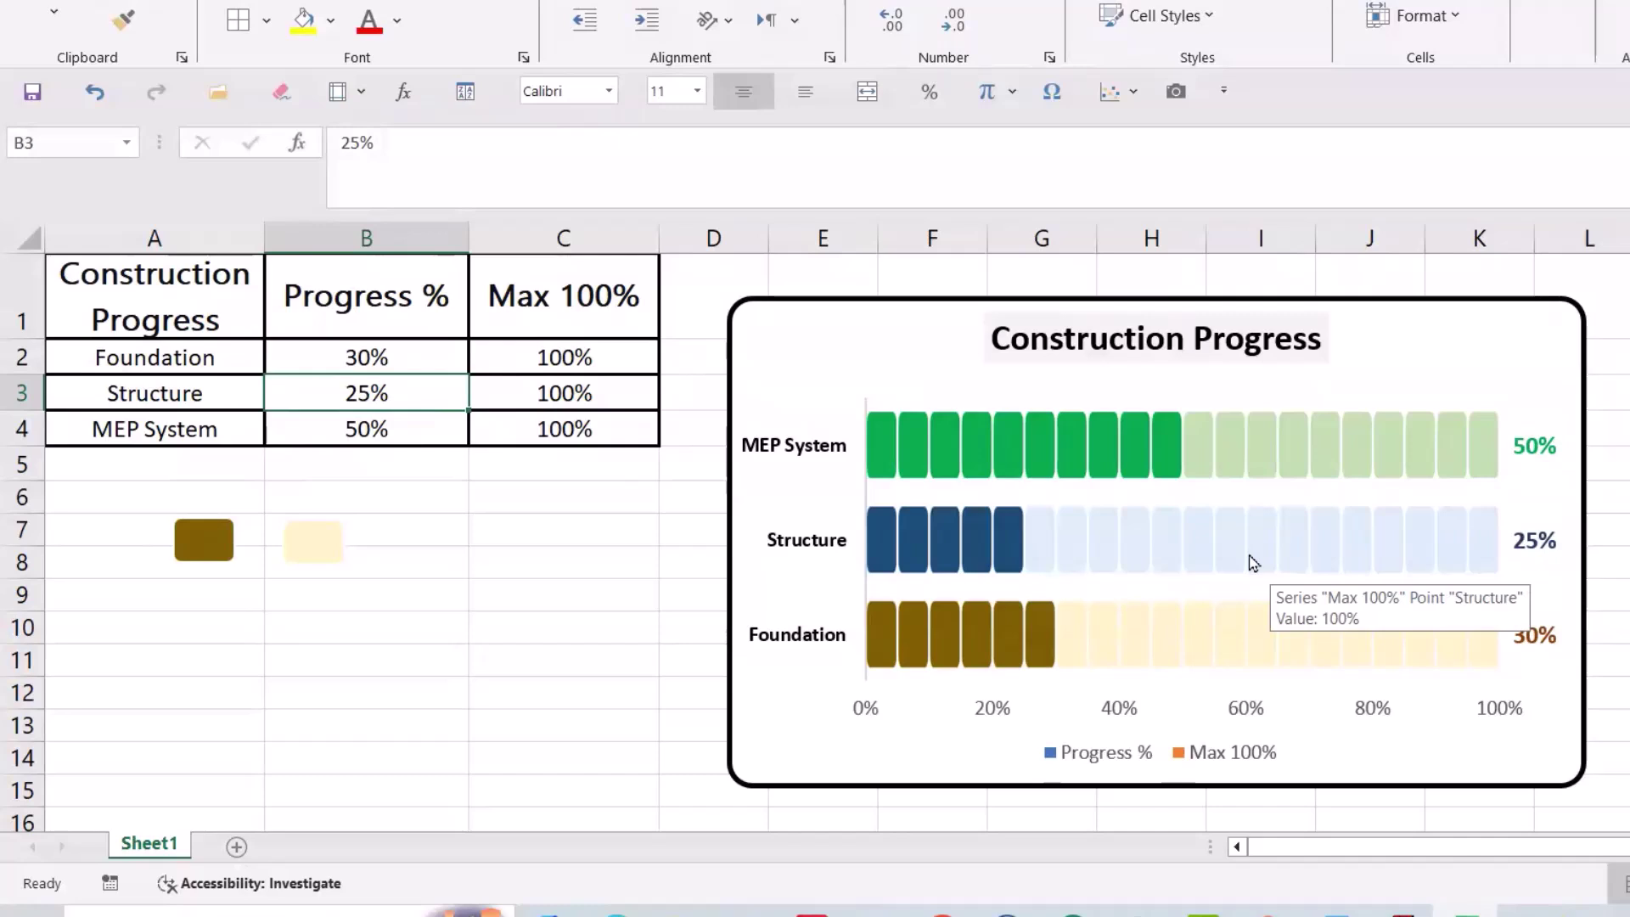
Enter 50% for Foundation and 75% for Structure so the chart bars grow
key(Up)
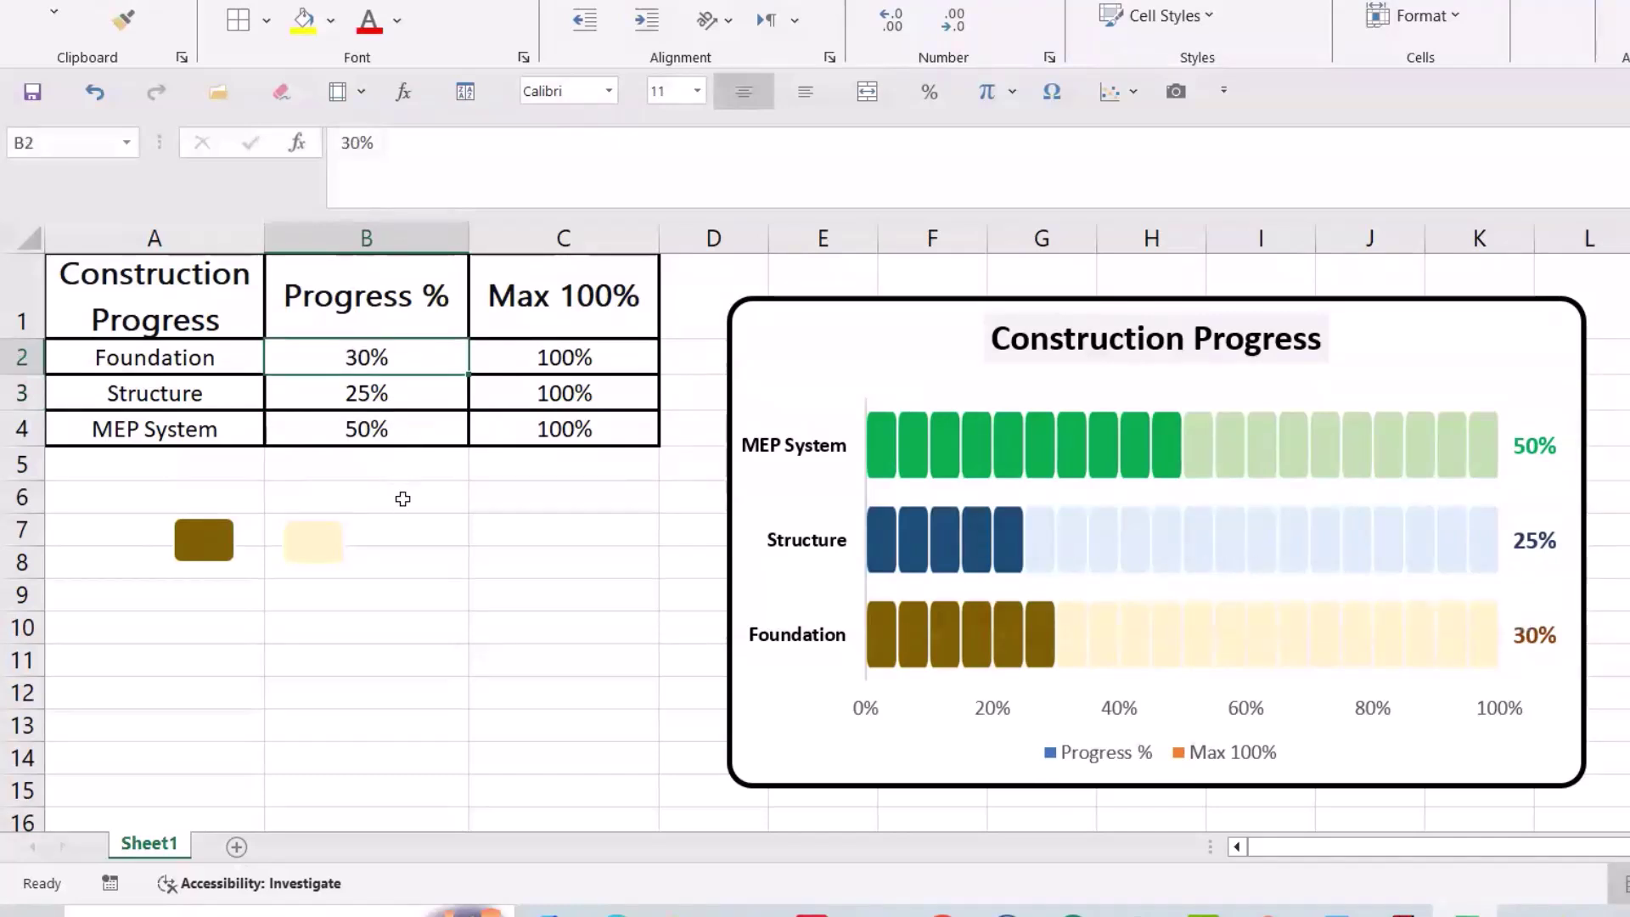
text(50)
key(Return)
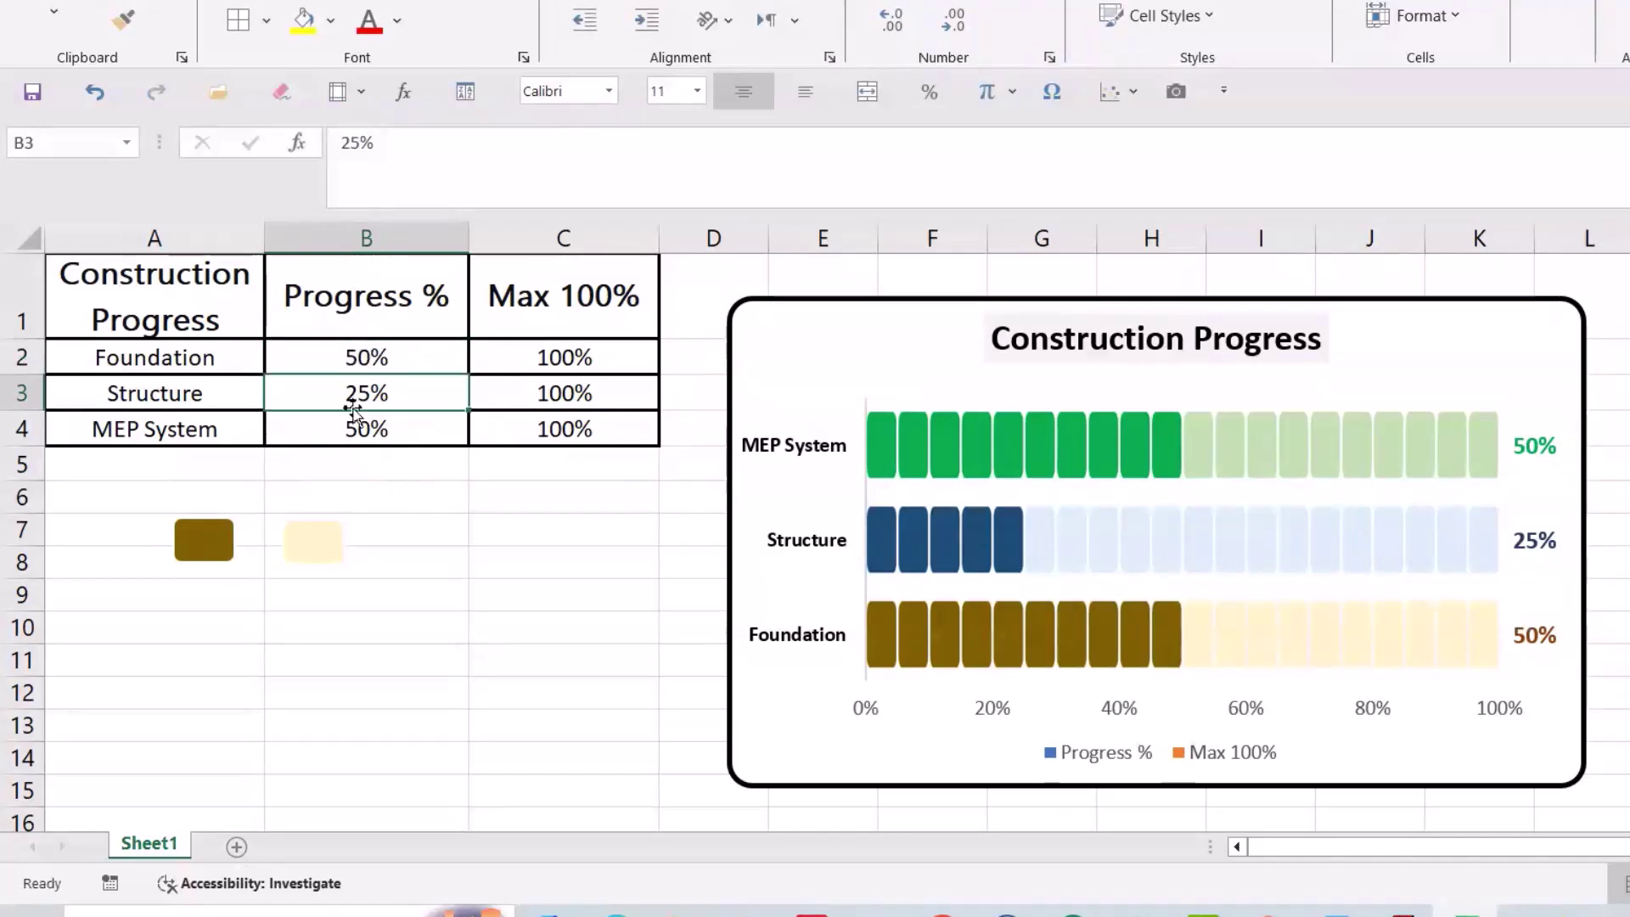
text(75)
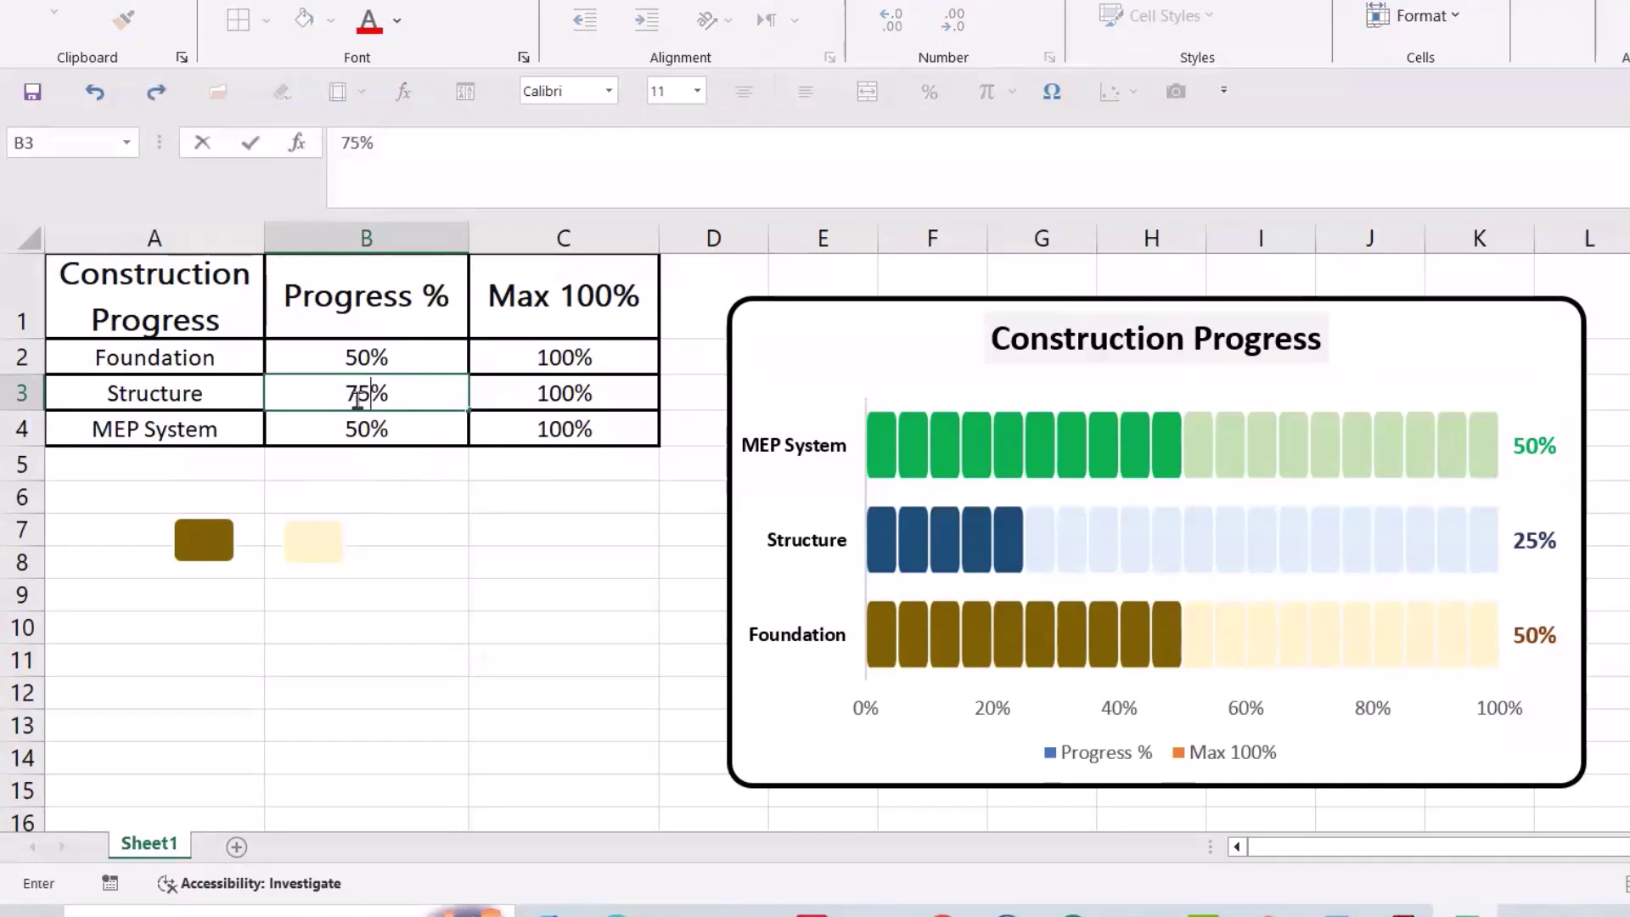
key(Return)
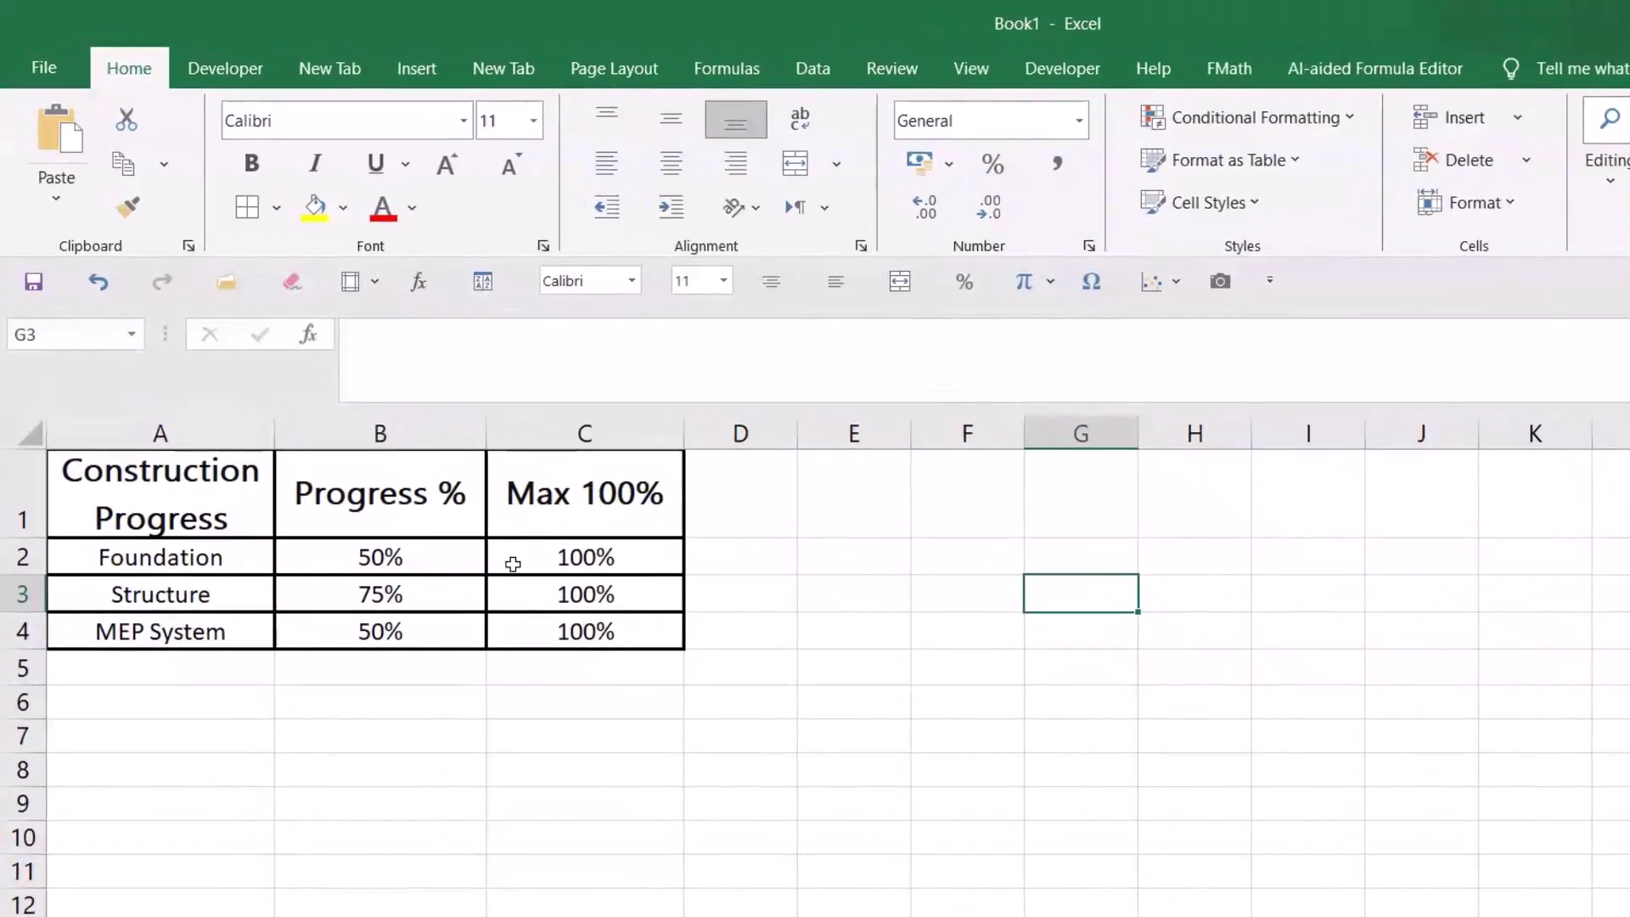
Insert a clustered horizontal bar chart from the progress table A1:C4
drag(229, 475, 604, 630)
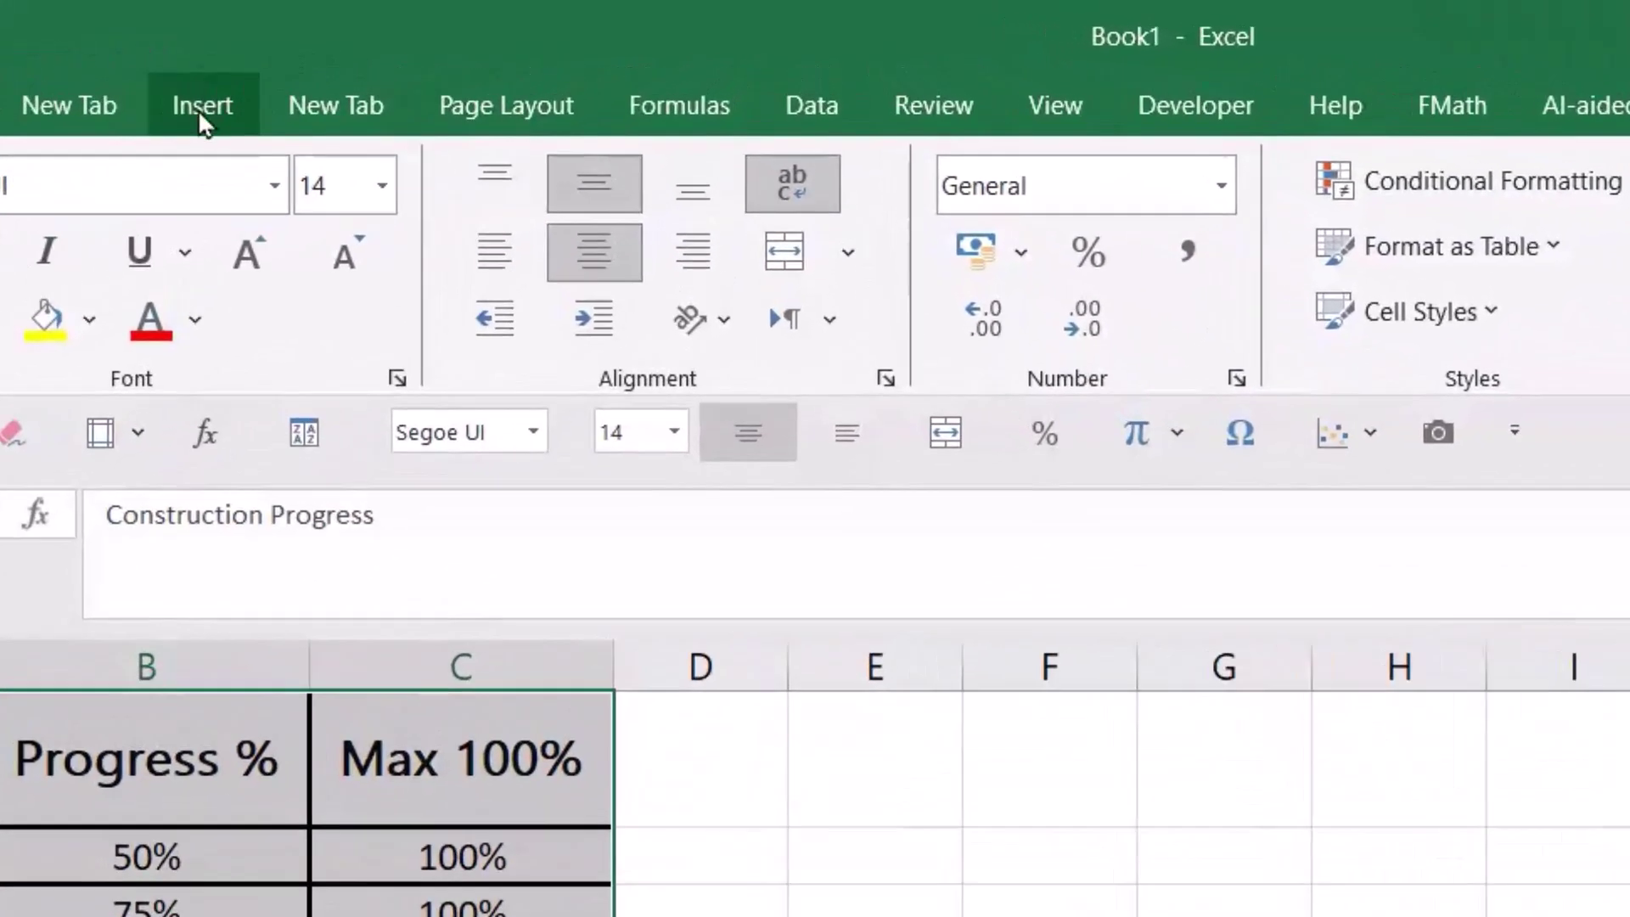
click(417, 72)
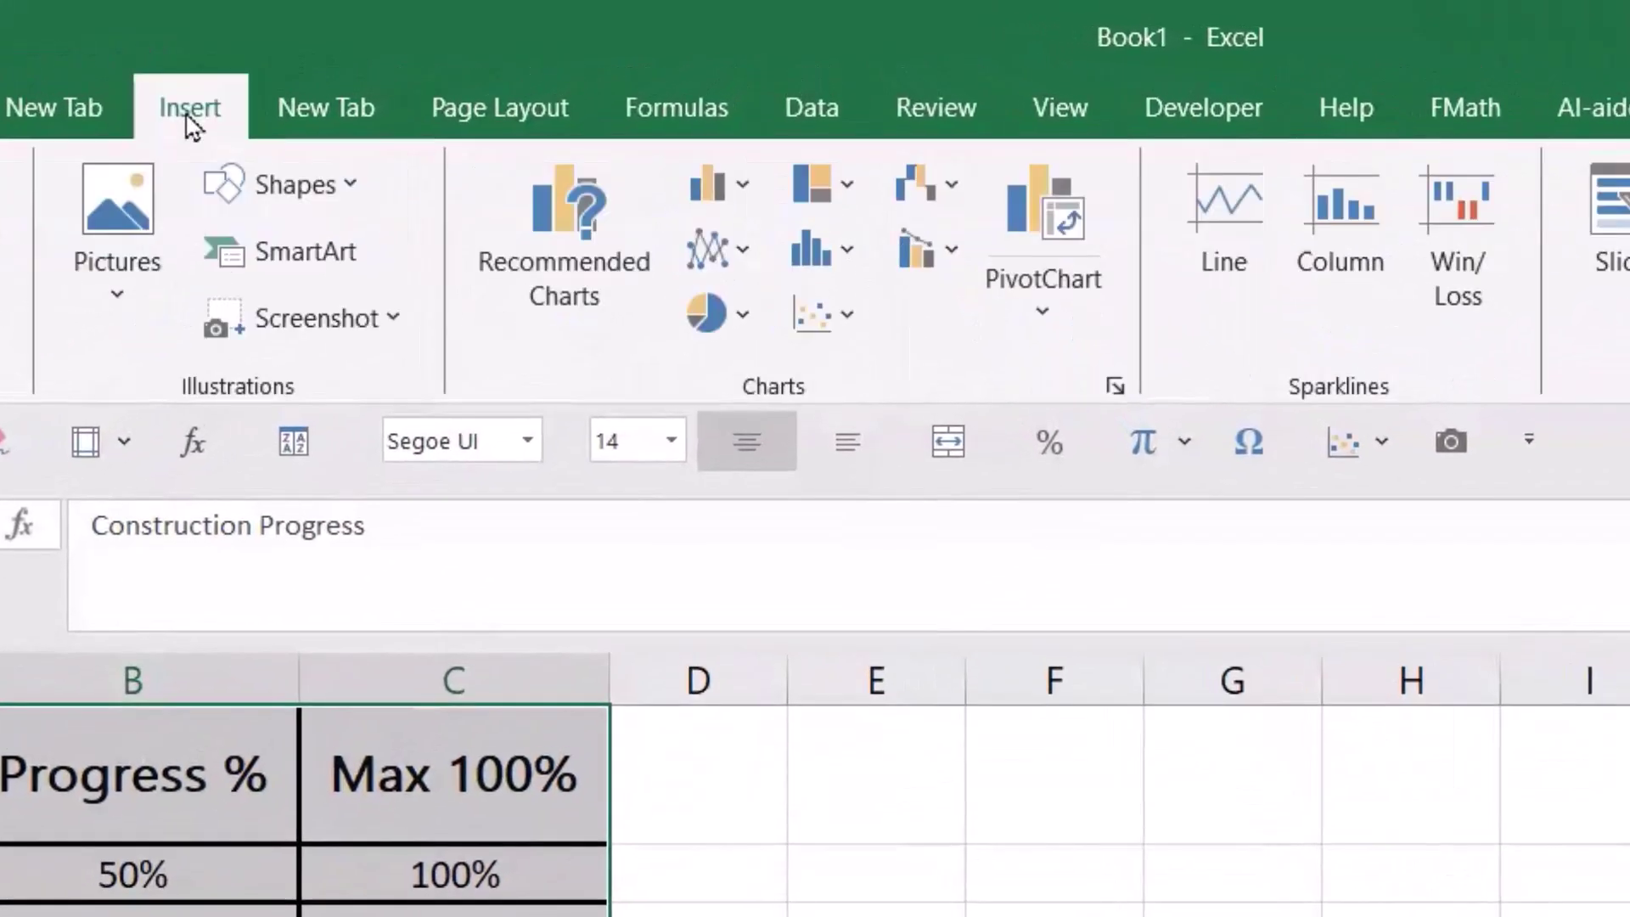
click(737, 189)
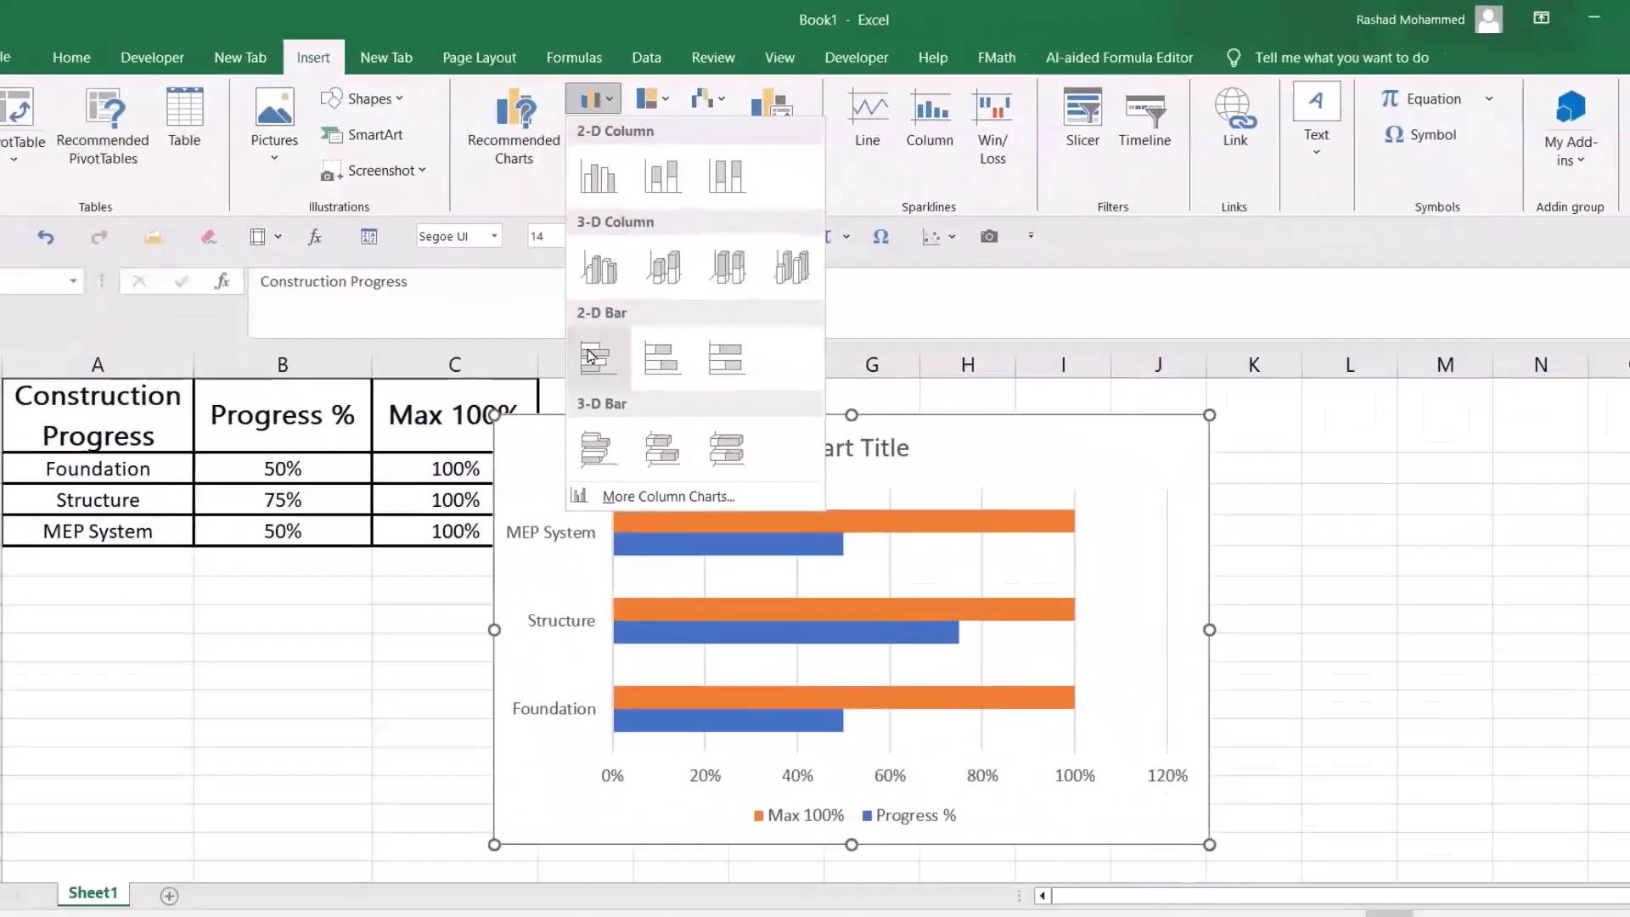
click(721, 666)
Set the percentage axis maximum to 1 so it ends at 100%
click(1185, 710)
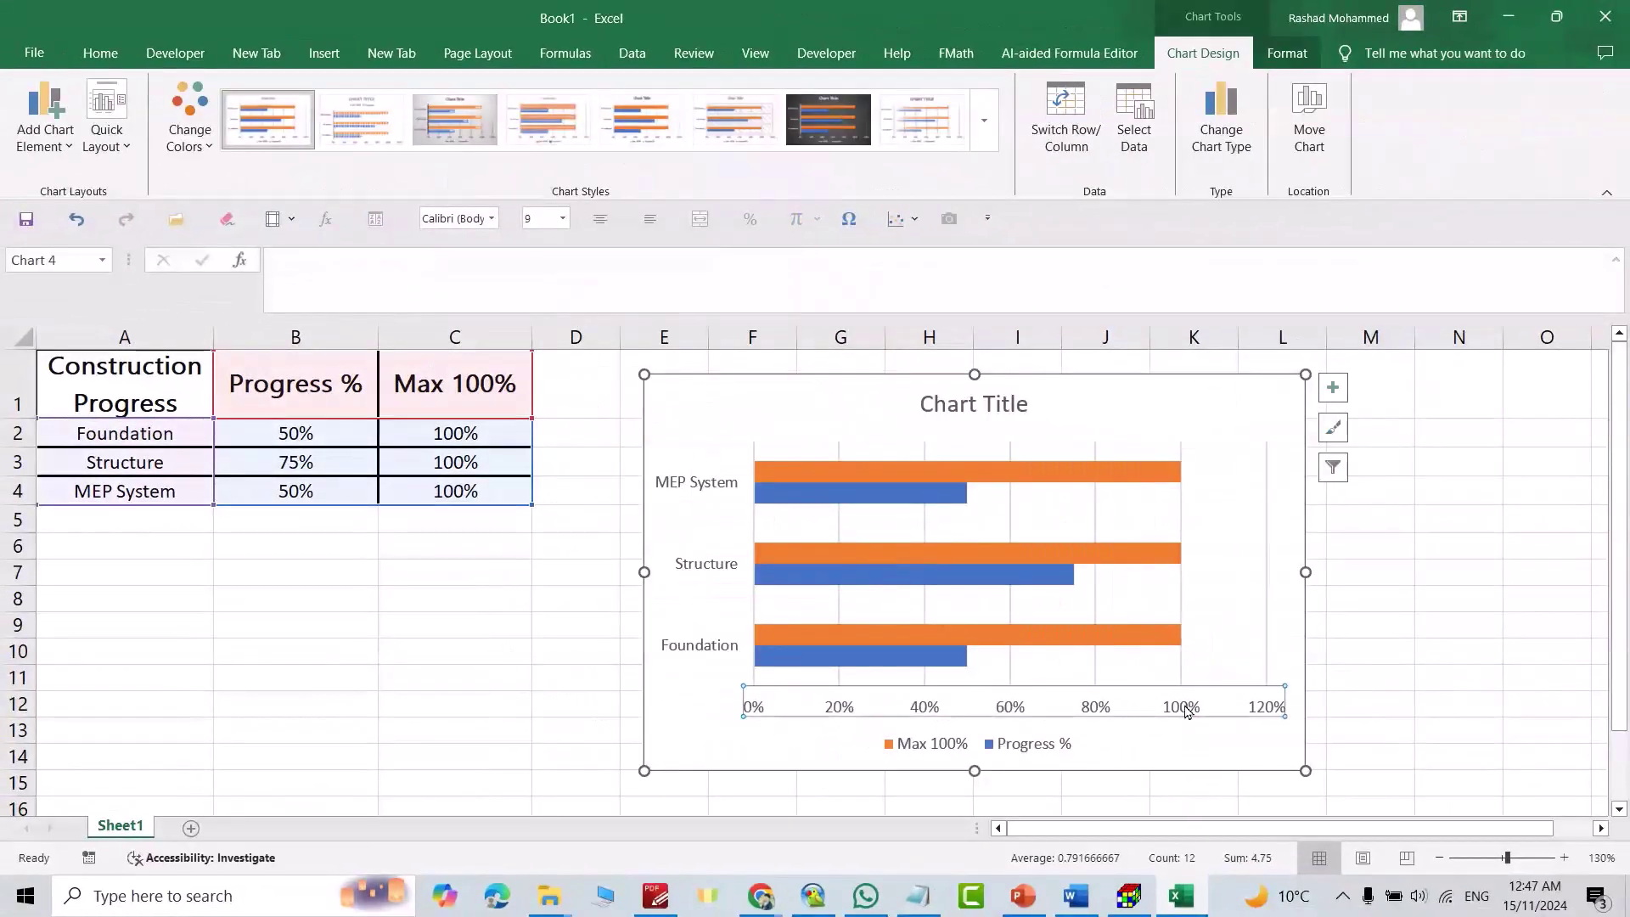
right_click(1182, 711)
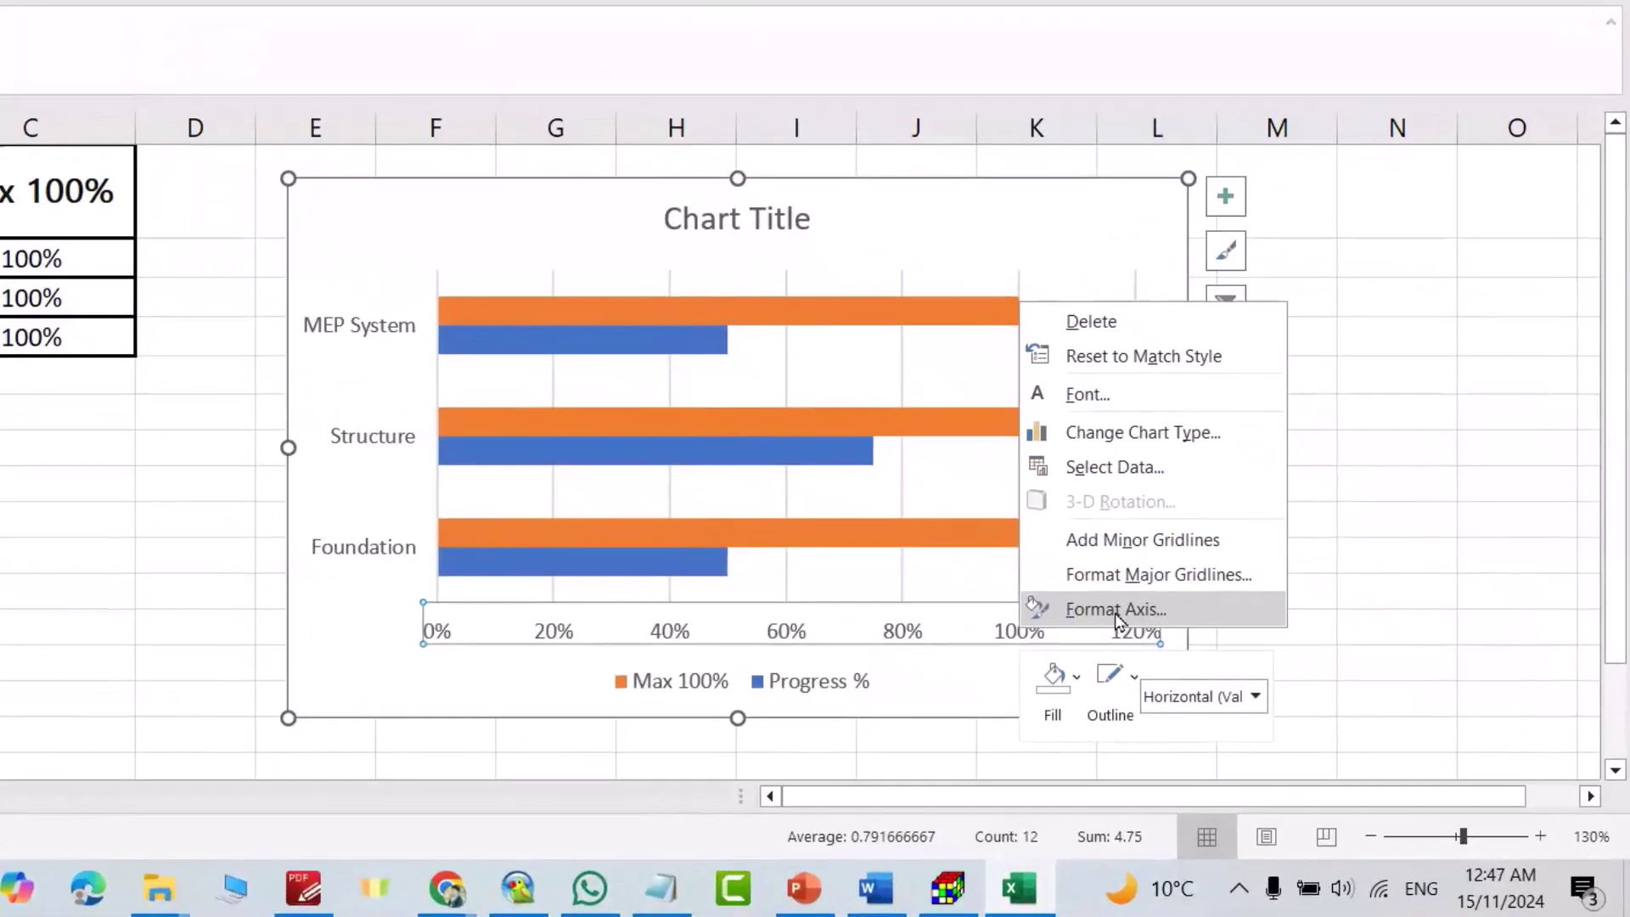
click(1116, 609)
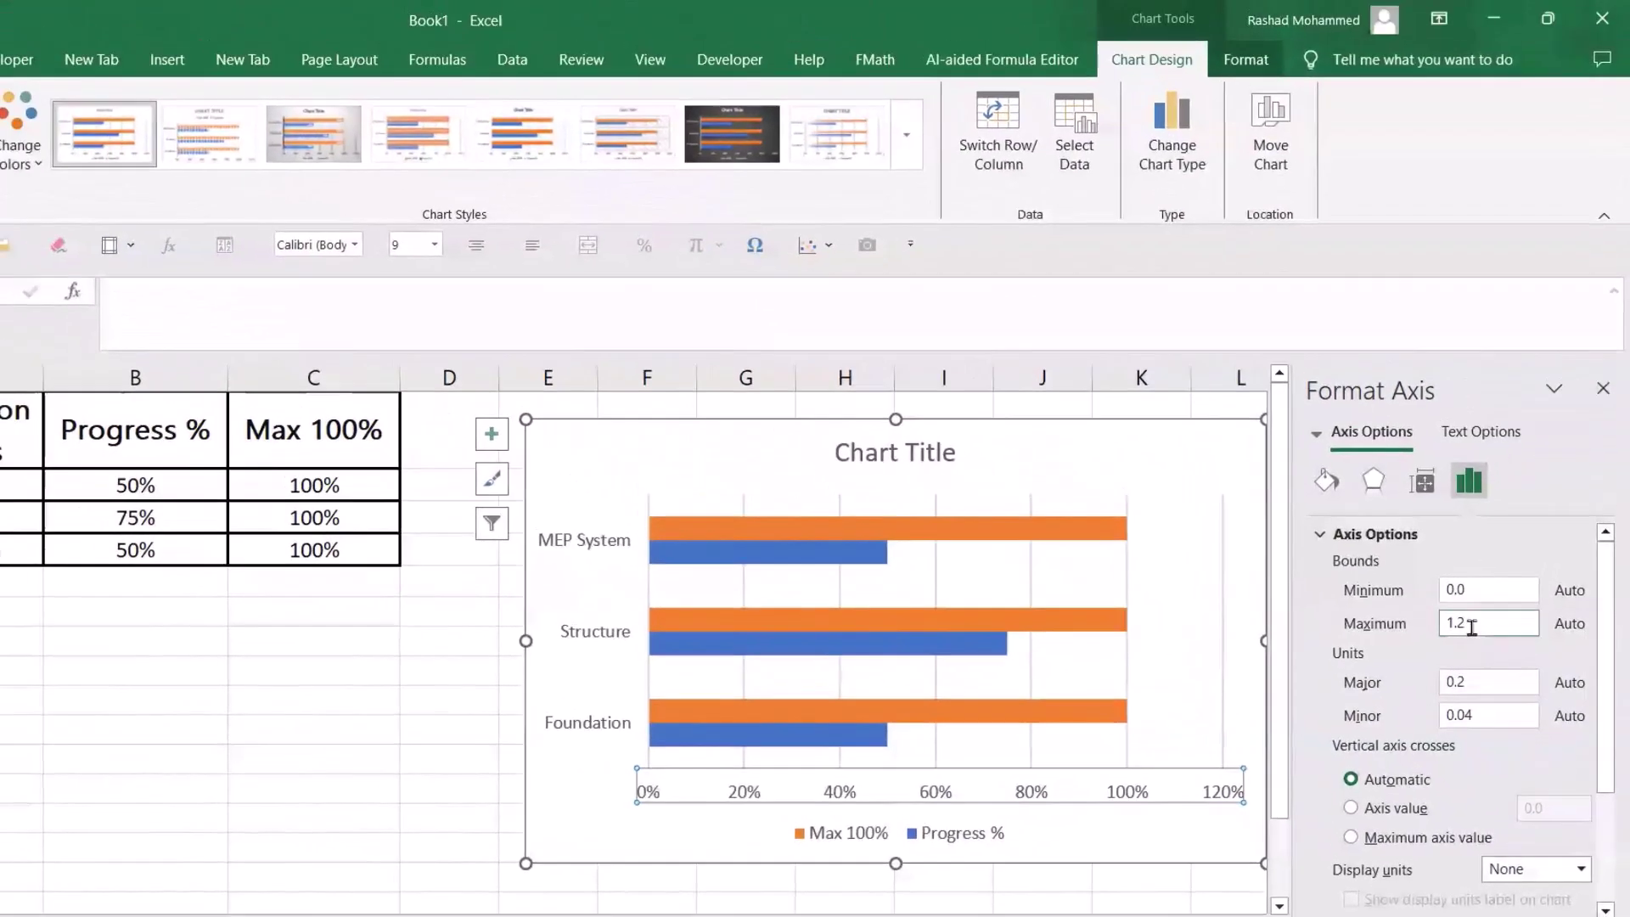
drag(1471, 626, 1427, 641)
text(1)
key(Return)
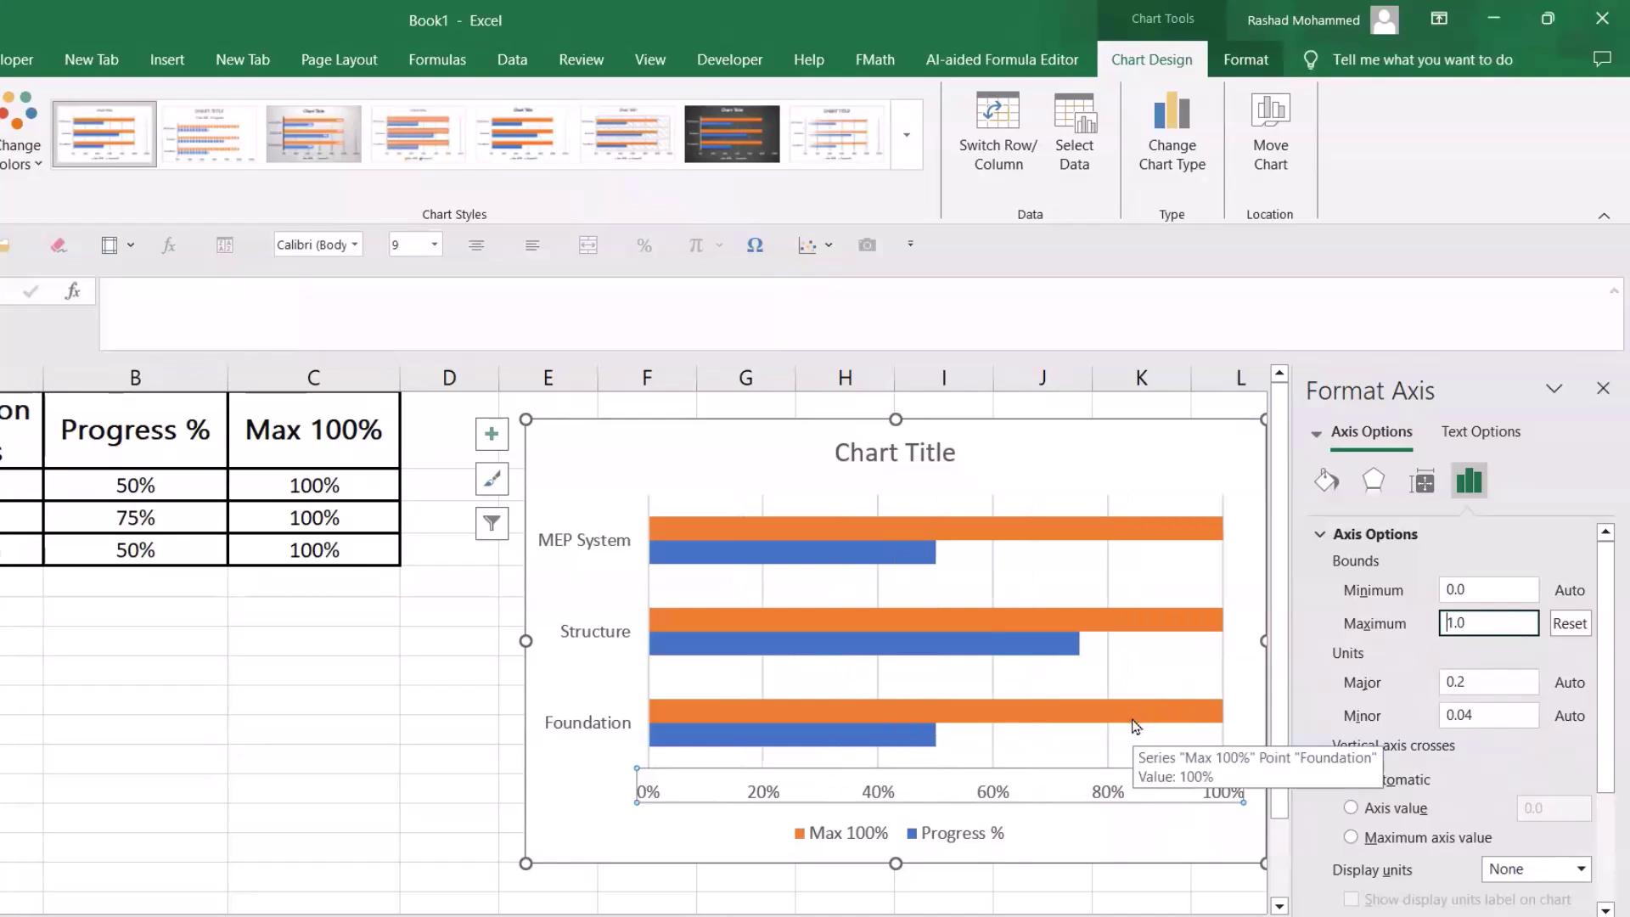
Delete the vertical gridlines and place the chart to the right of the table
drag(1074, 449, 928, 473)
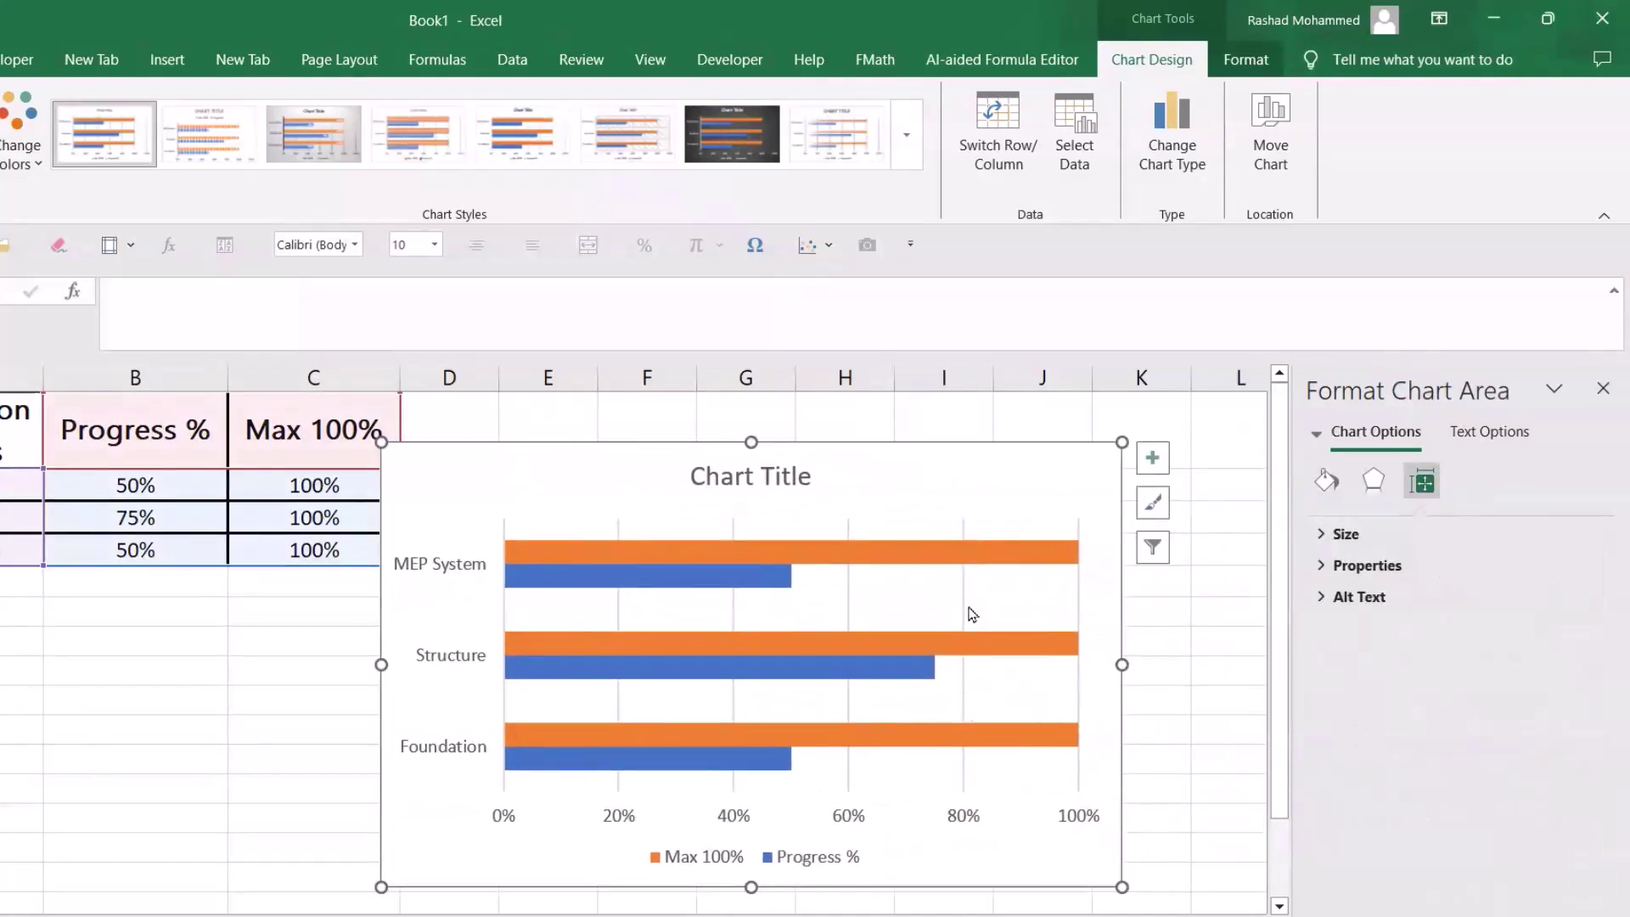
click(963, 601)
key(Delete)
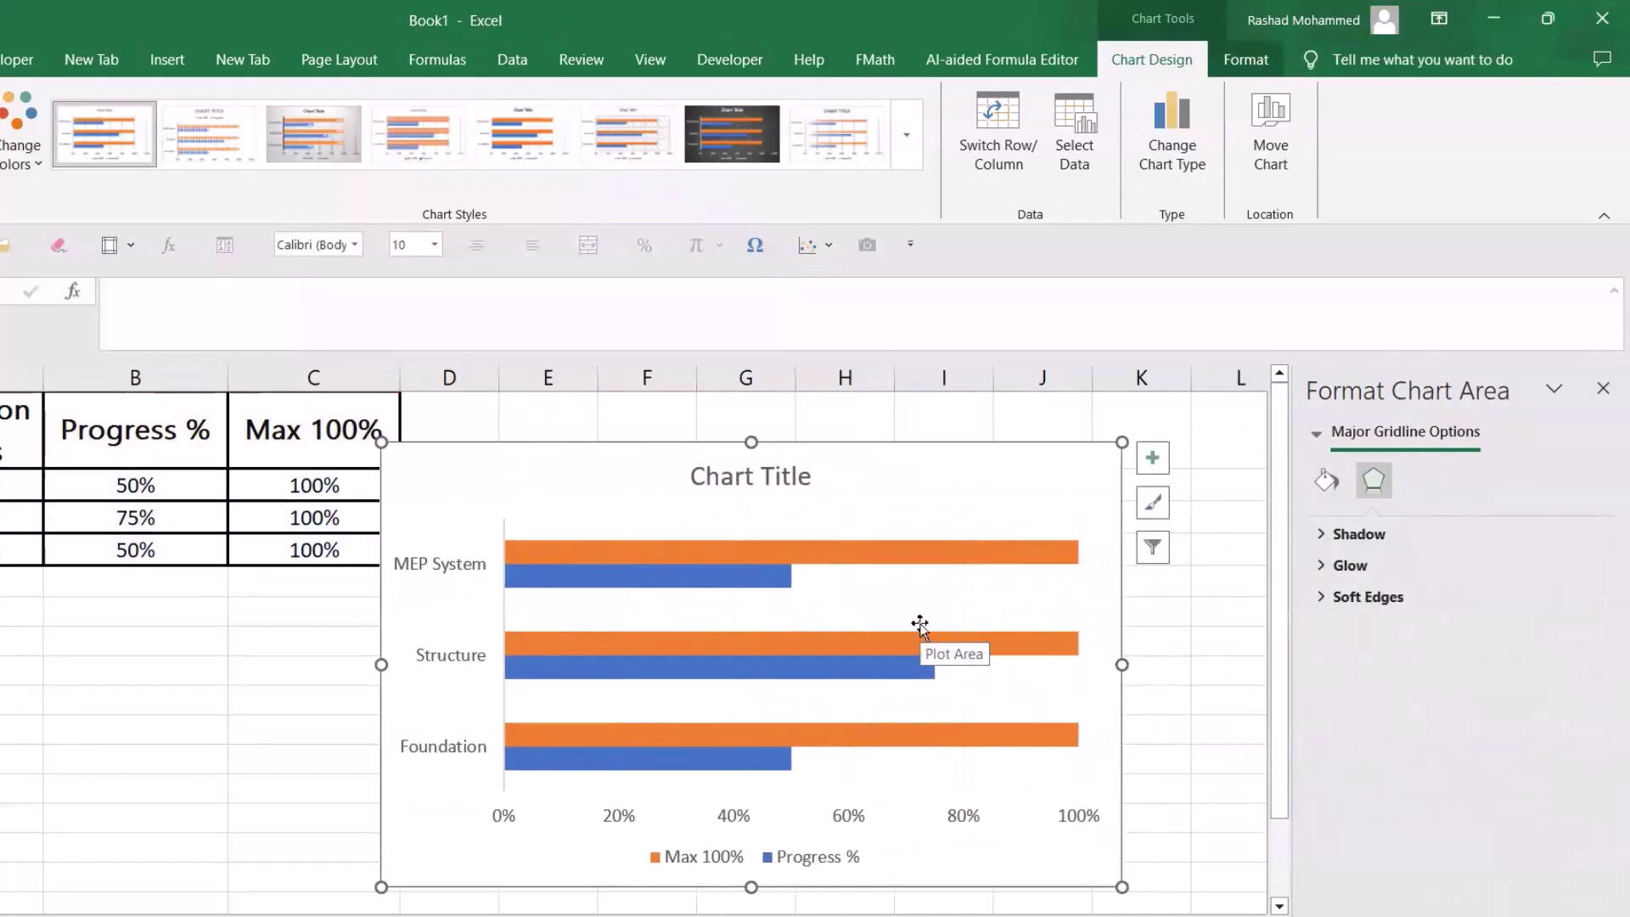
click(1604, 391)
drag(1012, 499, 1198, 476)
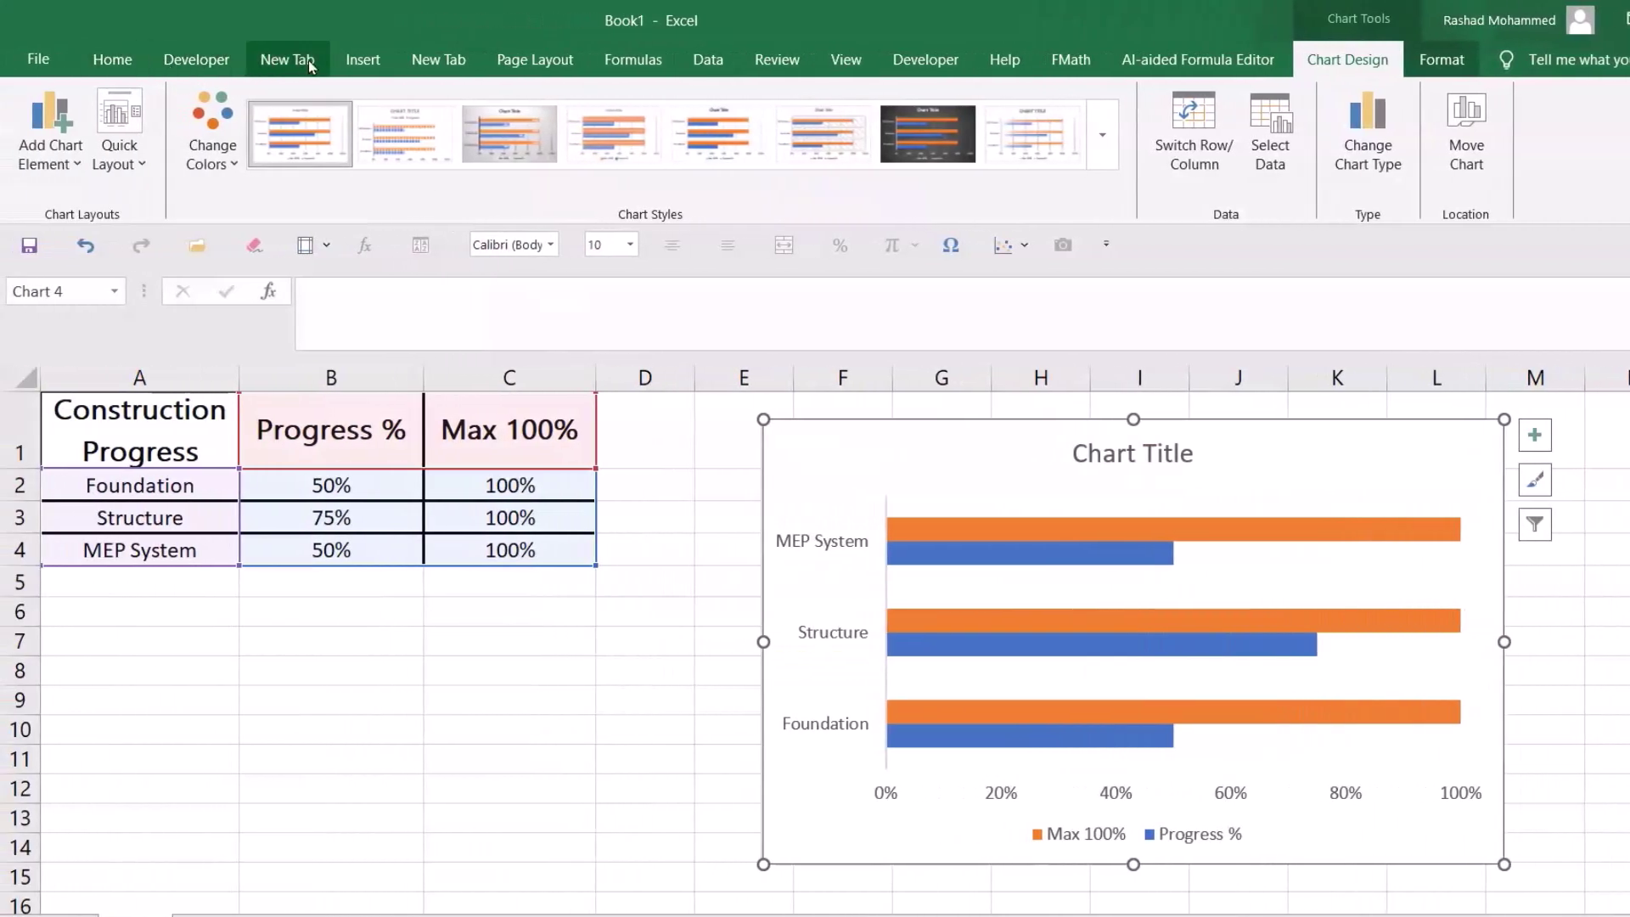
Draw a small rounded rectangle over A6:A7 with a white outline
click(360, 60)
click(421, 102)
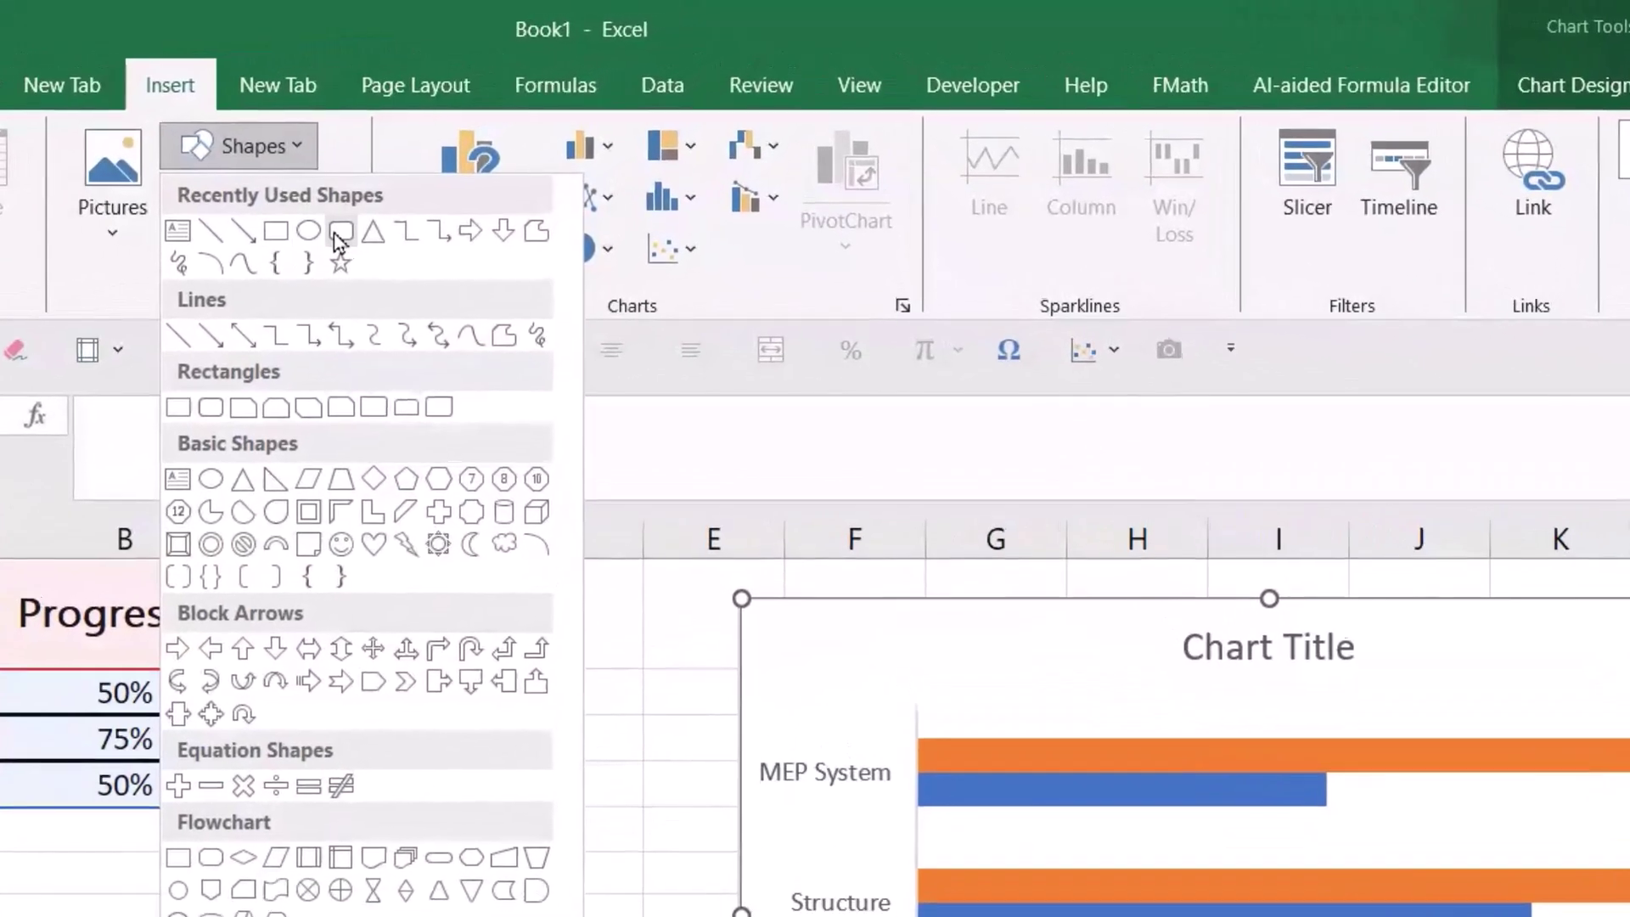
click(400, 209)
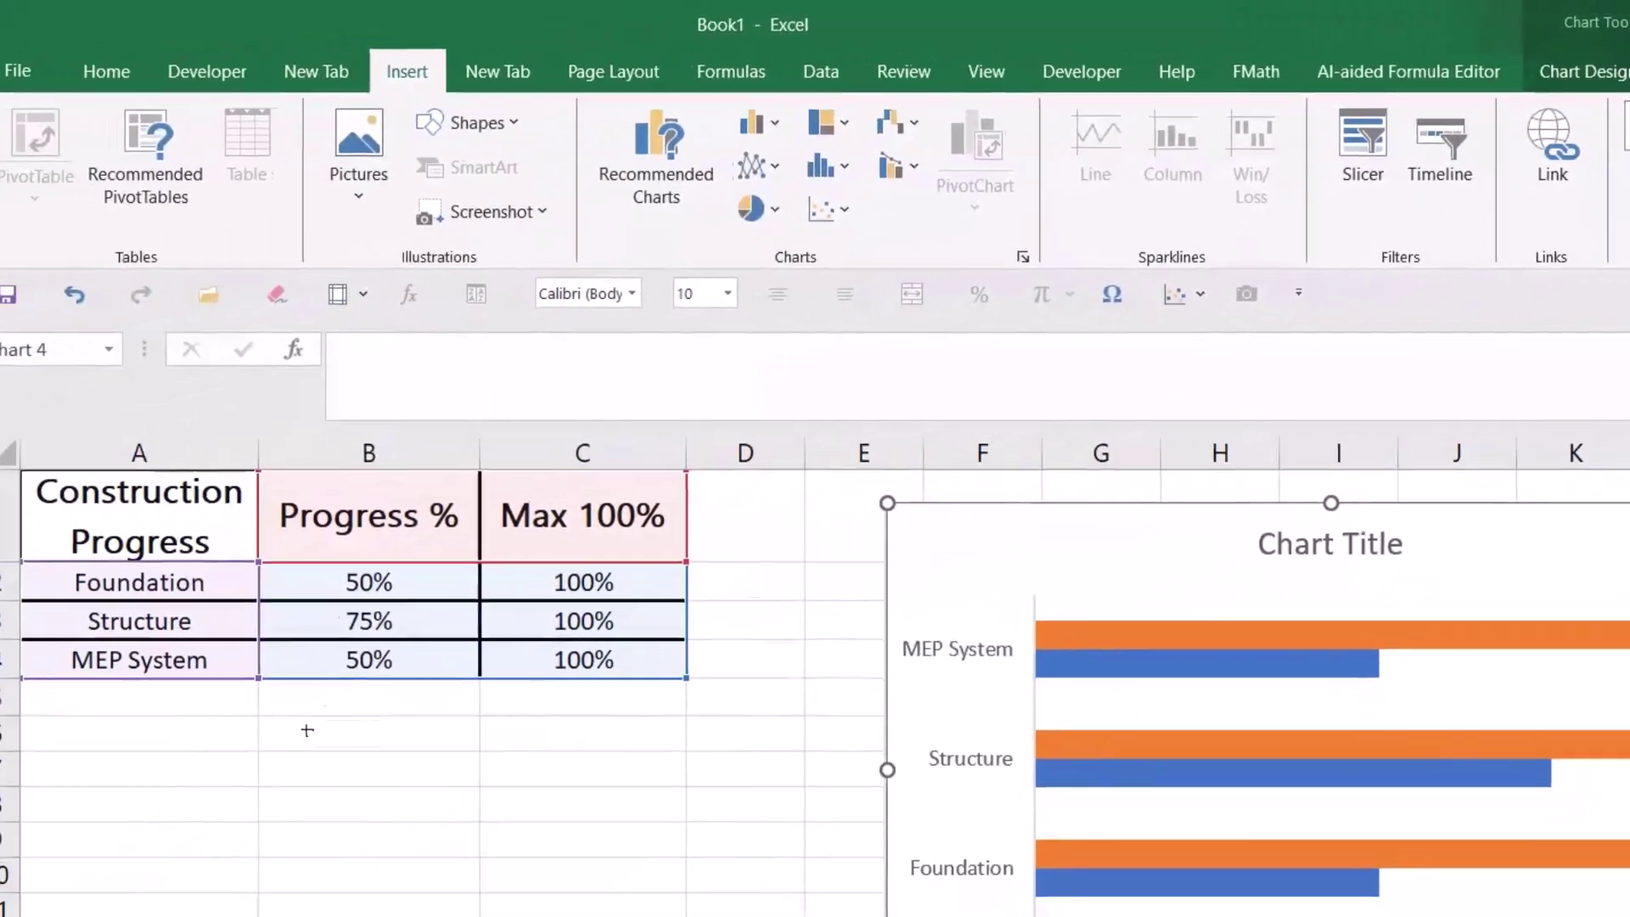
drag(194, 717, 262, 768)
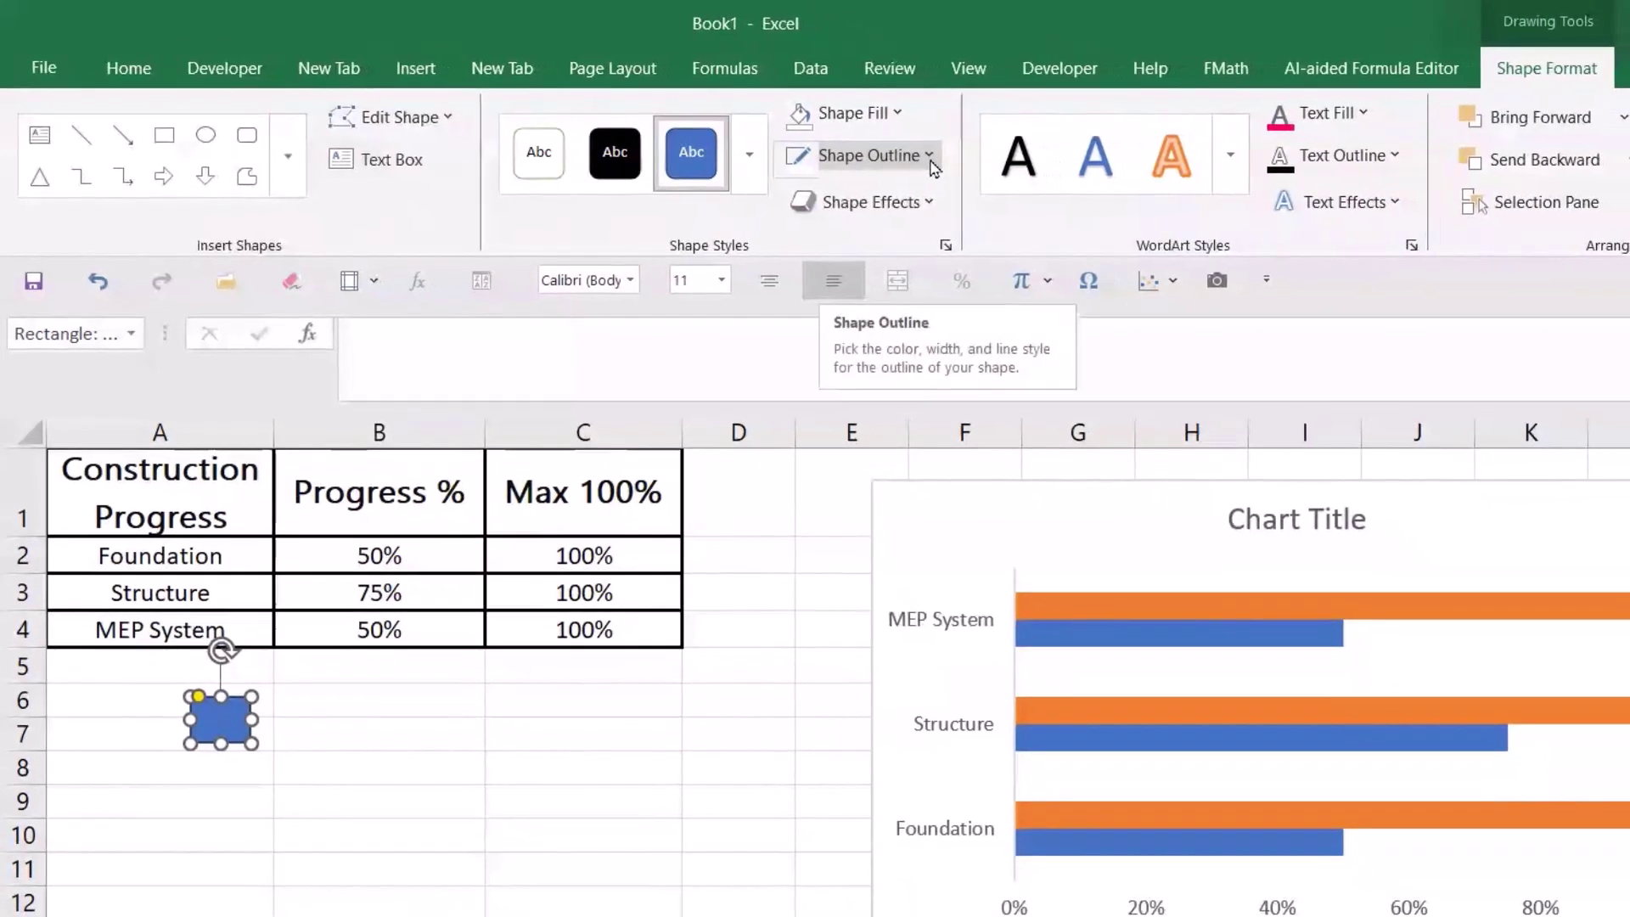
click(929, 156)
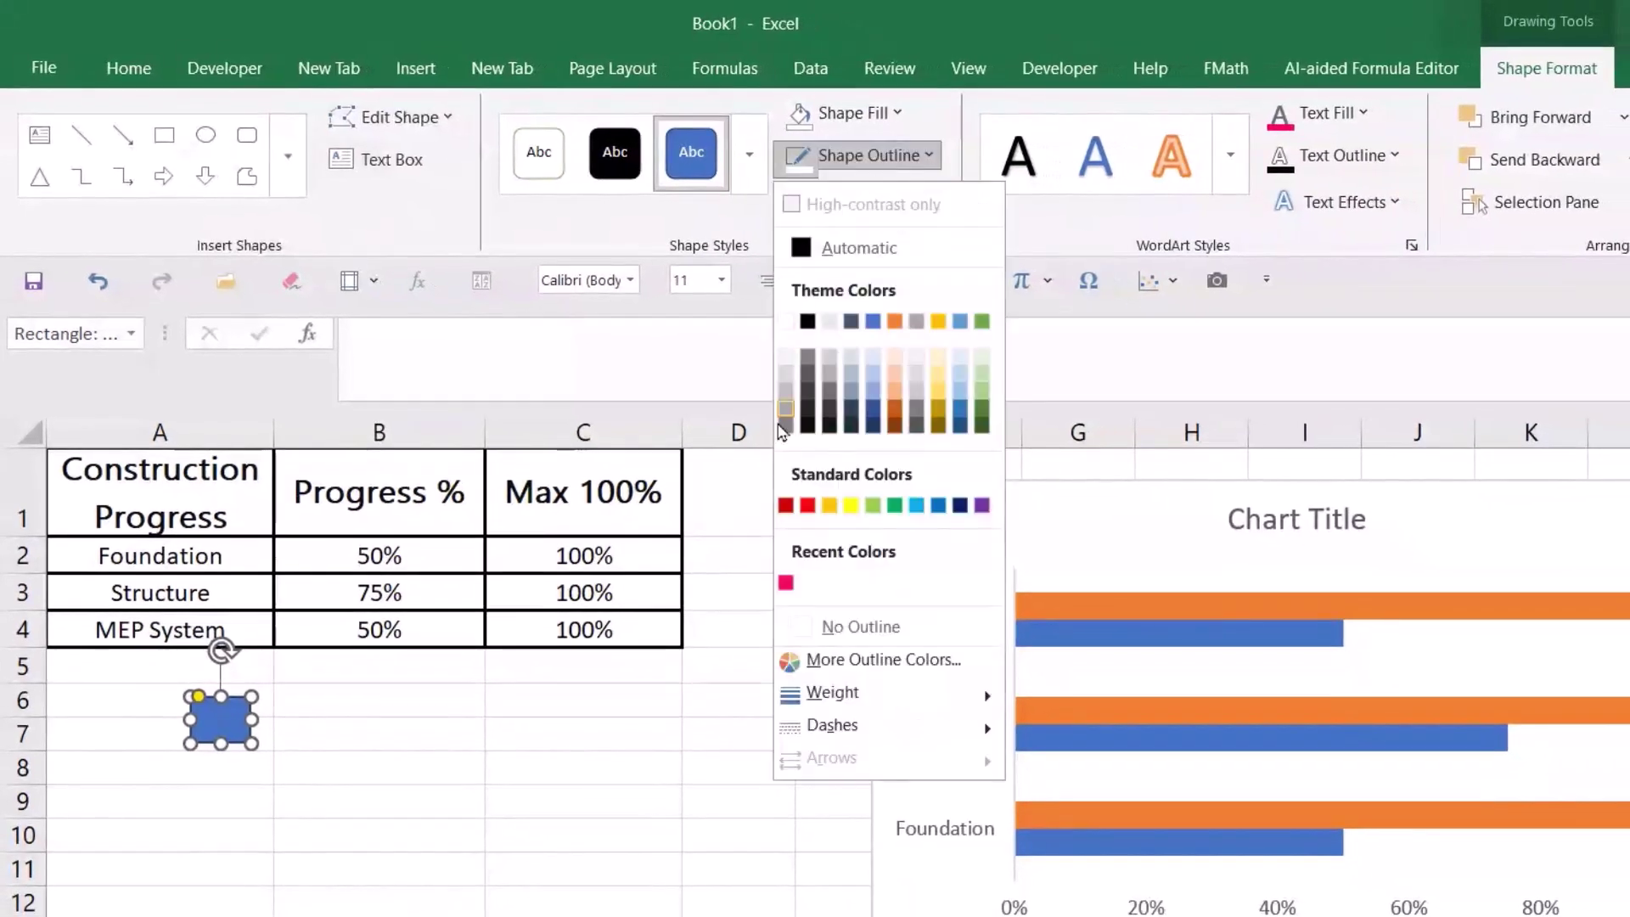
click(788, 321)
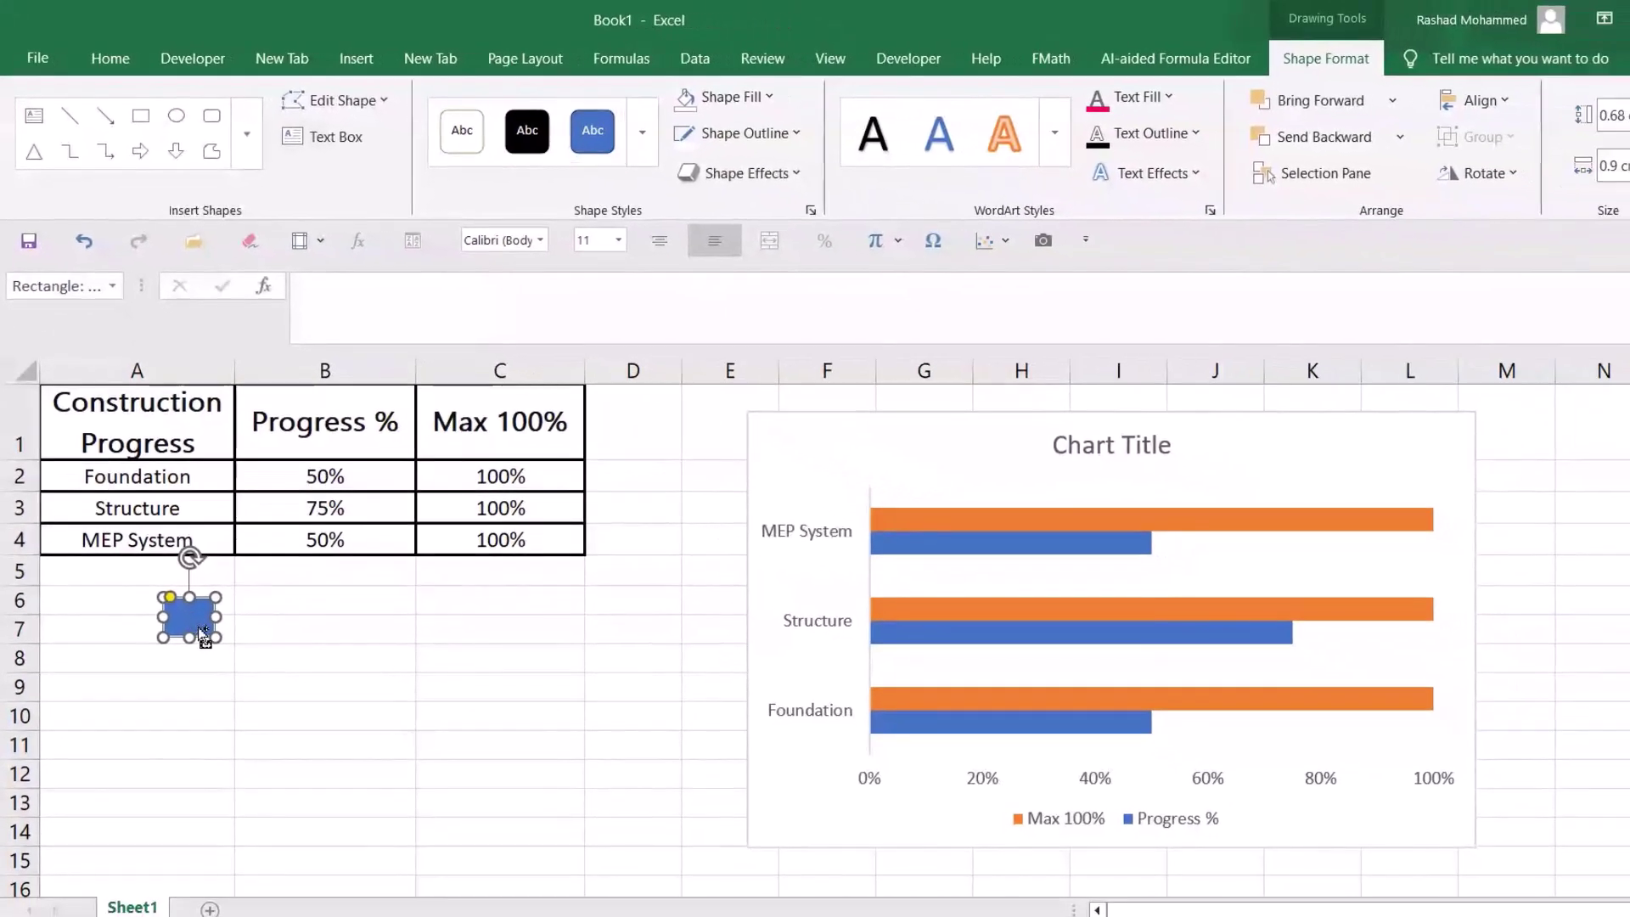
Duplicate the block into a two-column grid of six across rows 6–11
mouse_move(205, 633)
ctrl+mouse_down()
mouse_move(278, 612)
mouse_move(284, 673)
mouse_move(186, 674)
mouse_move(188, 732)
ctrl+mouse_up()
ctrl+drag(186, 732, 291, 732)
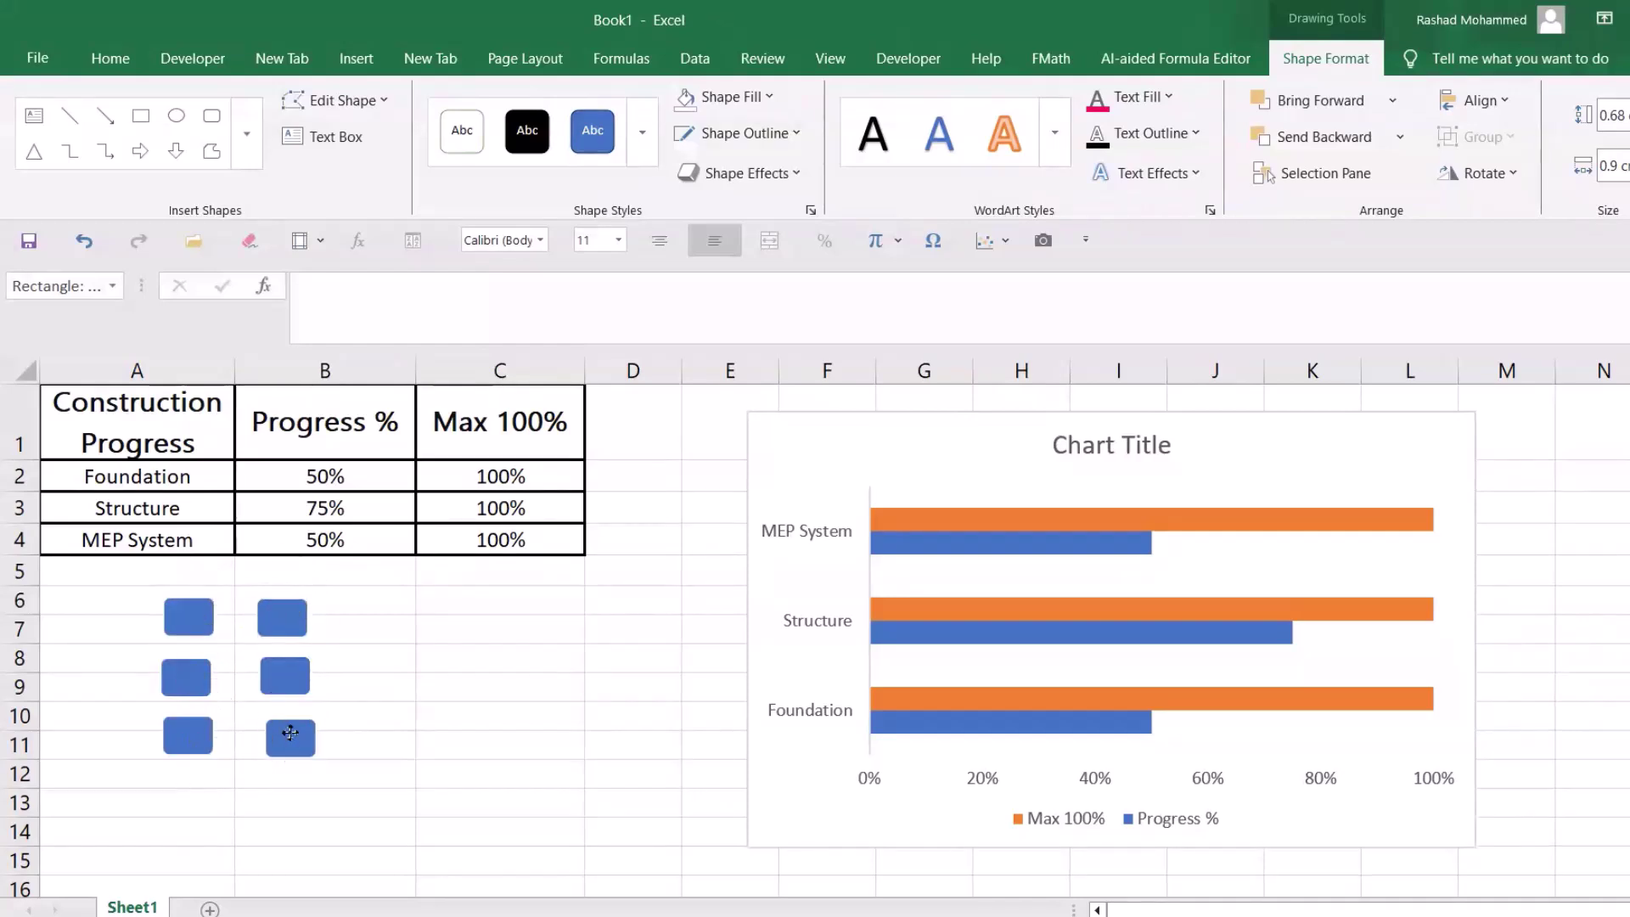
click(188, 618)
Fill the top blocks black and grey and the middle blocks green and pale green
click(769, 99)
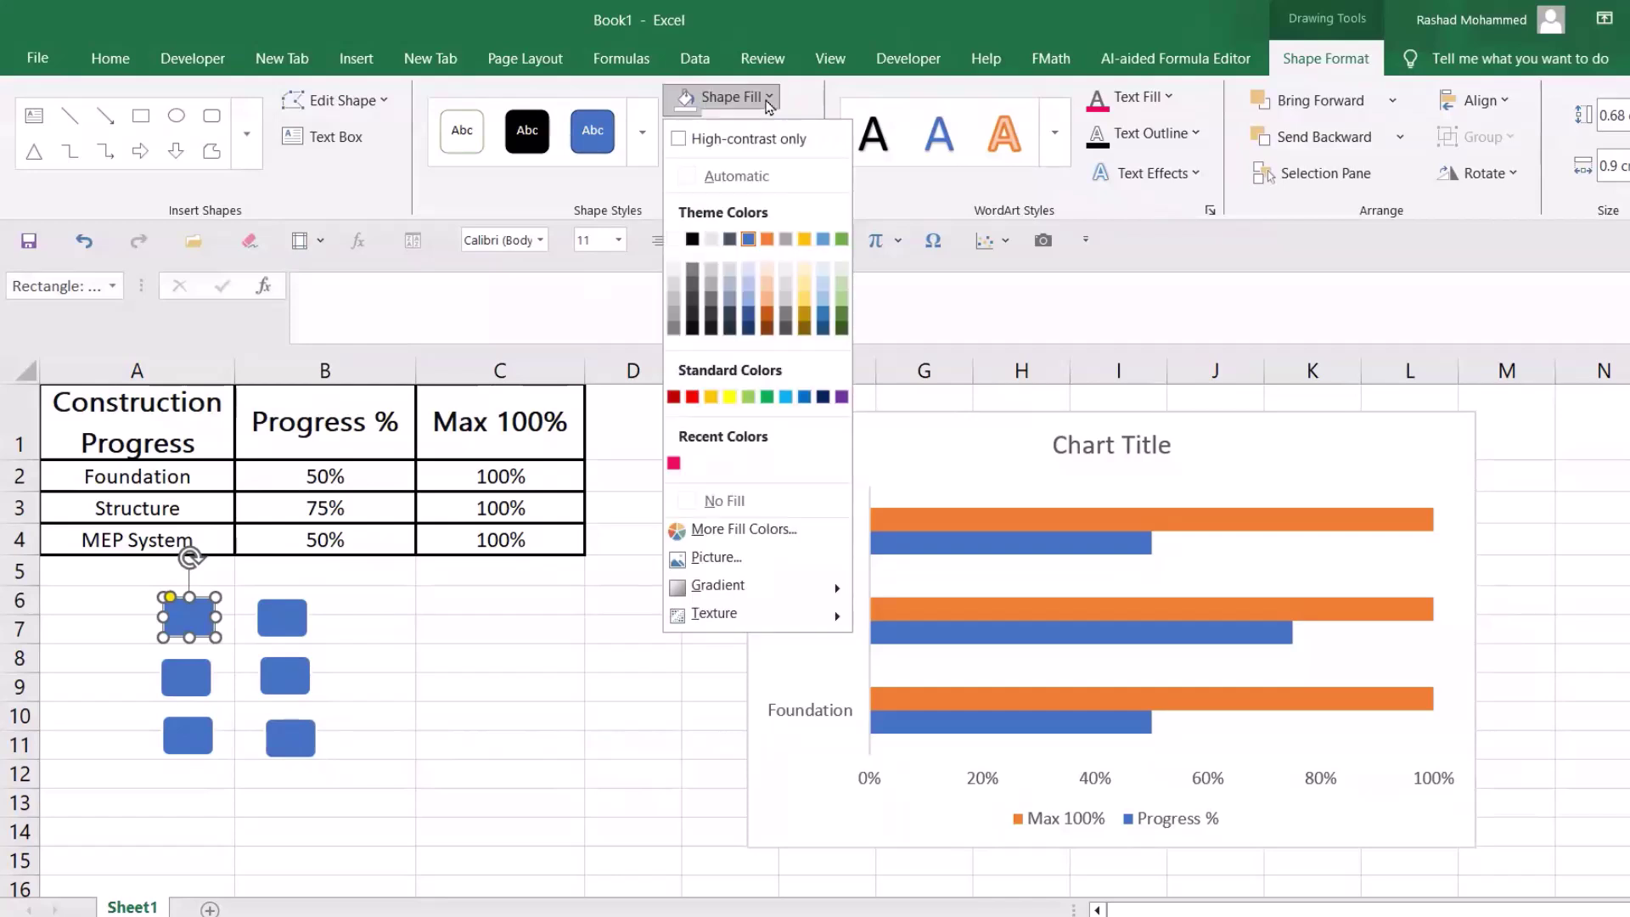
click(688, 239)
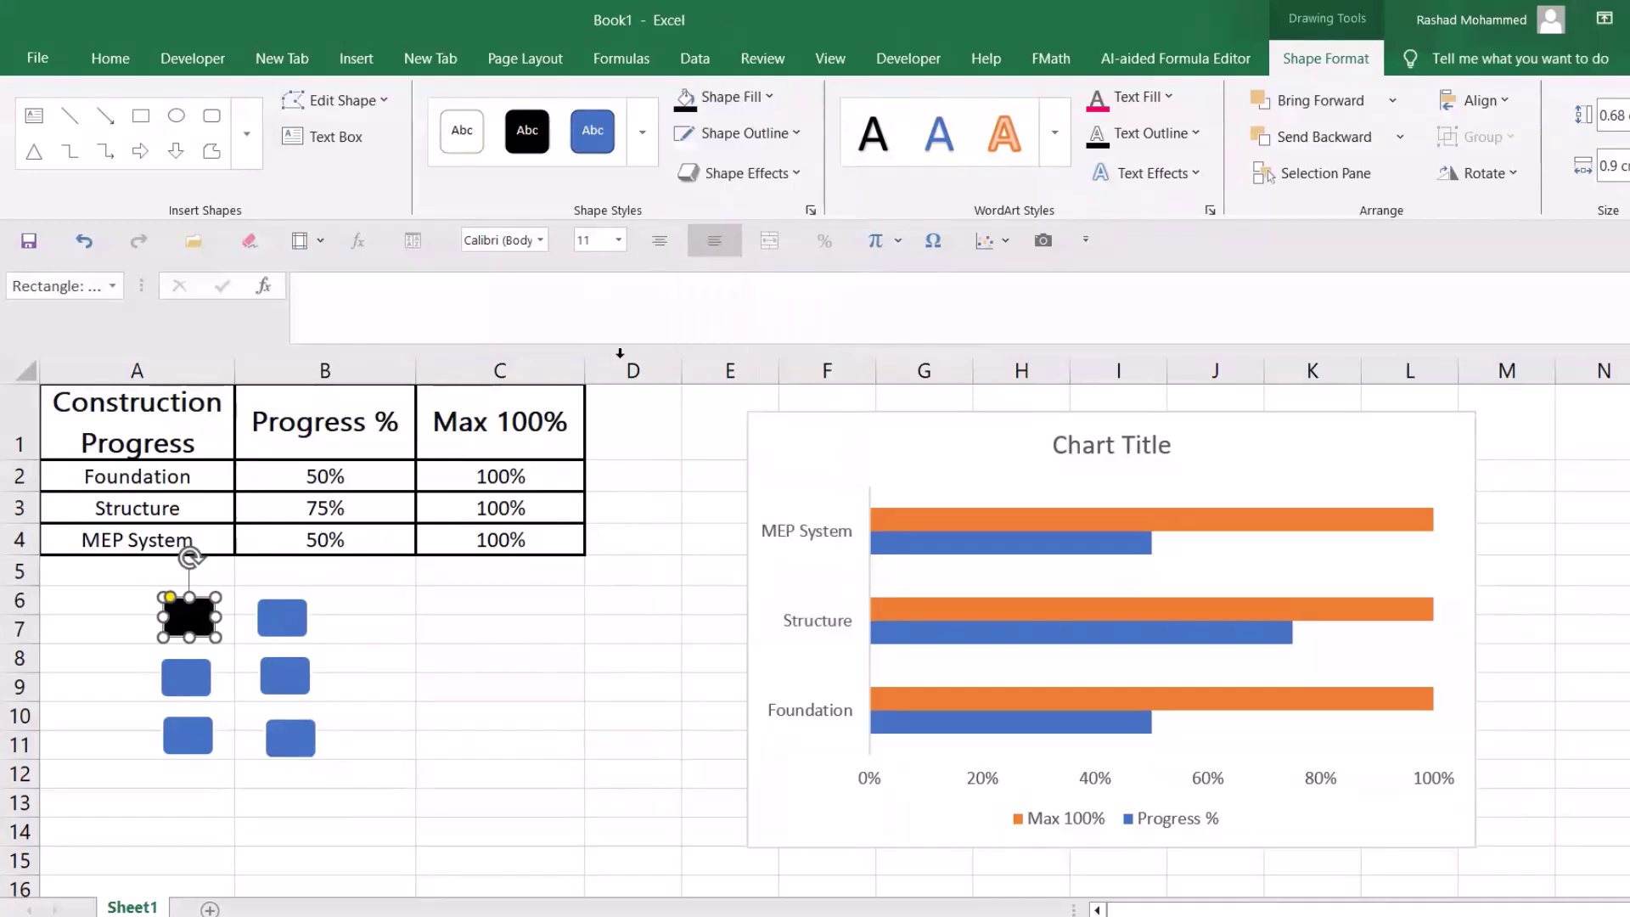
click(290, 616)
click(764, 100)
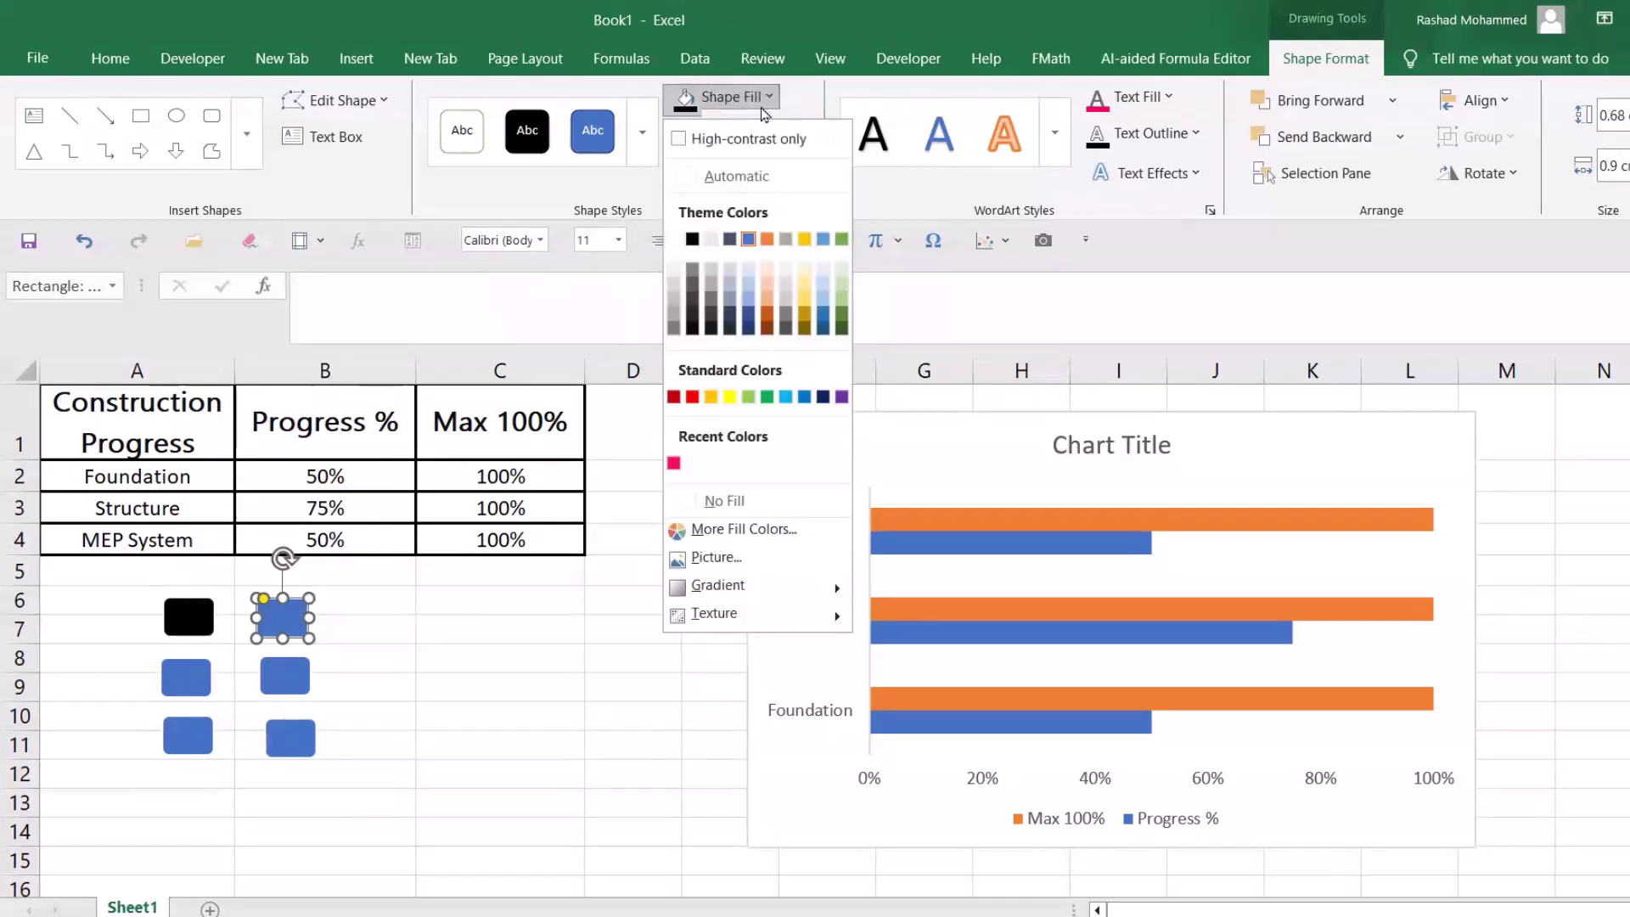
click(691, 270)
click(186, 679)
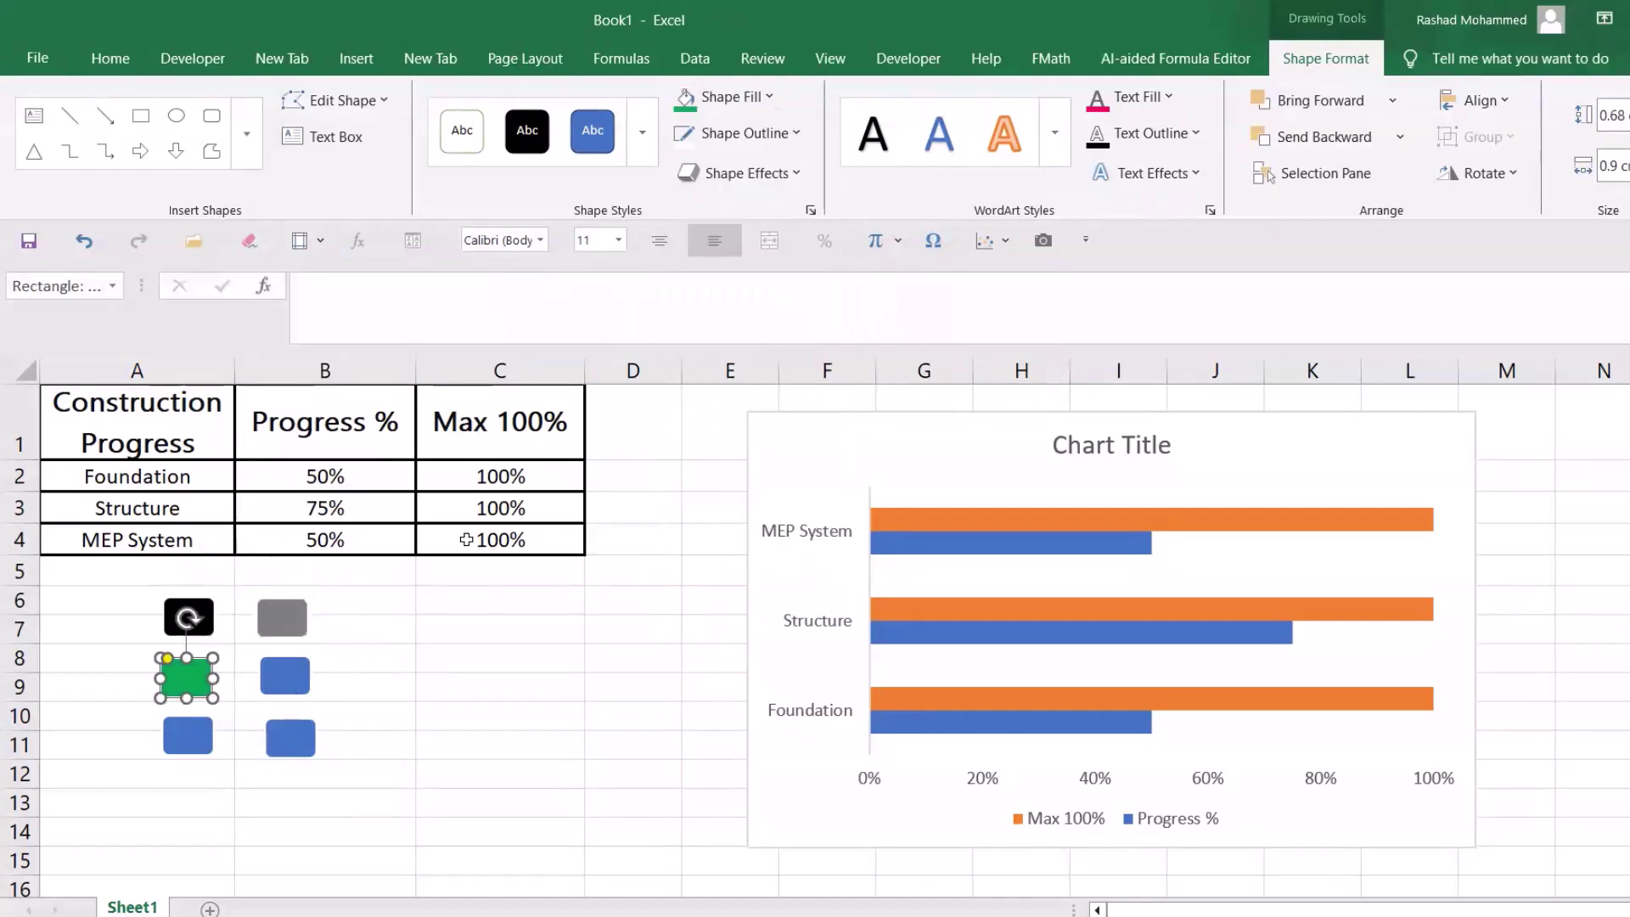
click(284, 677)
Fill the bottom blocks dark blue and pale blue, then pick up the grey block
click(186, 734)
click(770, 97)
click(816, 344)
click(305, 743)
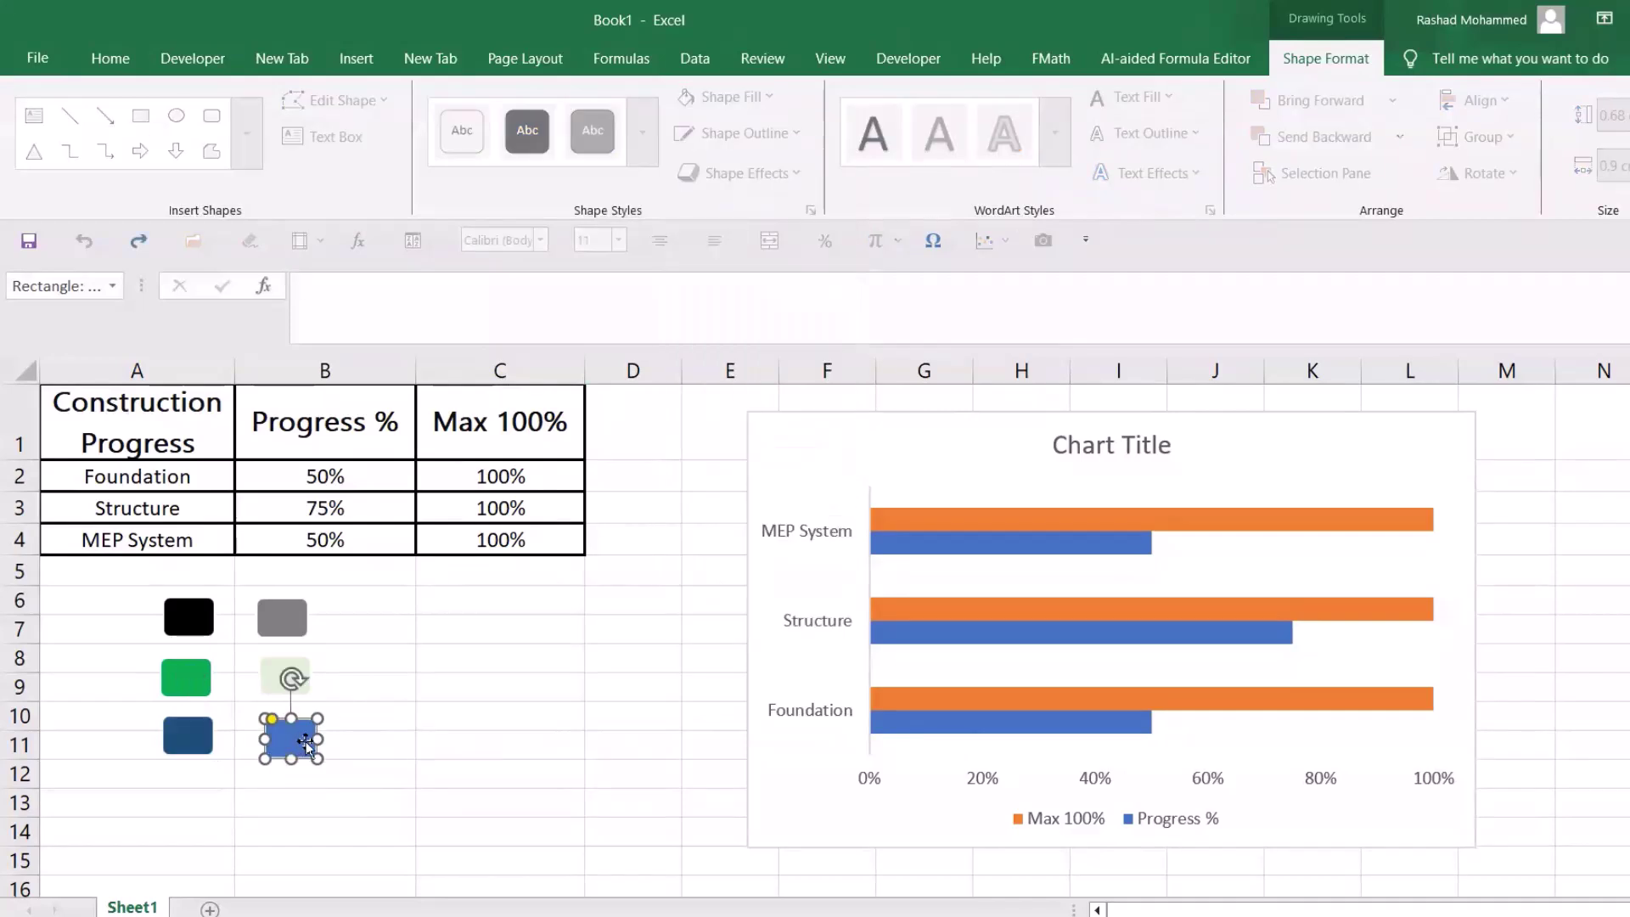
click(752, 98)
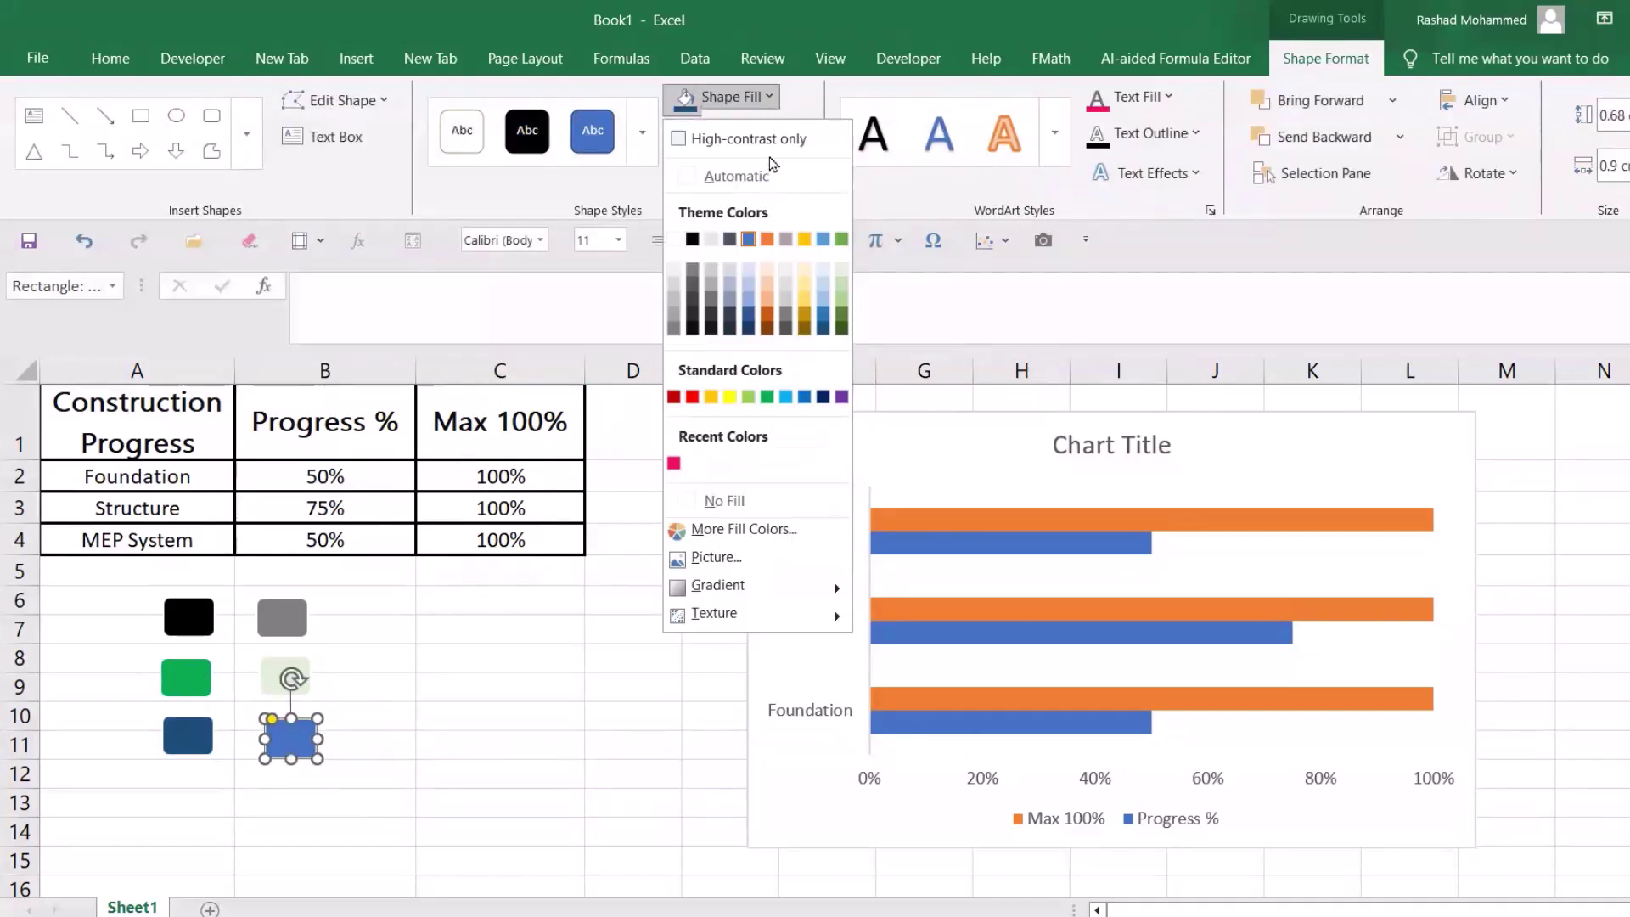
click(823, 270)
click(539, 637)
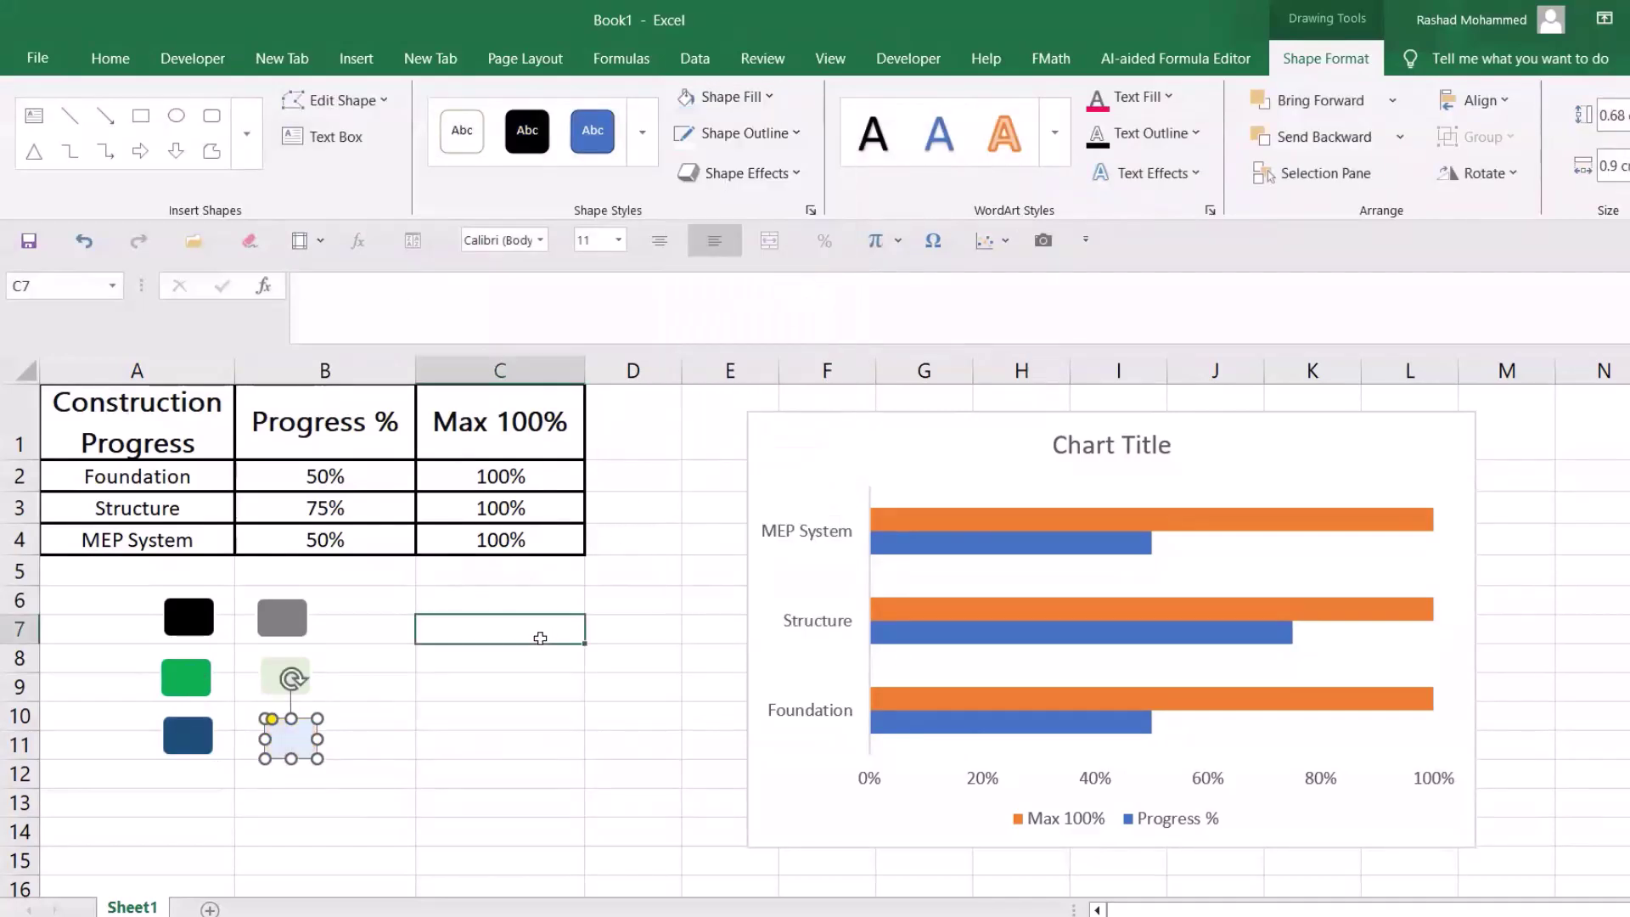
click(293, 623)
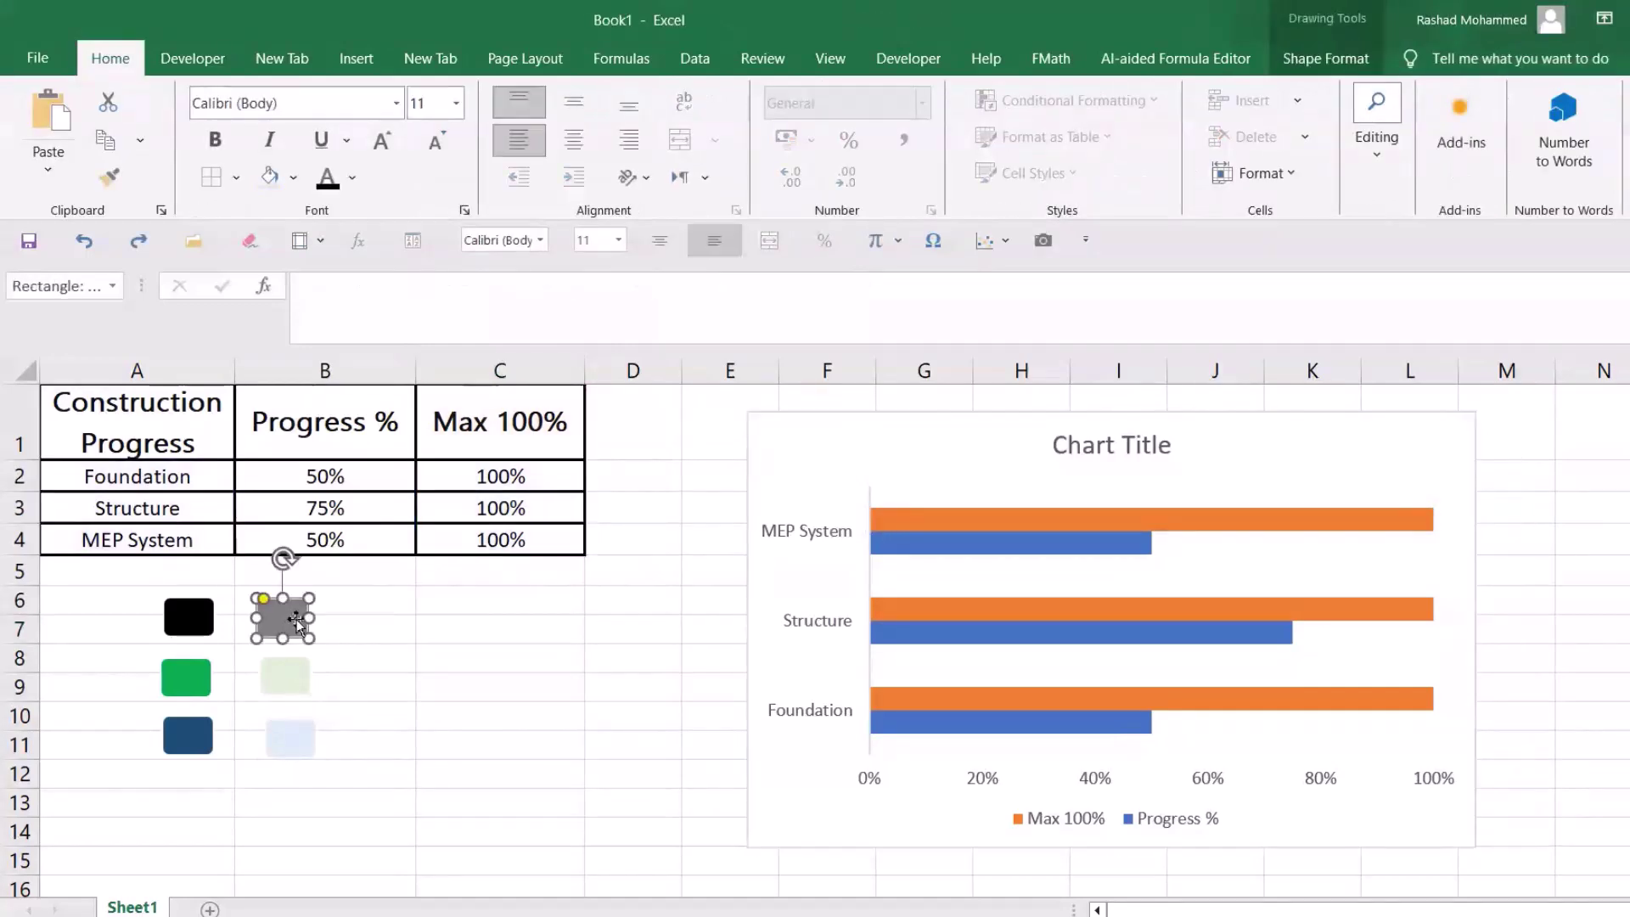
Fill the MEP System Max bar with the grey block and its progress bar with black
click(1081, 519)
double_click(1073, 519)
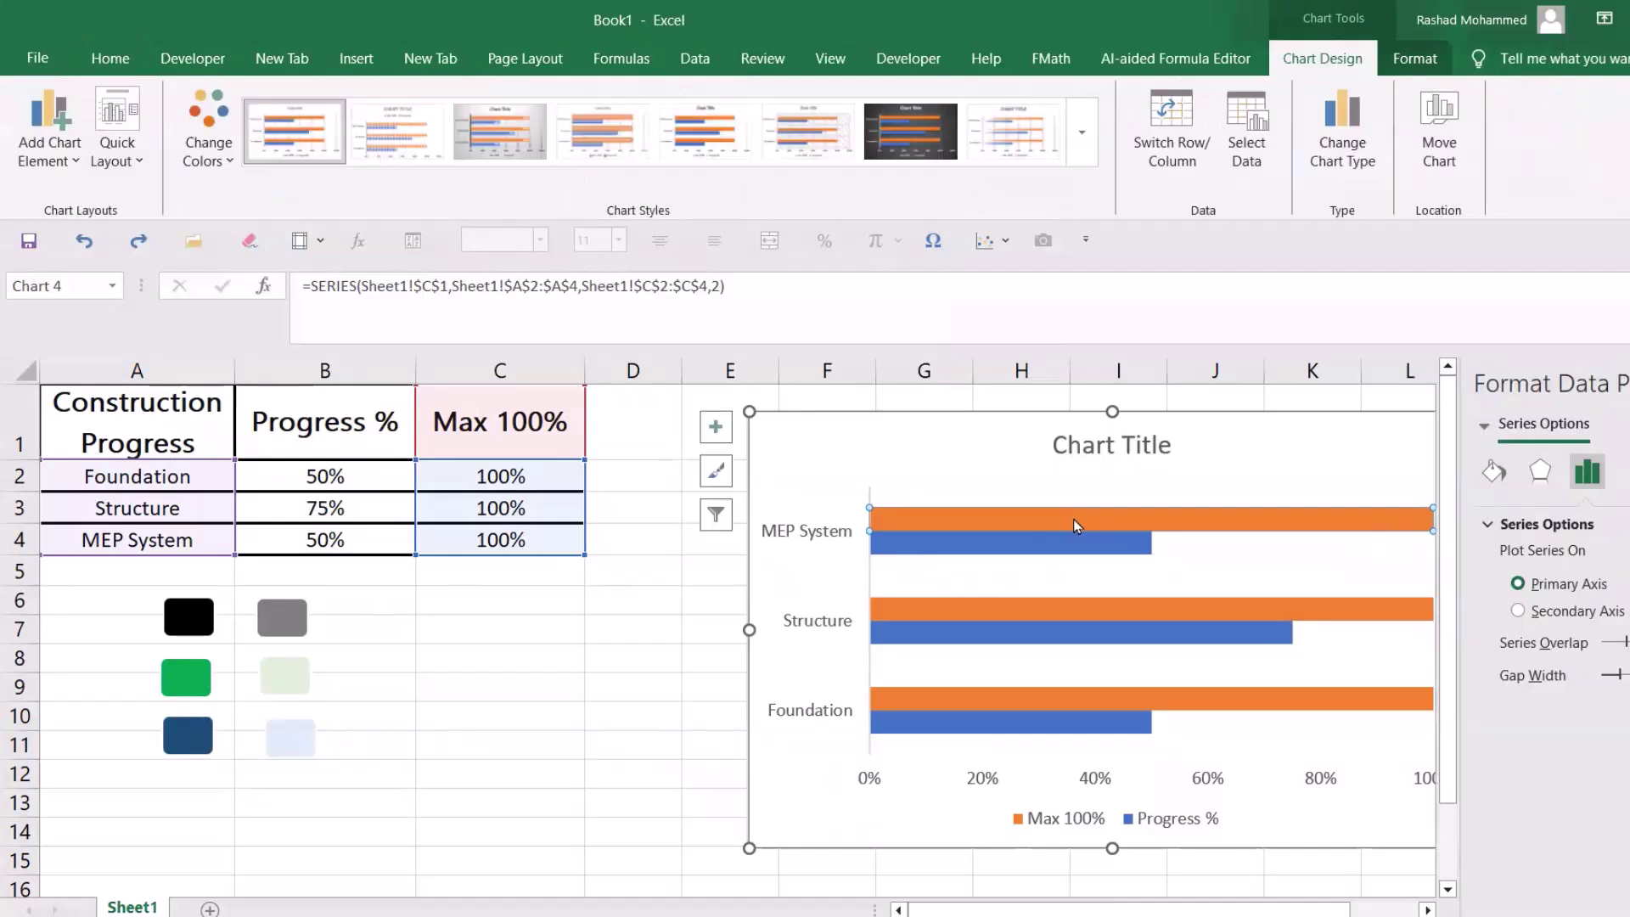
key(ctrl+v)
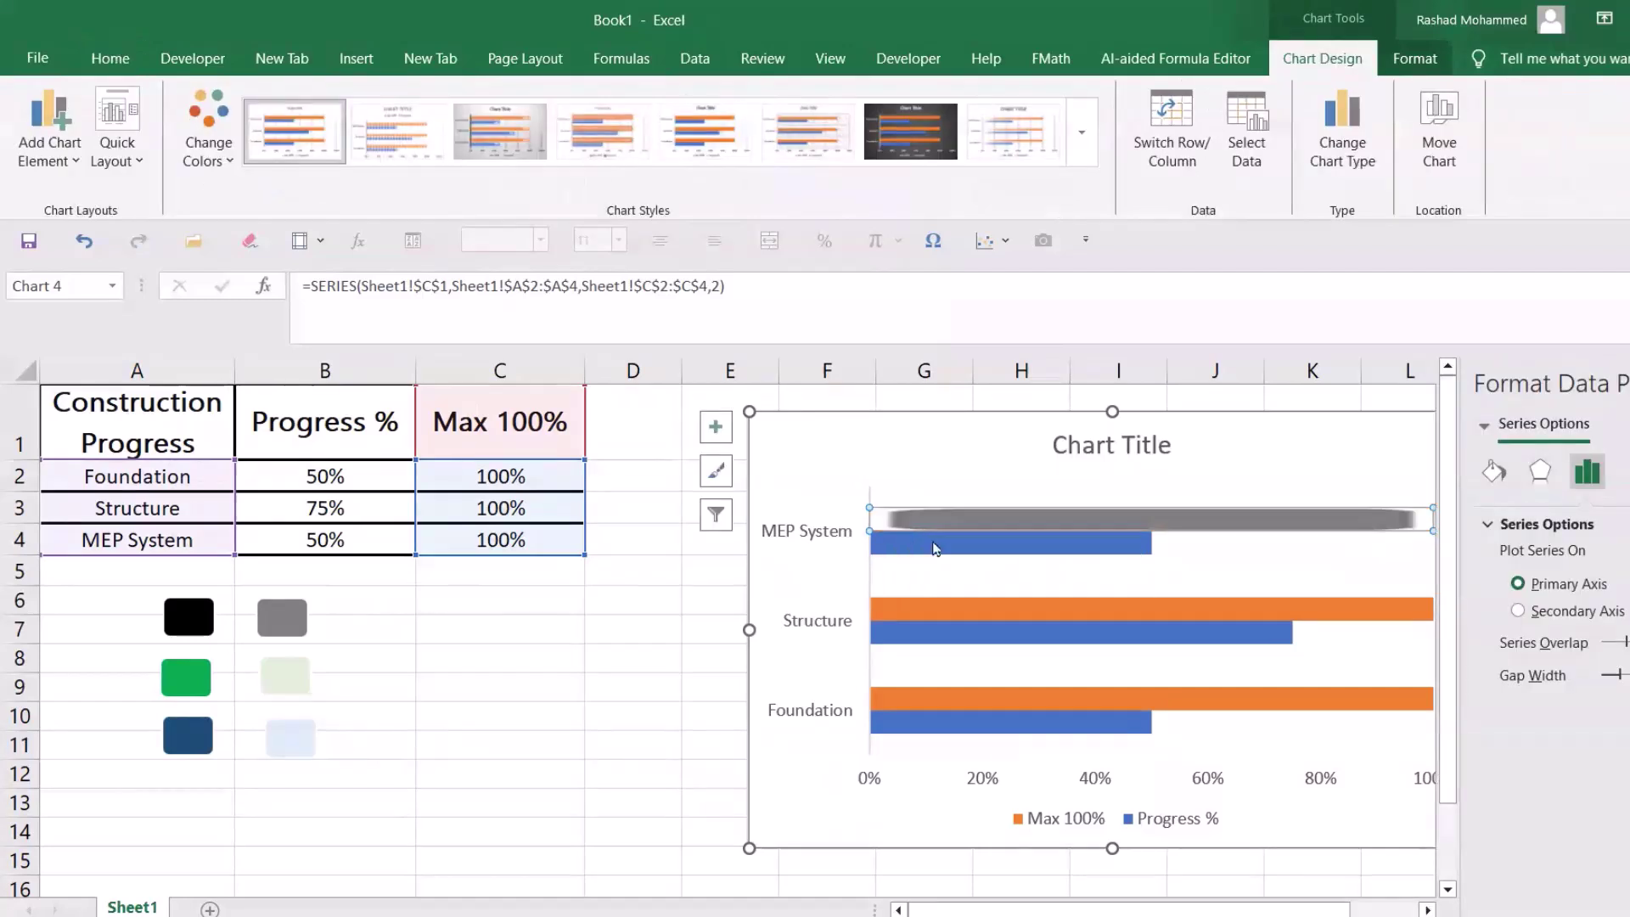
click(203, 636)
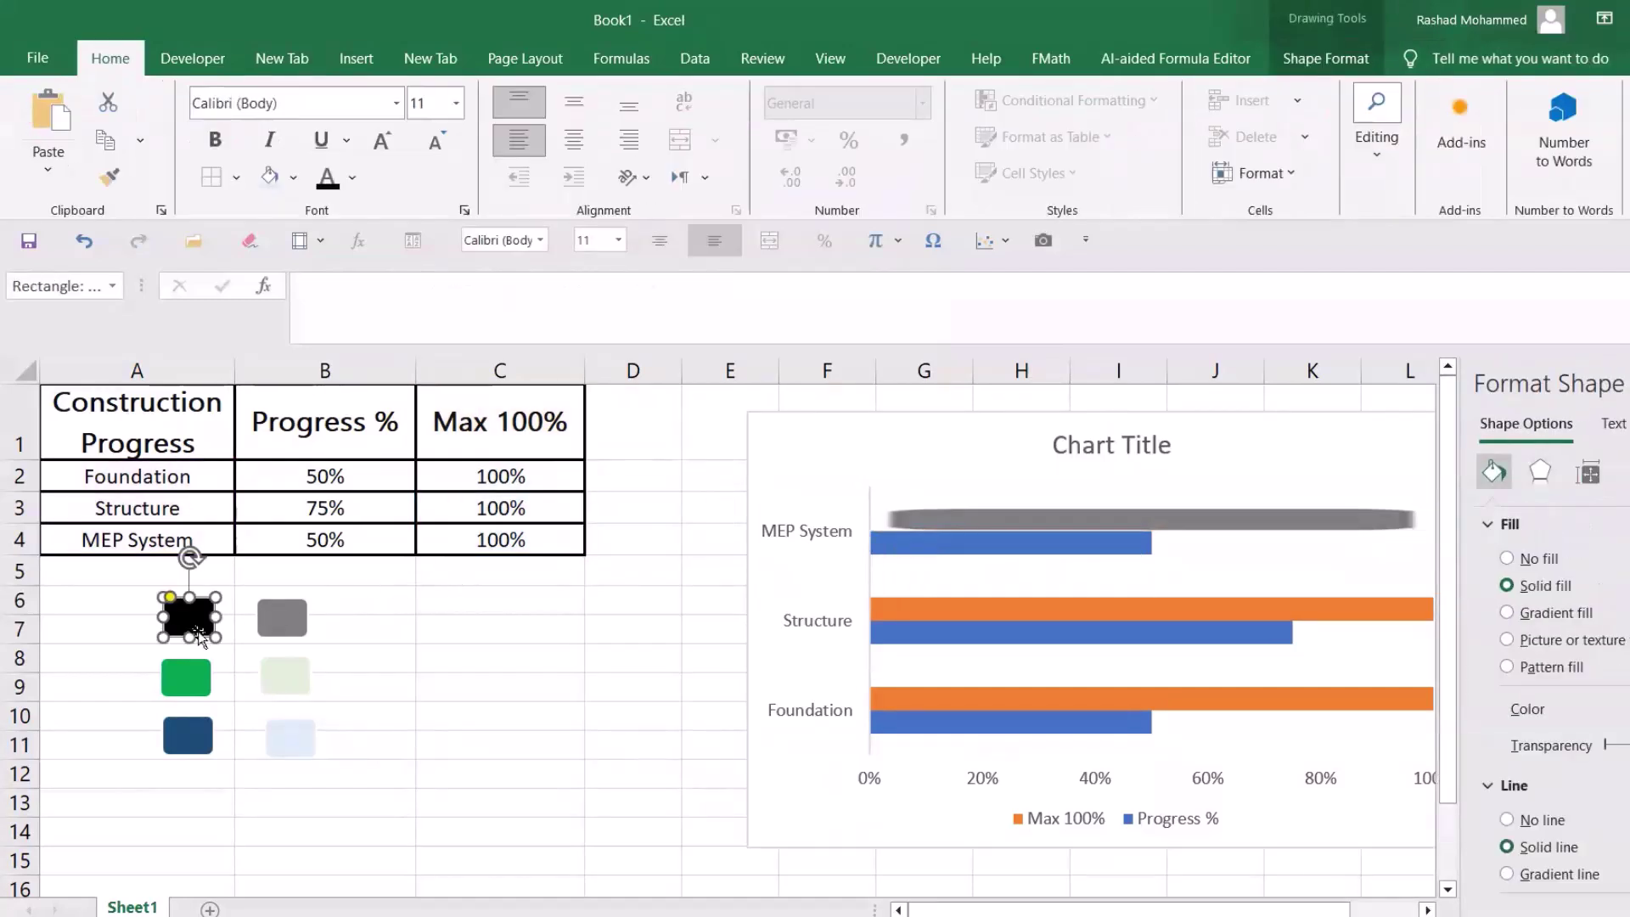
key(ctrl+c)
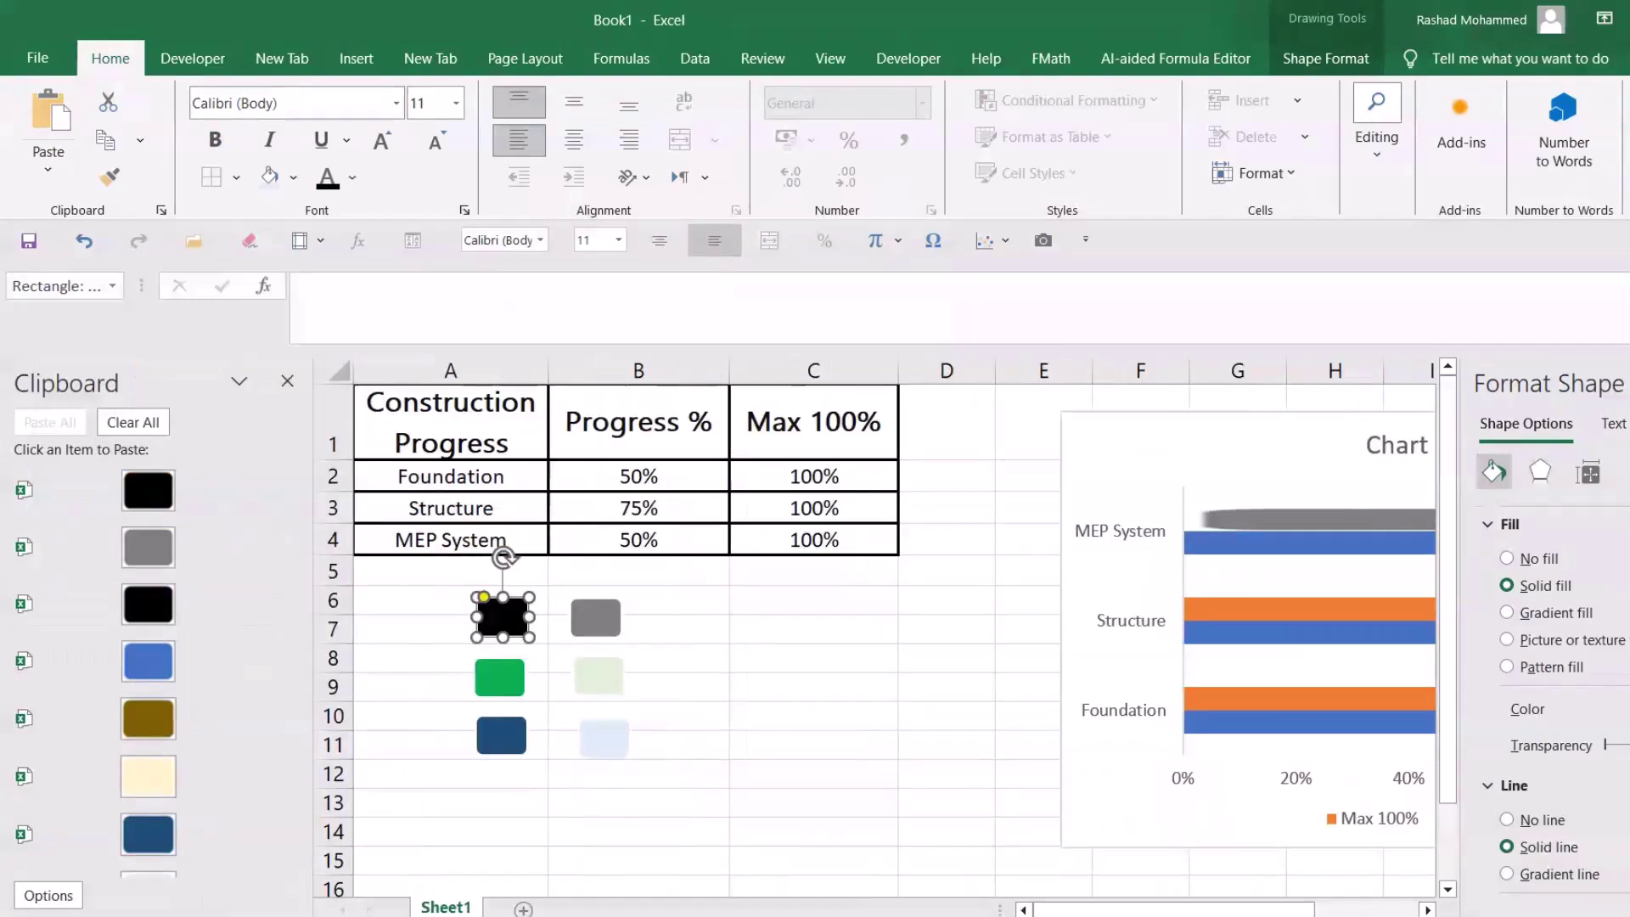
click(1384, 477)
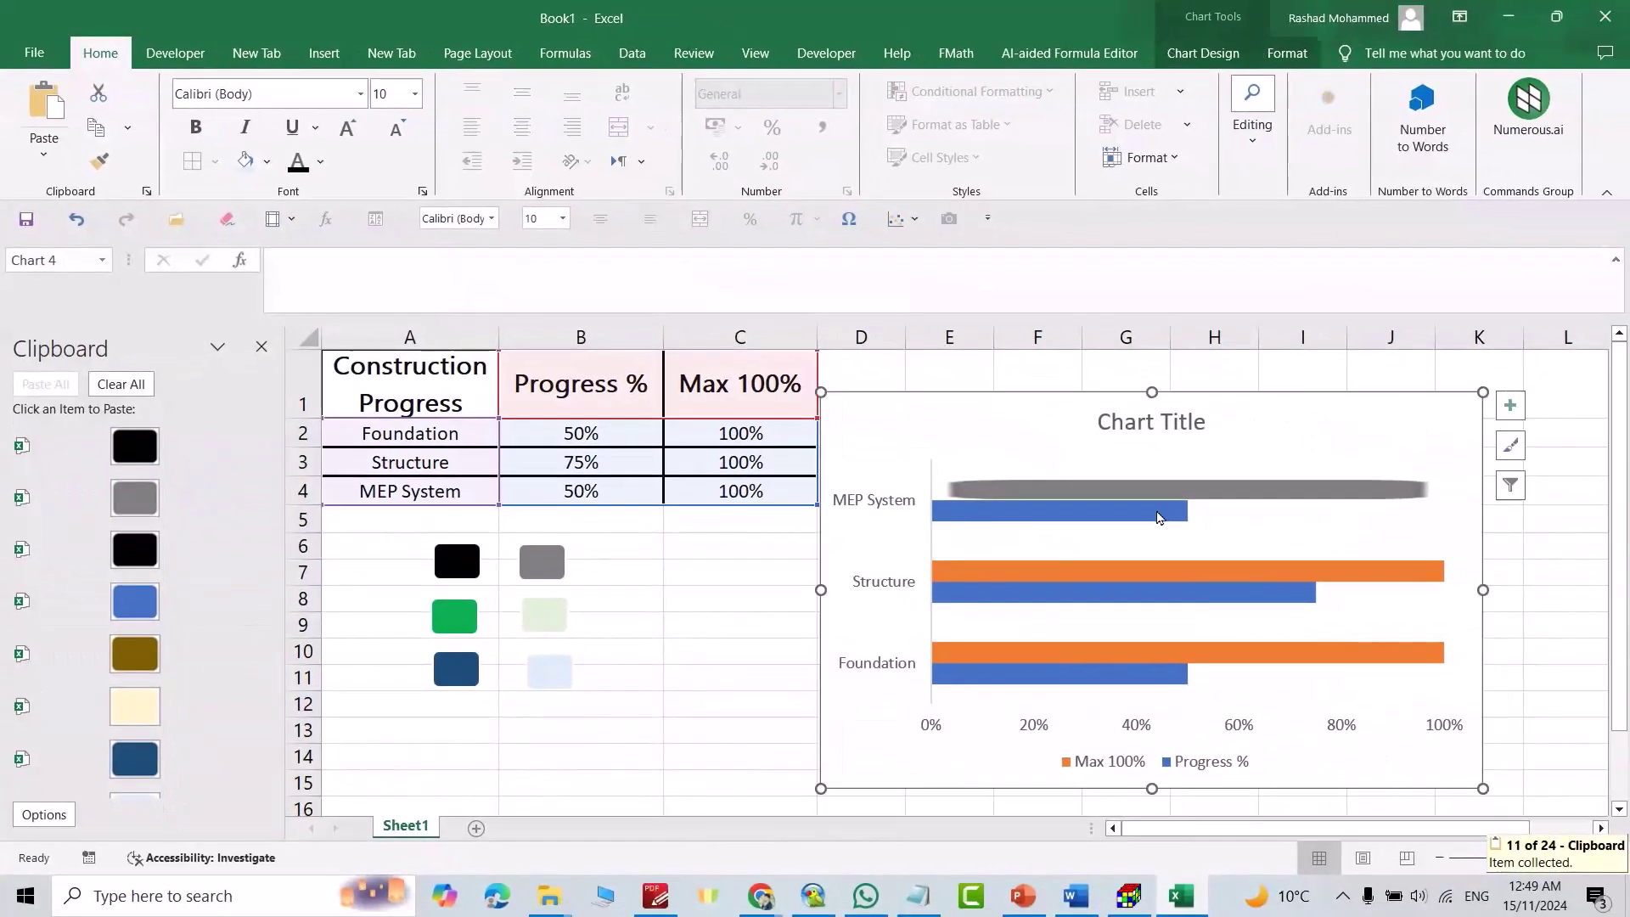
double_click(1106, 515)
click(1083, 517)
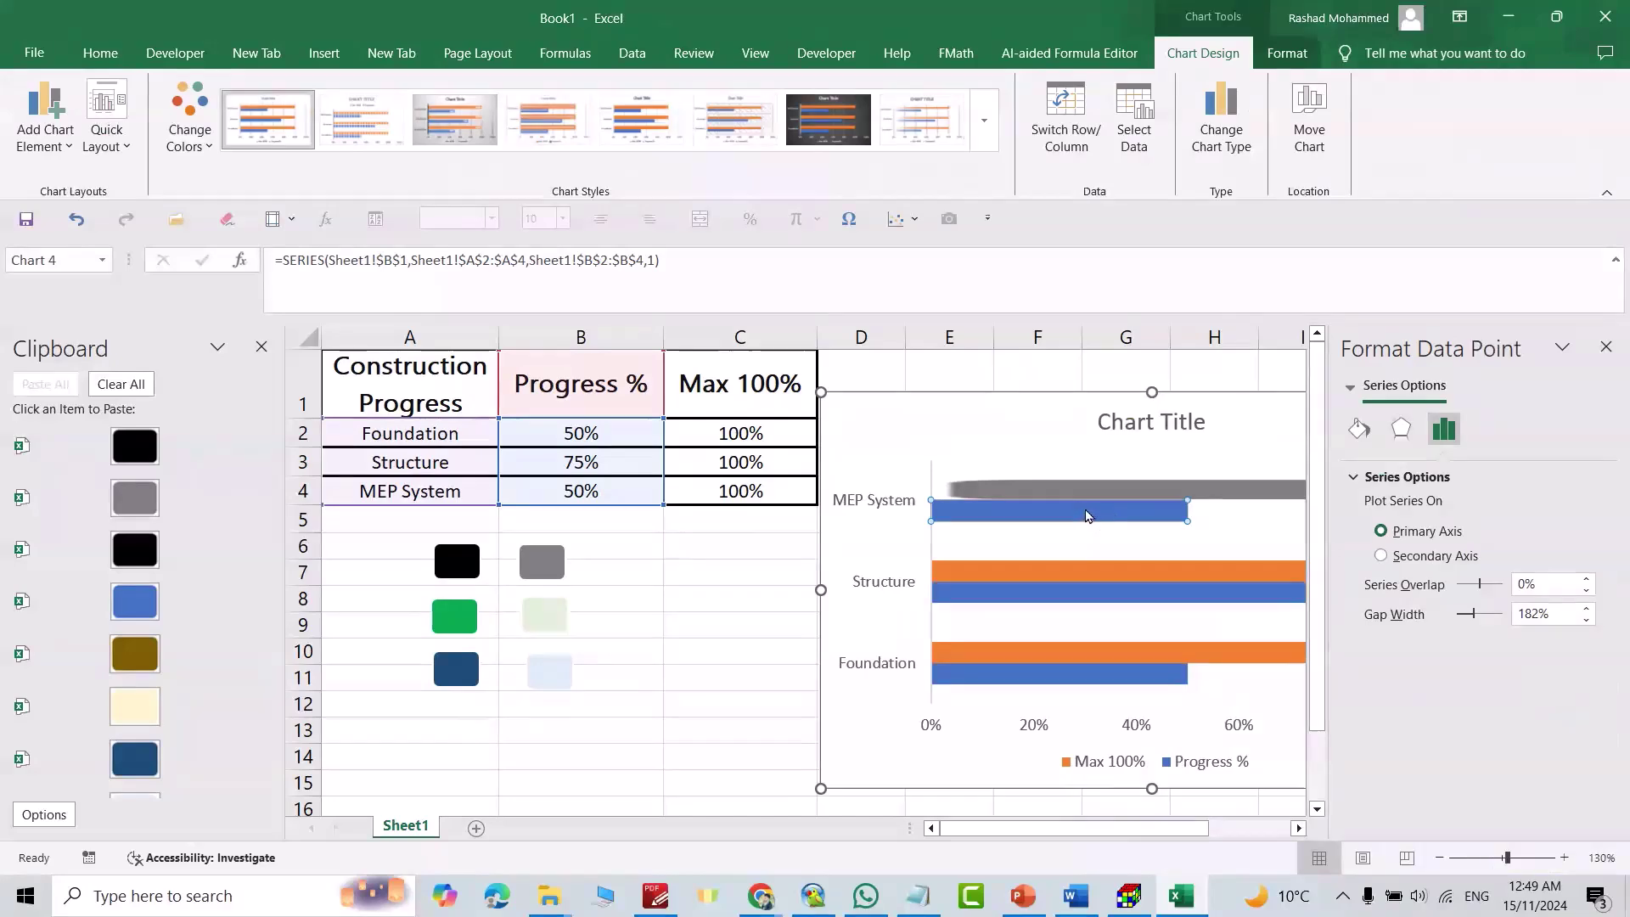
key(ctrl+v)
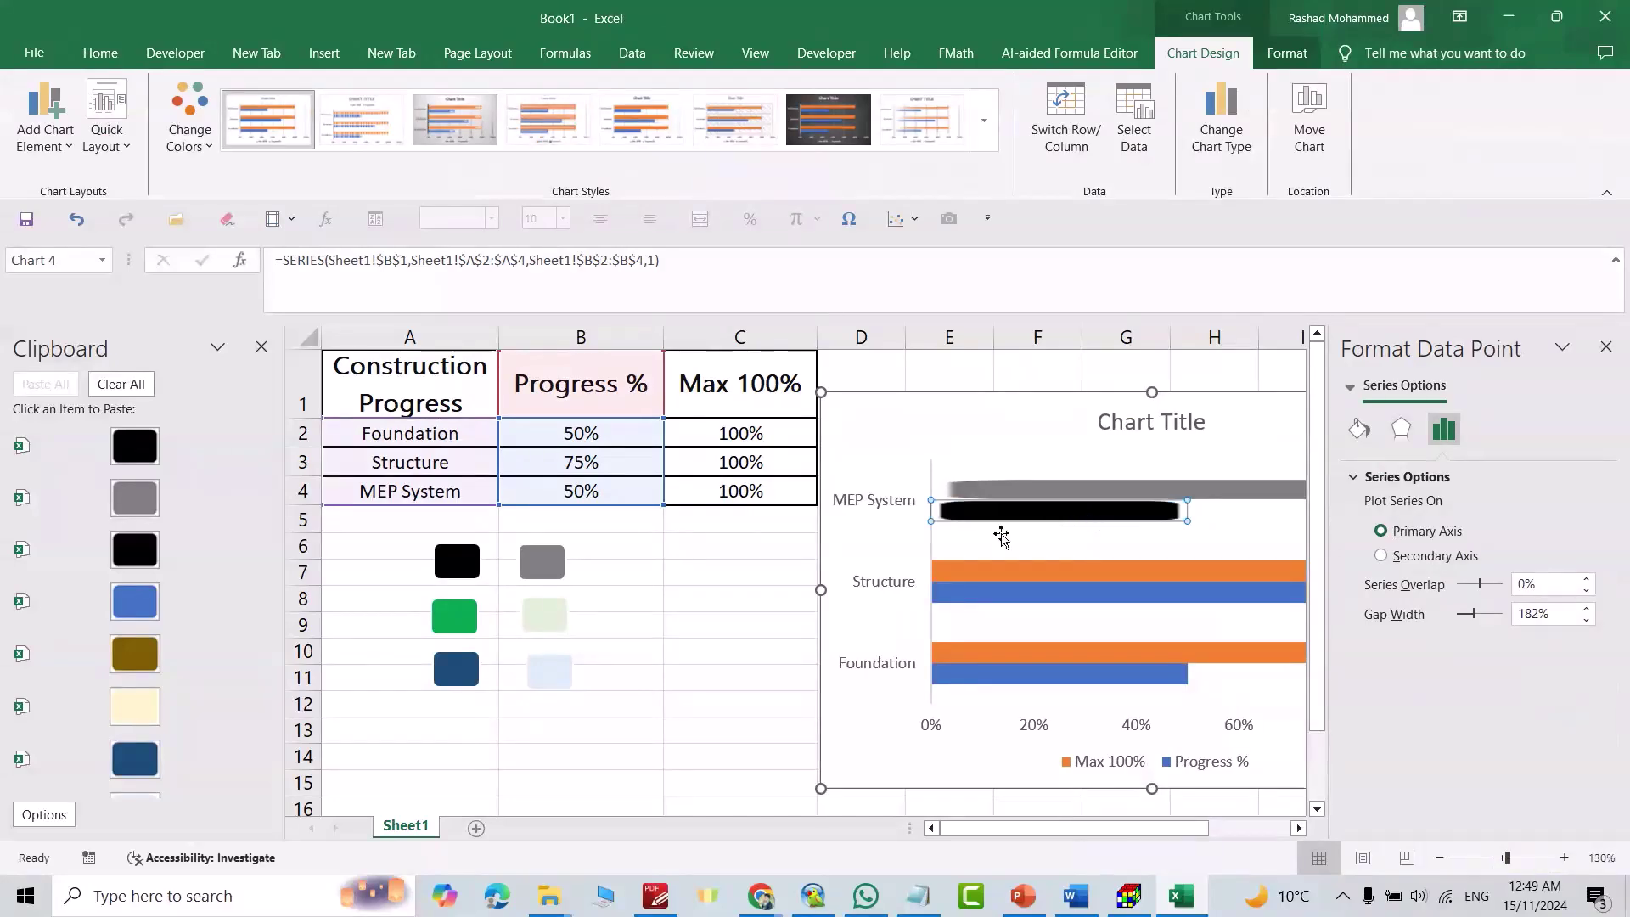
Fill the Structure Max bar light green and its progress bar green
click(545, 616)
key(ctrl+c)
click(1021, 572)
key(ctrl+v)
key(ctrl+v)
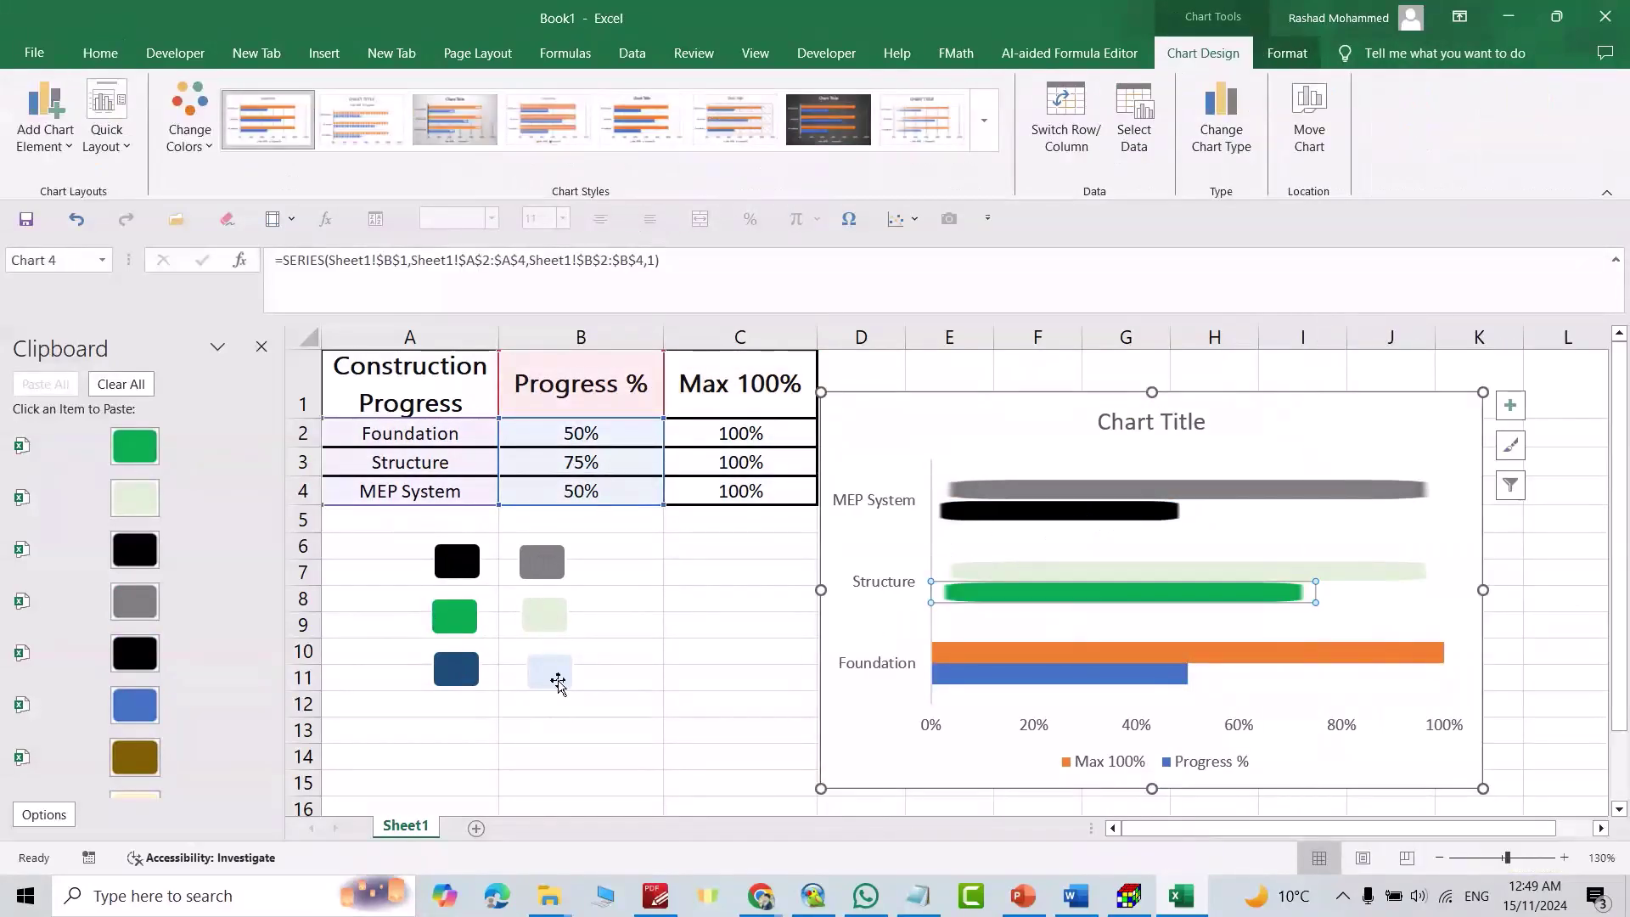
Fill the Foundation Max bar pale blue and its progress bar dark blue
click(549, 670)
key(ctrl+c)
click(1021, 654)
key(ctrl+v)
click(465, 672)
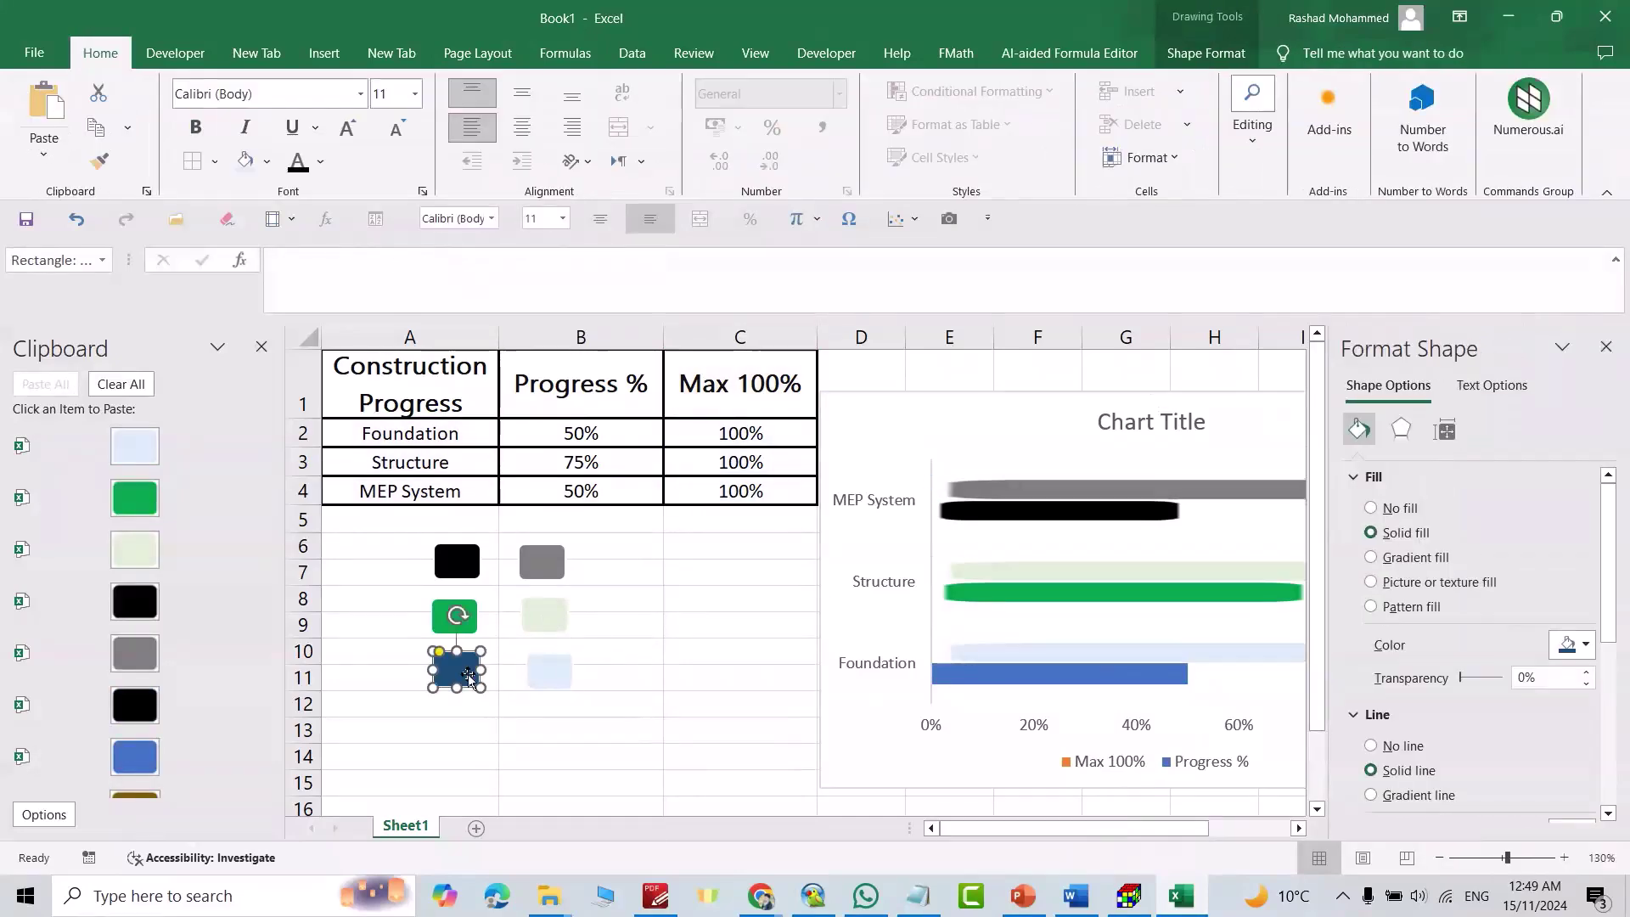
key(ctrl+c)
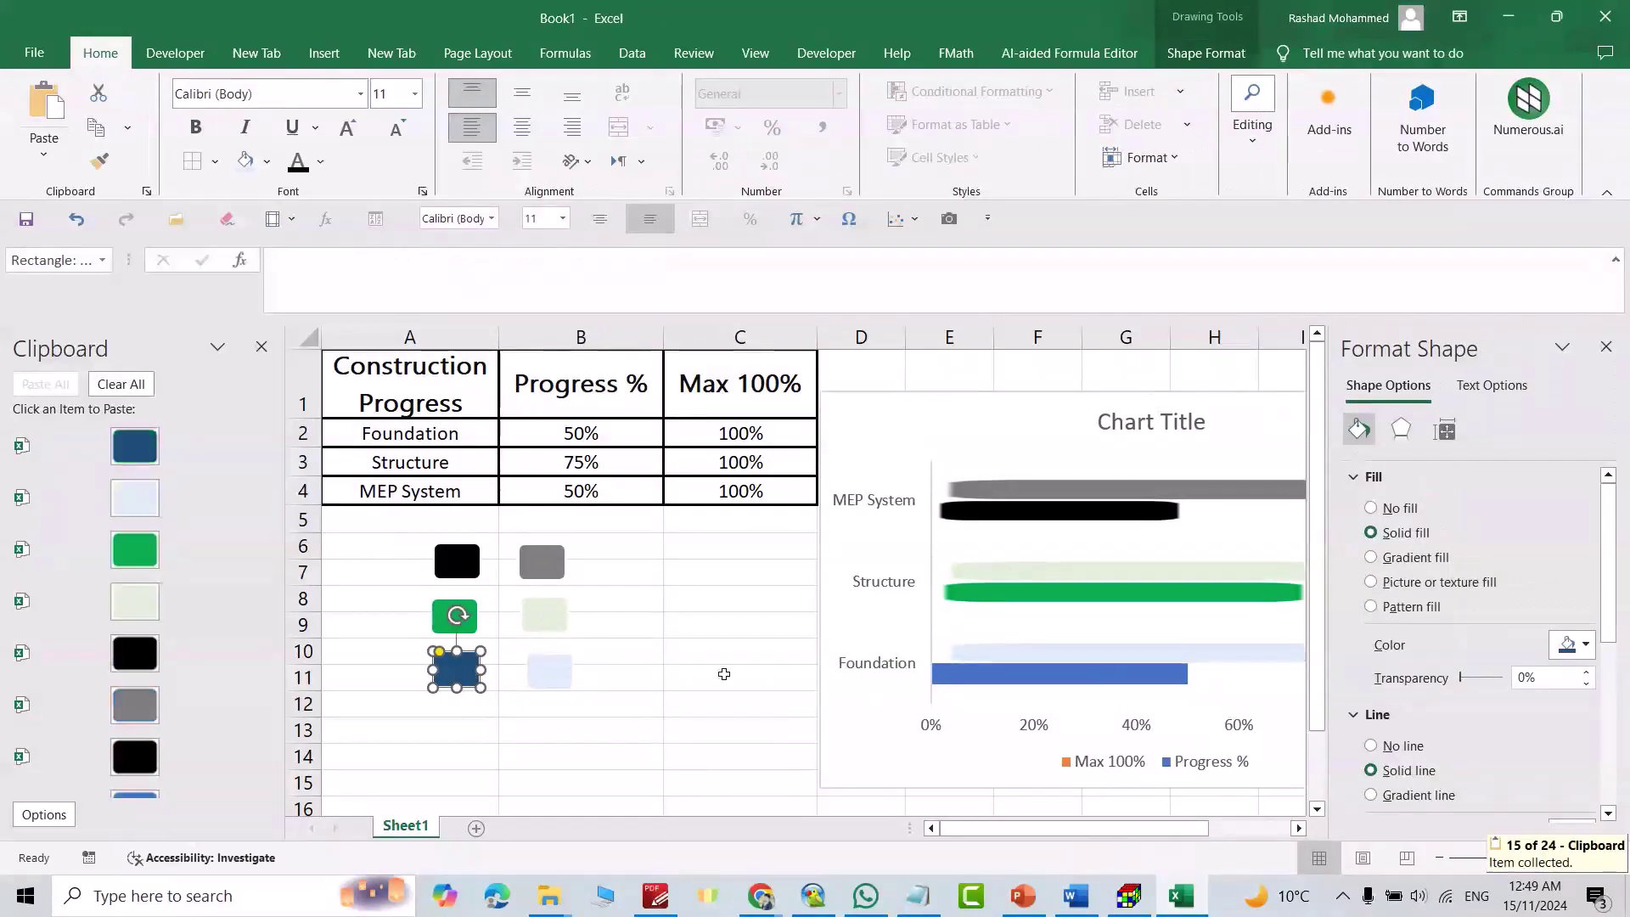
click(1055, 683)
click(1054, 683)
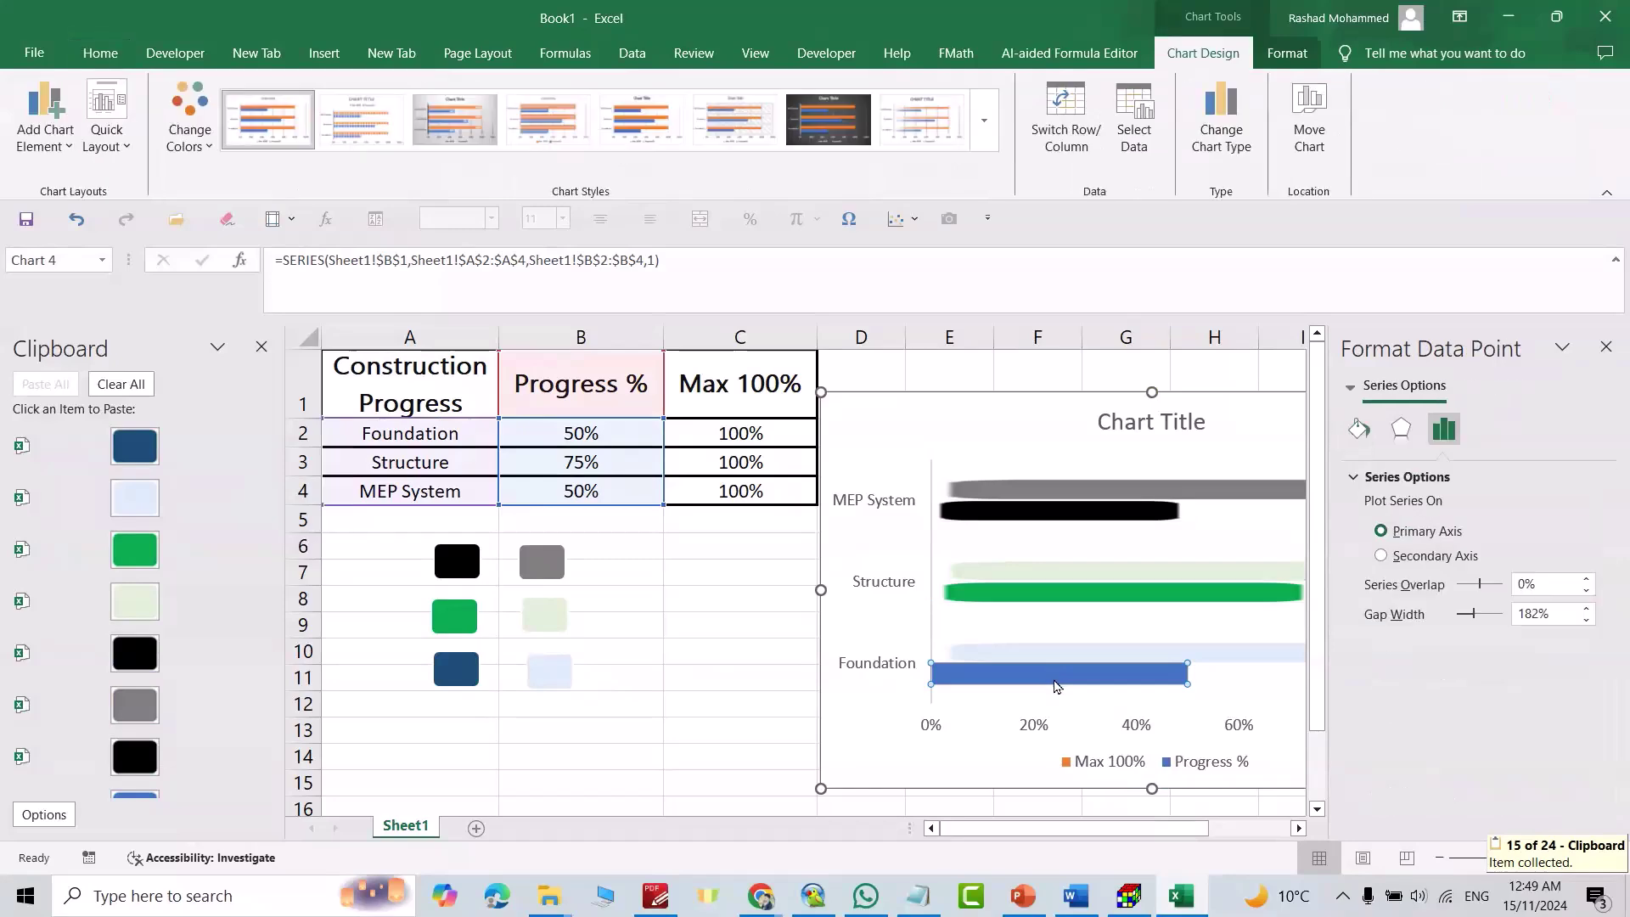
key(ctrl+v)
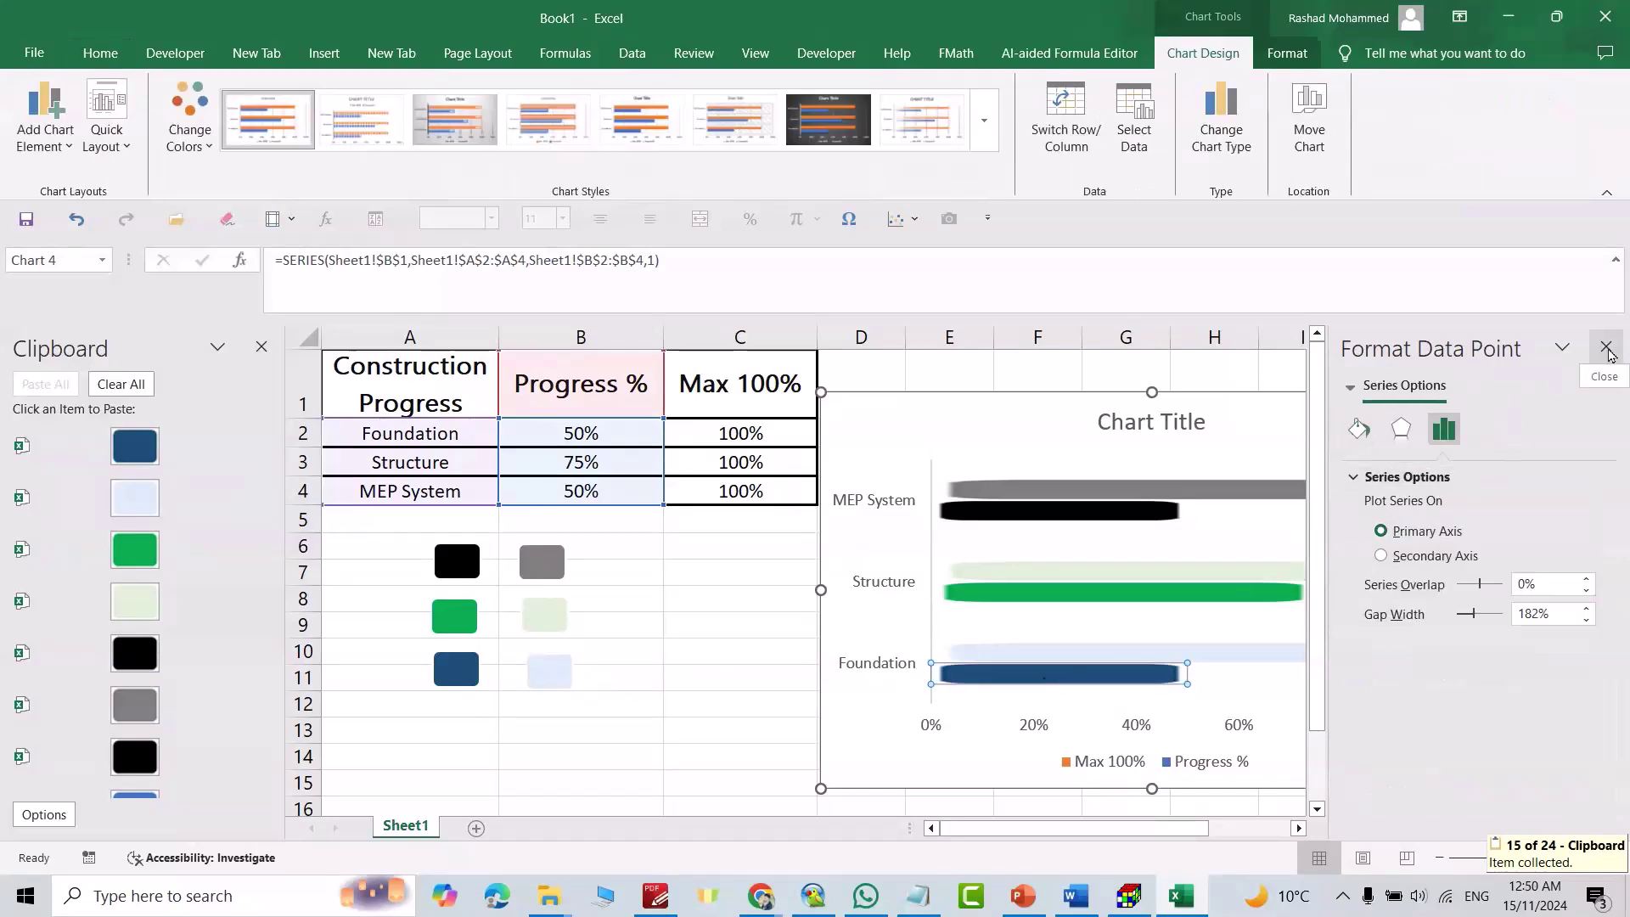
Set the MEP System Max bar's picture fill to Stack and Scale at 0.05 units
click(1606, 347)
click(1231, 466)
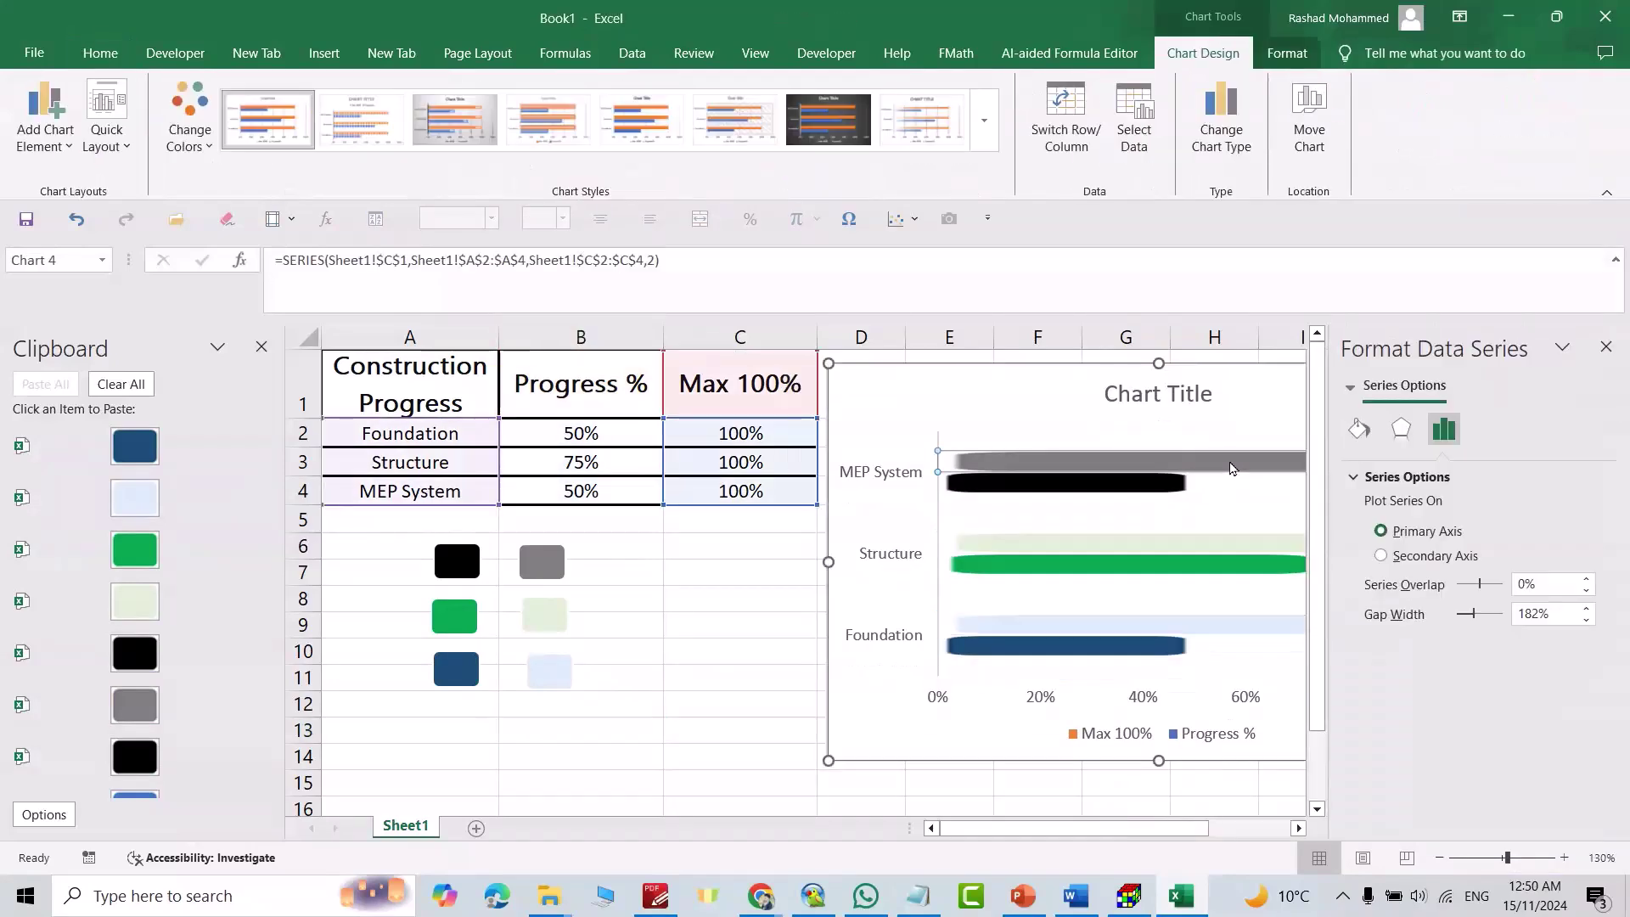
click(1051, 467)
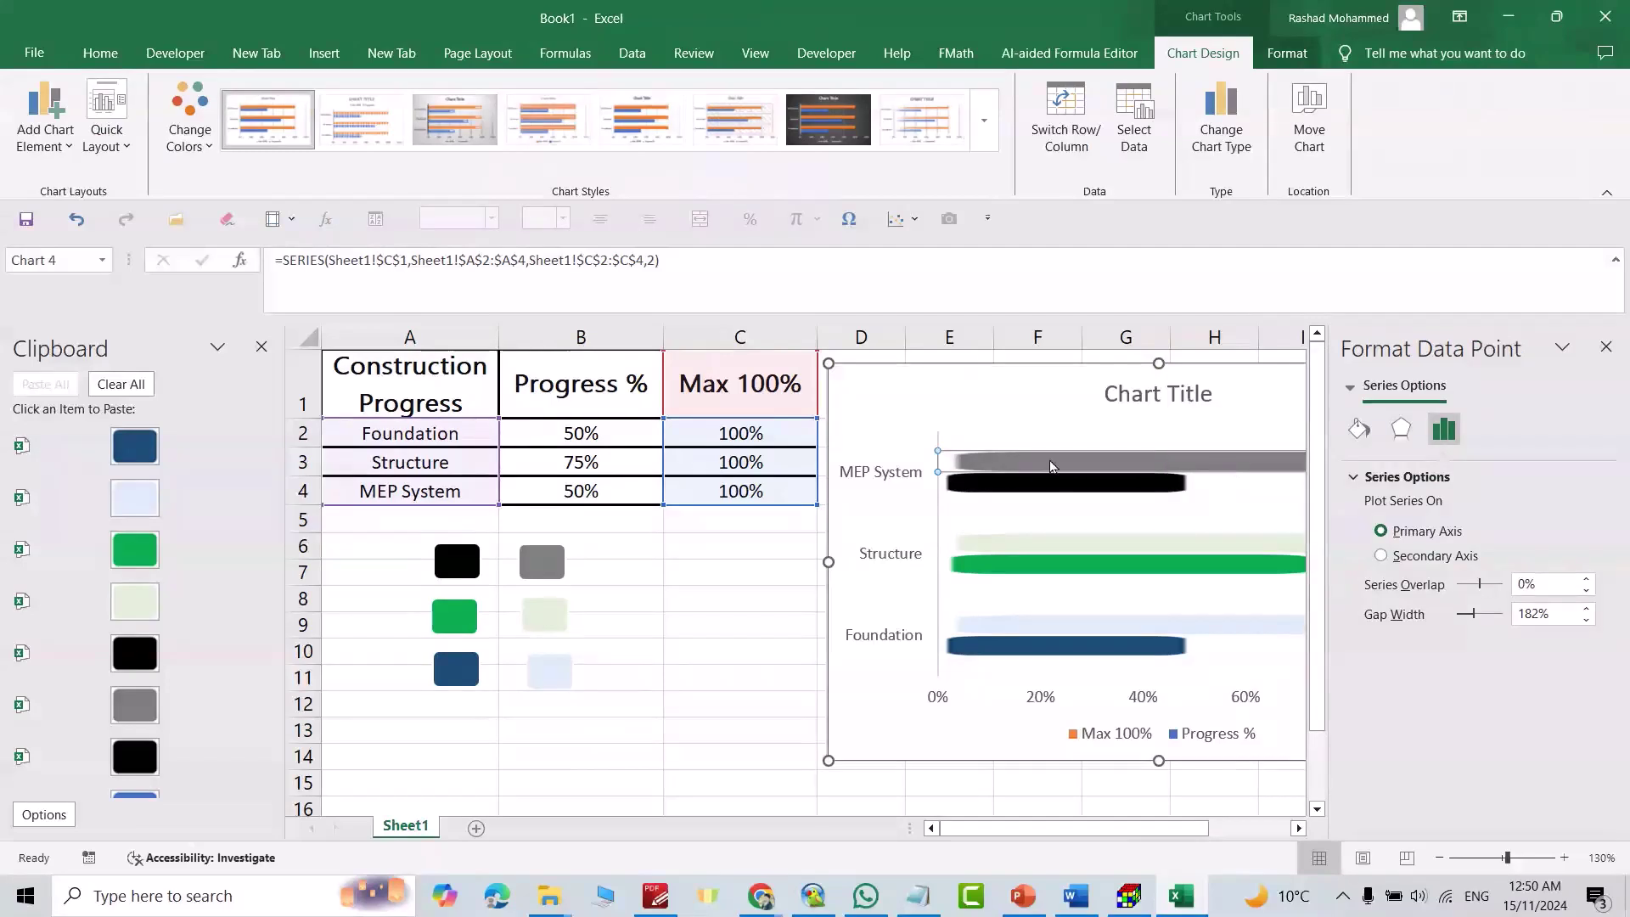
click(1359, 430)
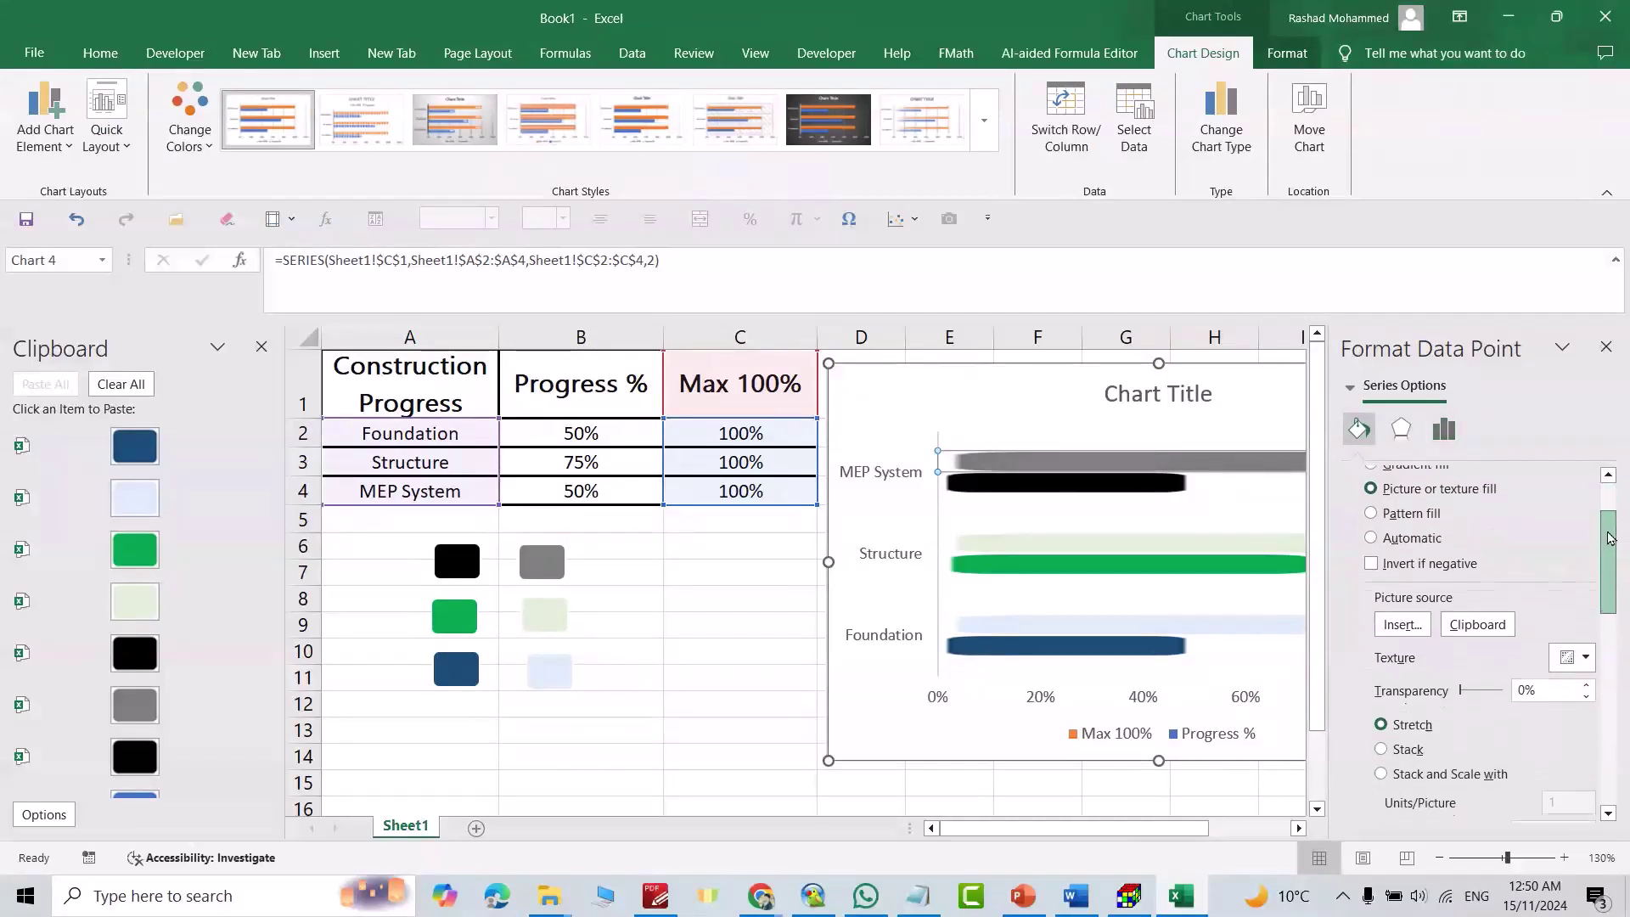
scroll(1423, 654, down, 3)
click(1401, 685)
text(0.05)
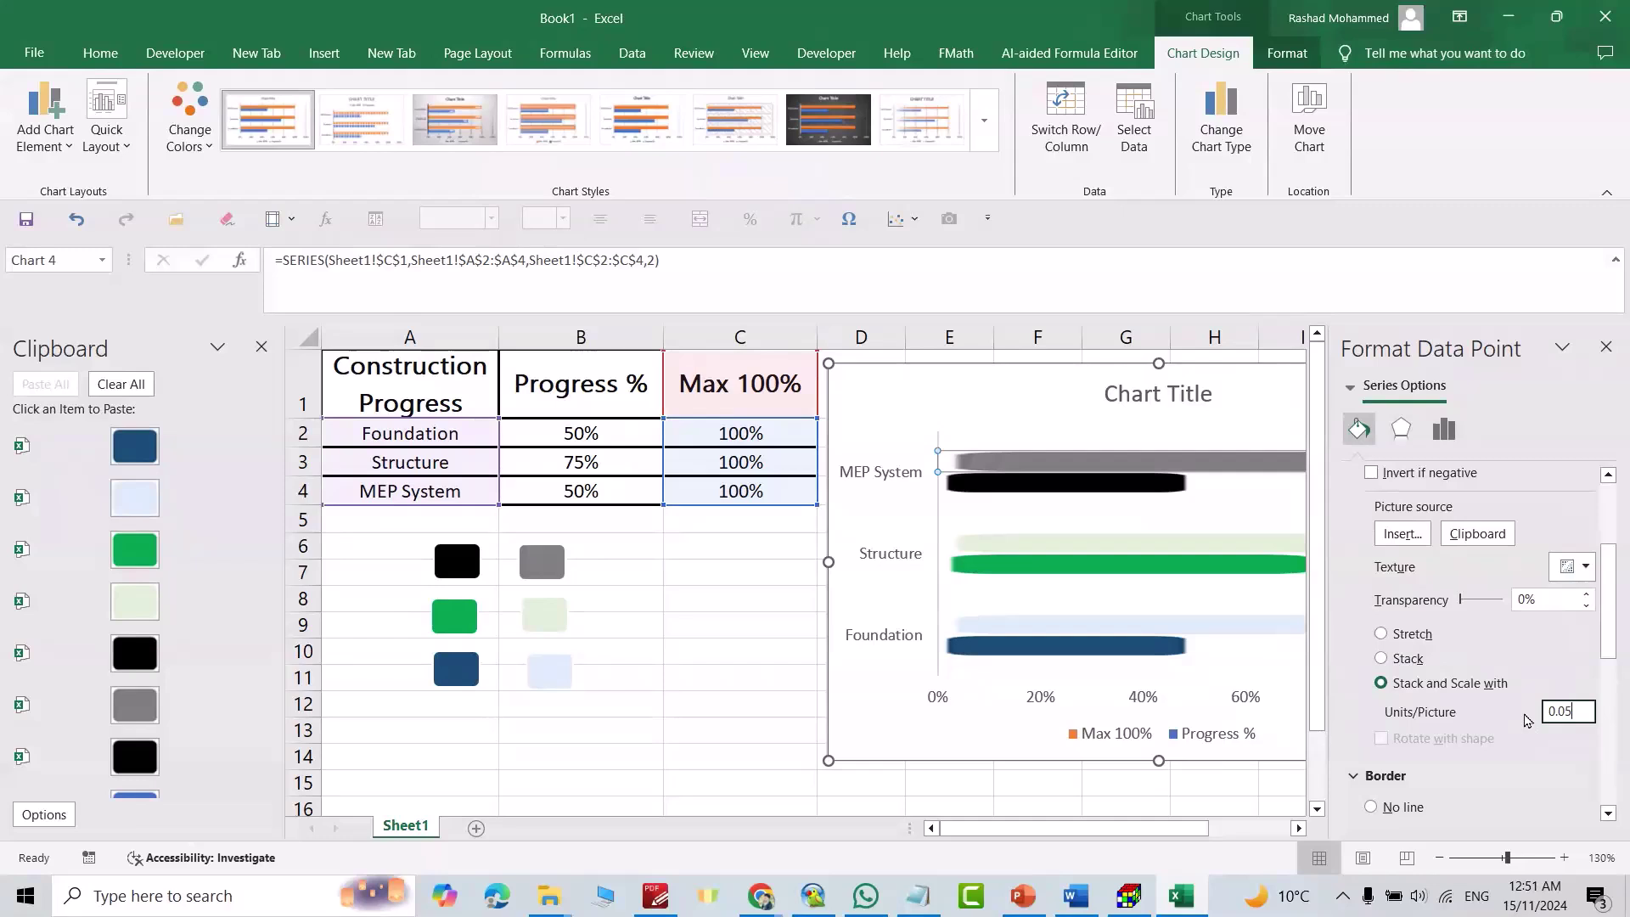
key(Tab)
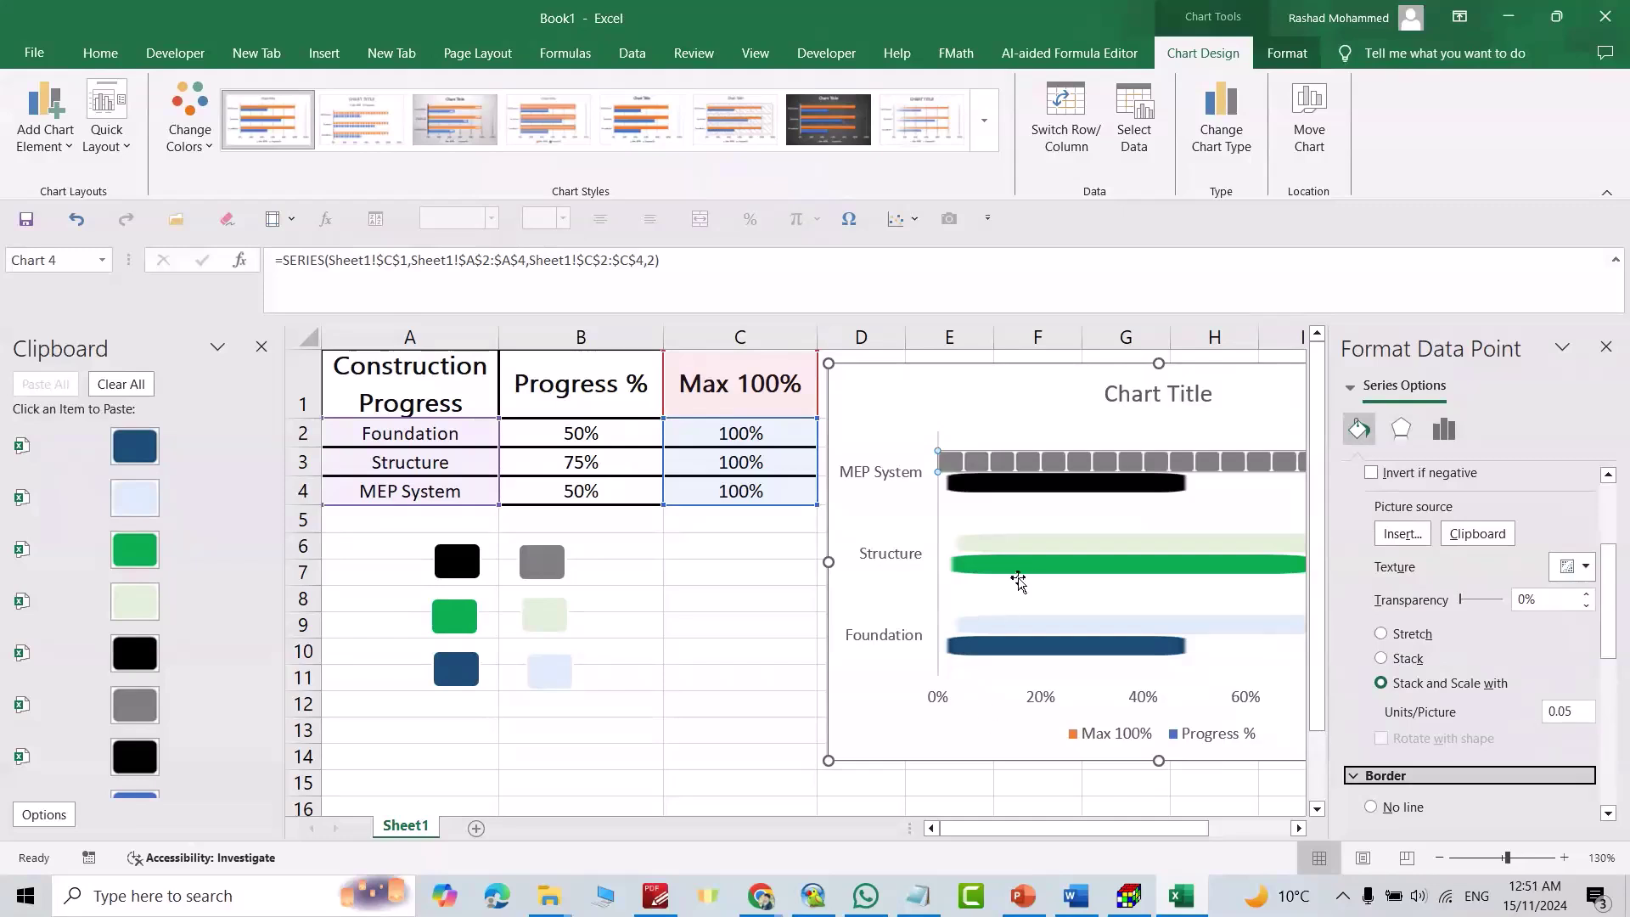
Stack the MEP System progress bar's black fill at 0.05 units per block
click(1089, 485)
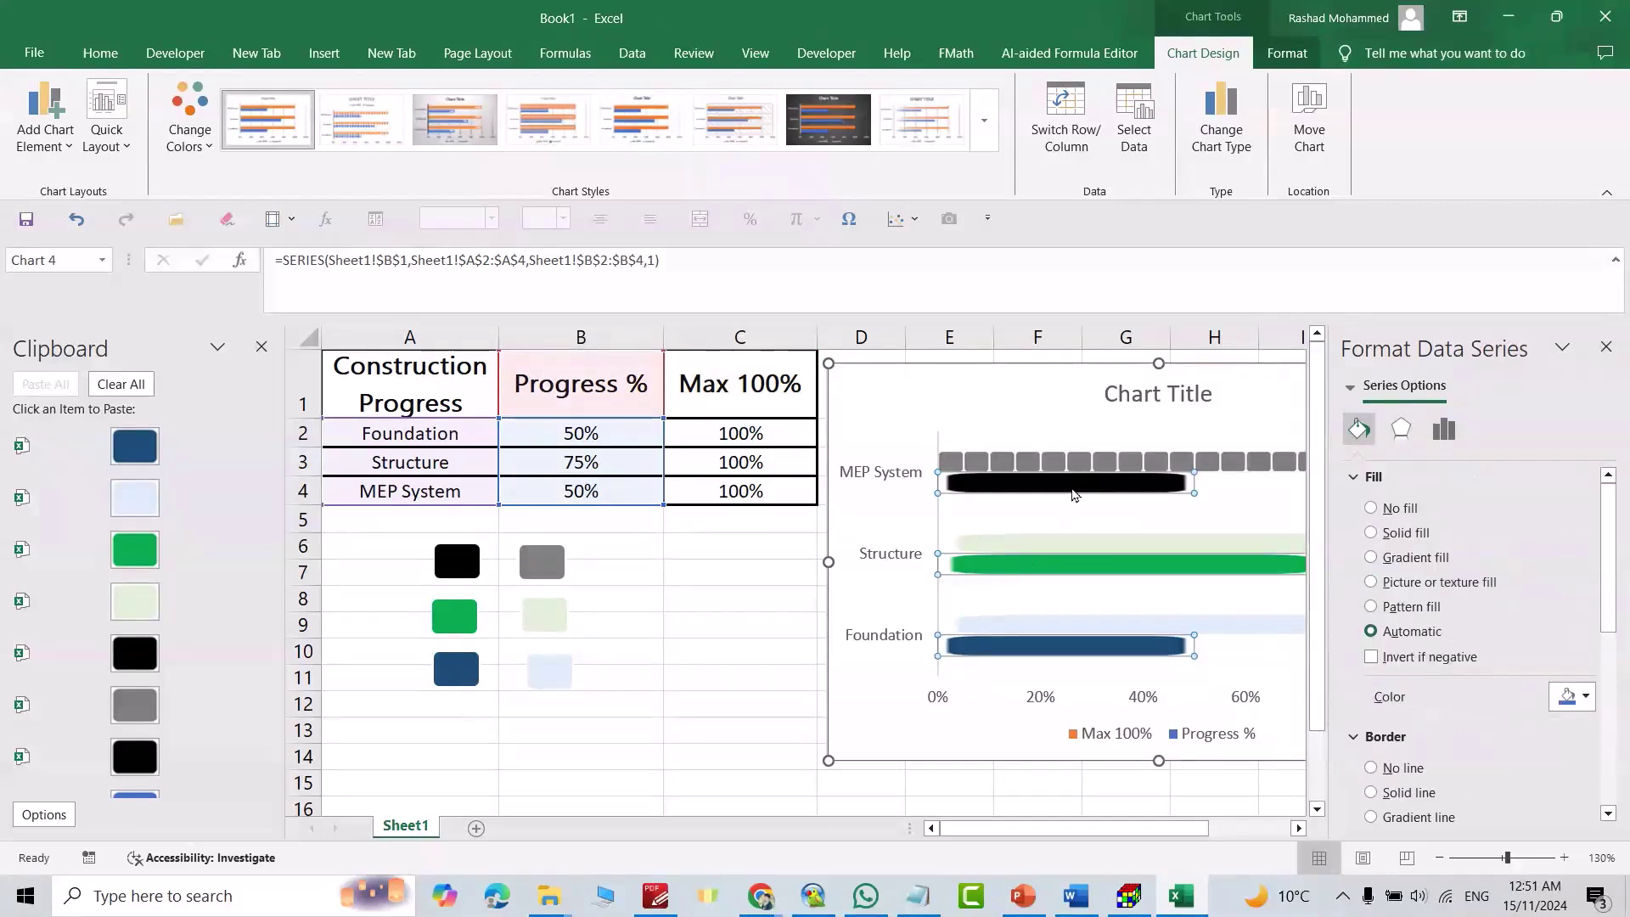
click(1073, 494)
scroll(1463, 623, down, 2)
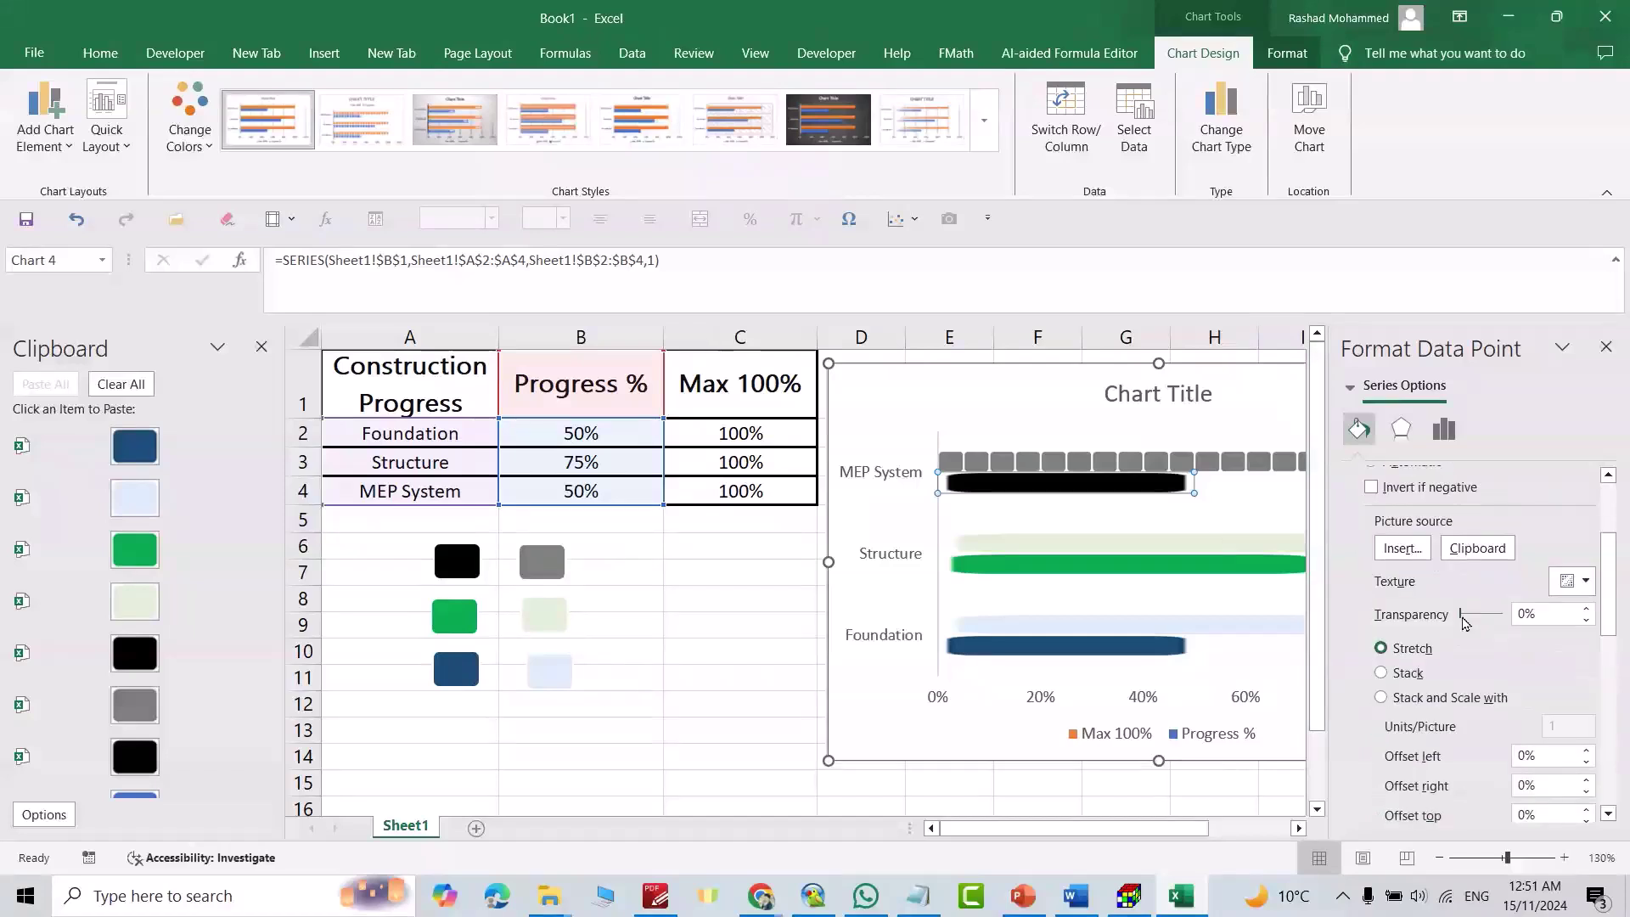
click(1420, 703)
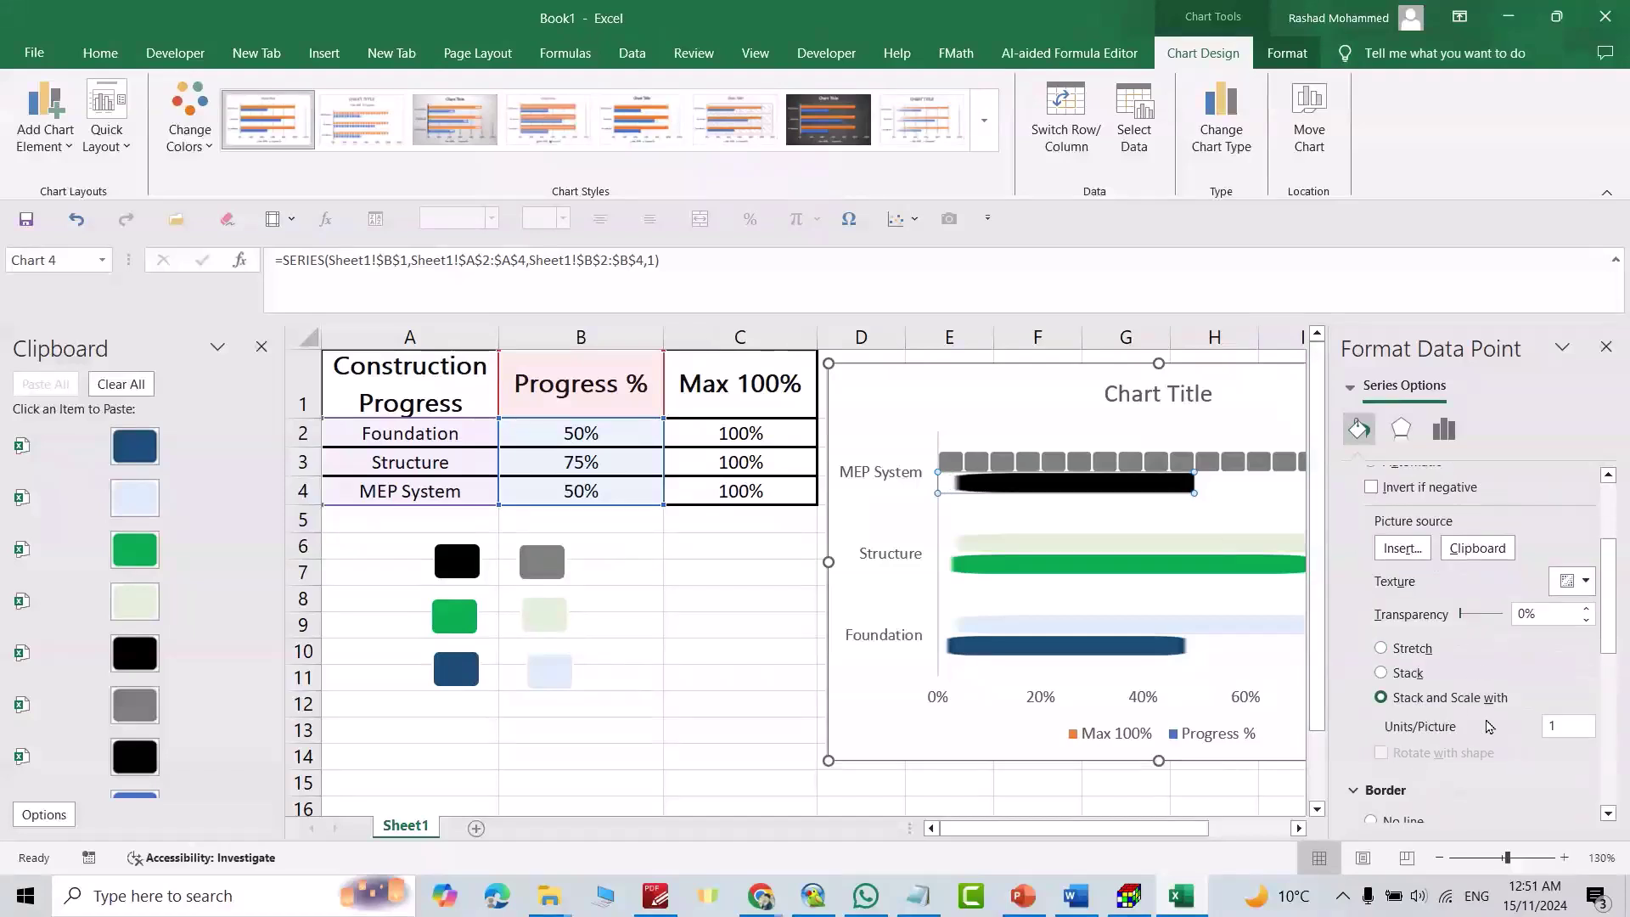
click(1547, 729)
key(Return)
Stack both Structure bars' fills into blocks at 0.05 units
click(1078, 546)
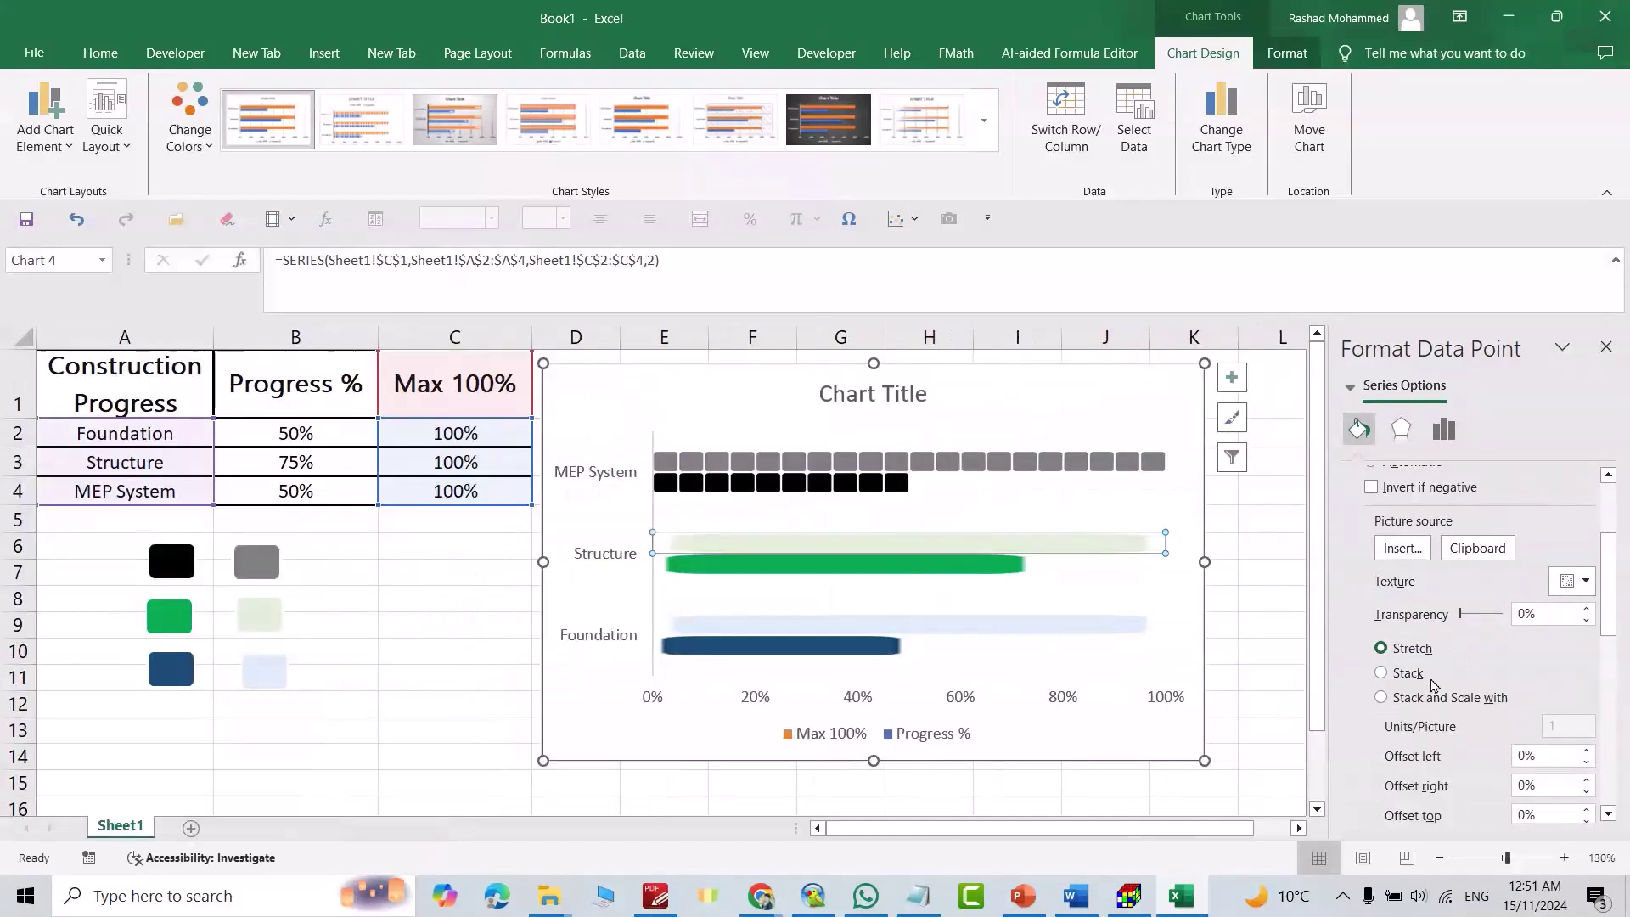
click(1433, 696)
click(891, 565)
click(1414, 697)
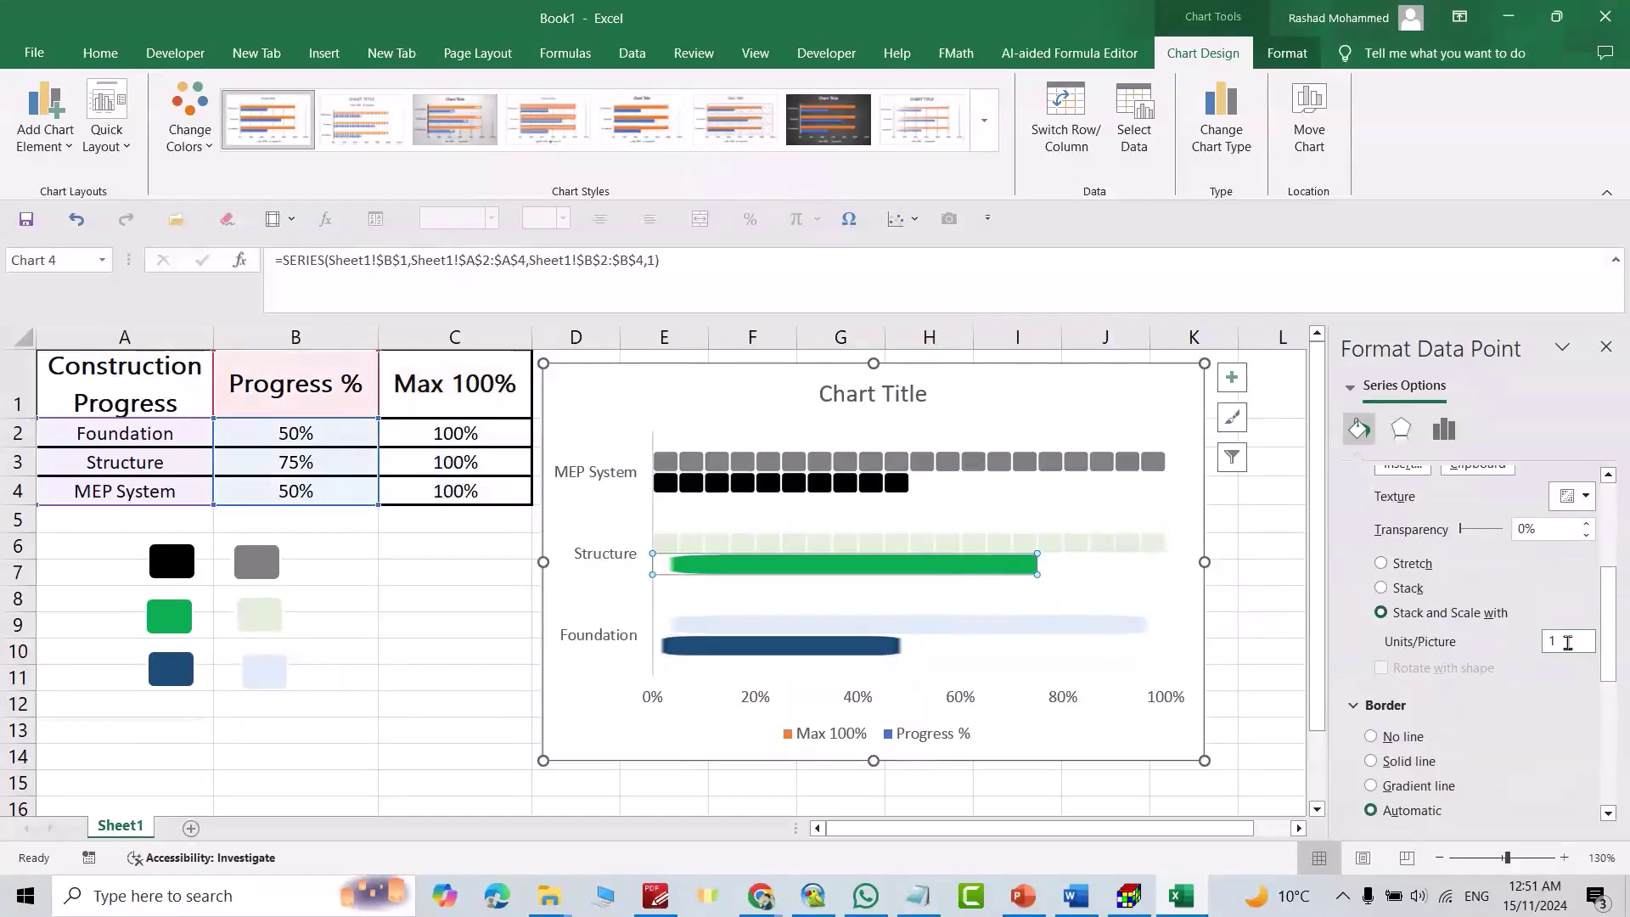
text(0.05)
key(Tab)
click(1015, 631)
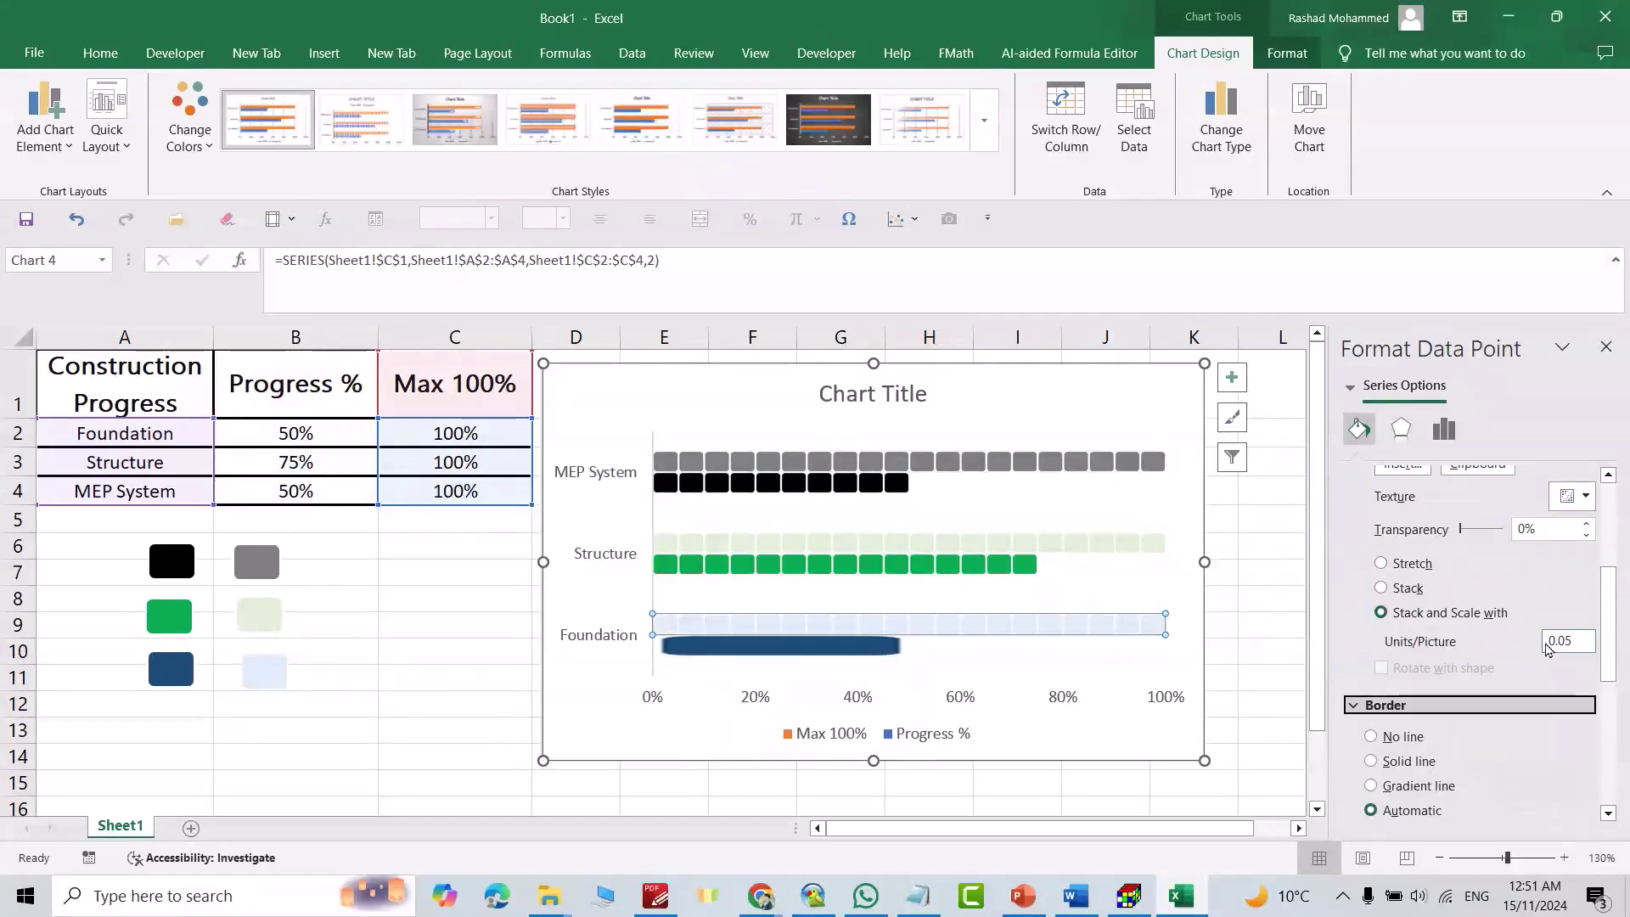
Stack the Foundation progress bar's fill into blocks at 0.05 units
click(809, 647)
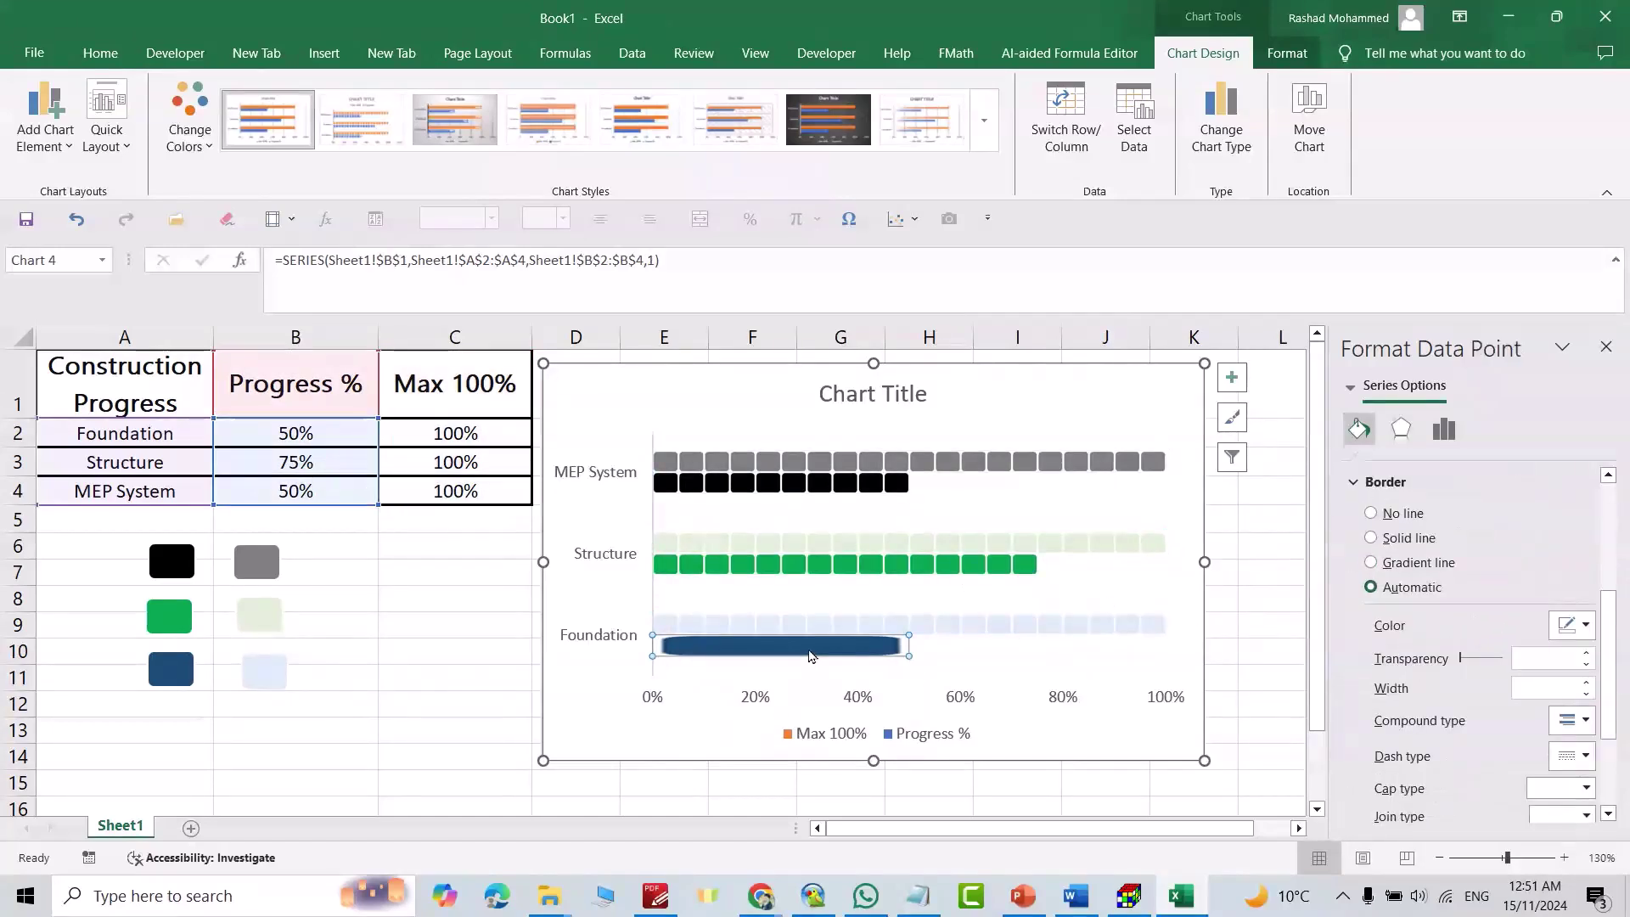
click(1491, 618)
click(1561, 642)
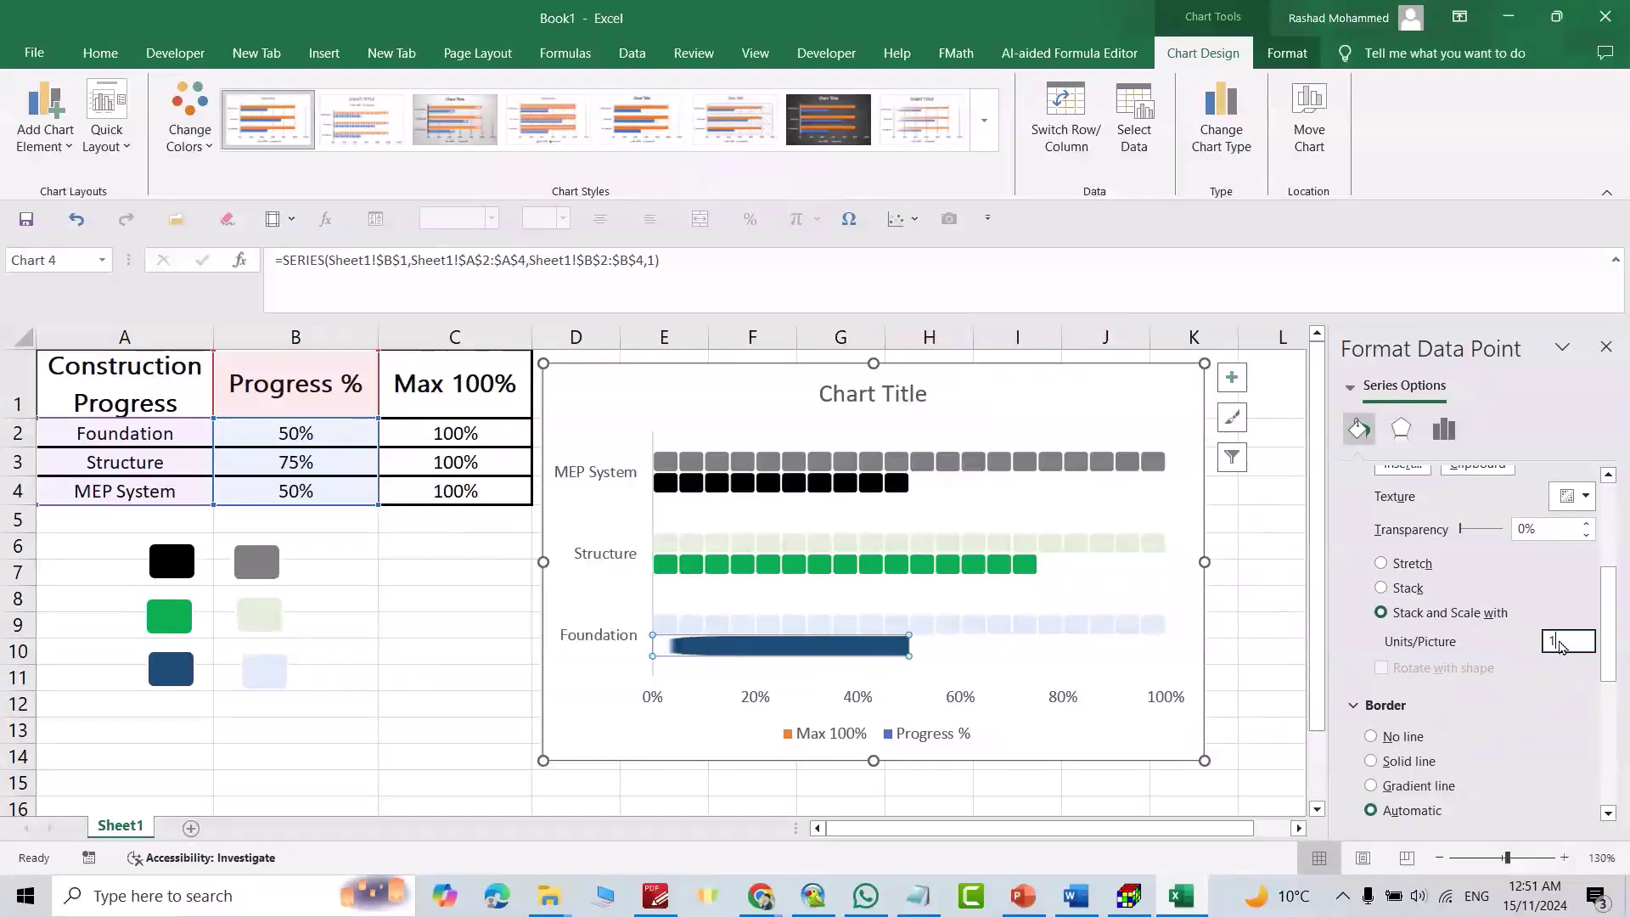
key(Tab)
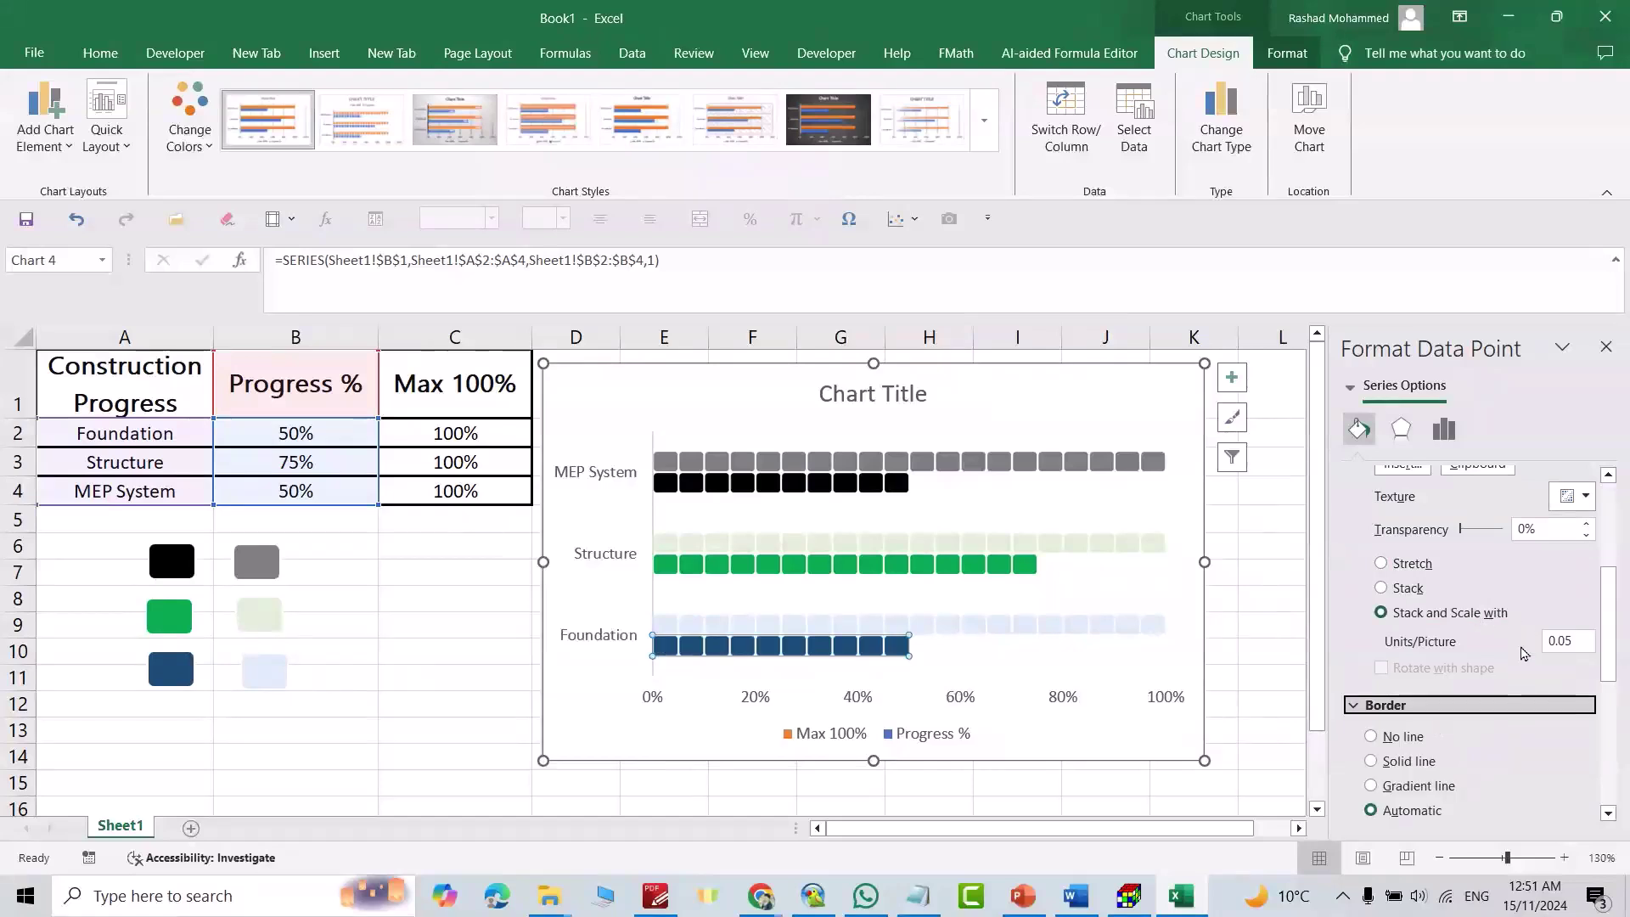
click(1448, 431)
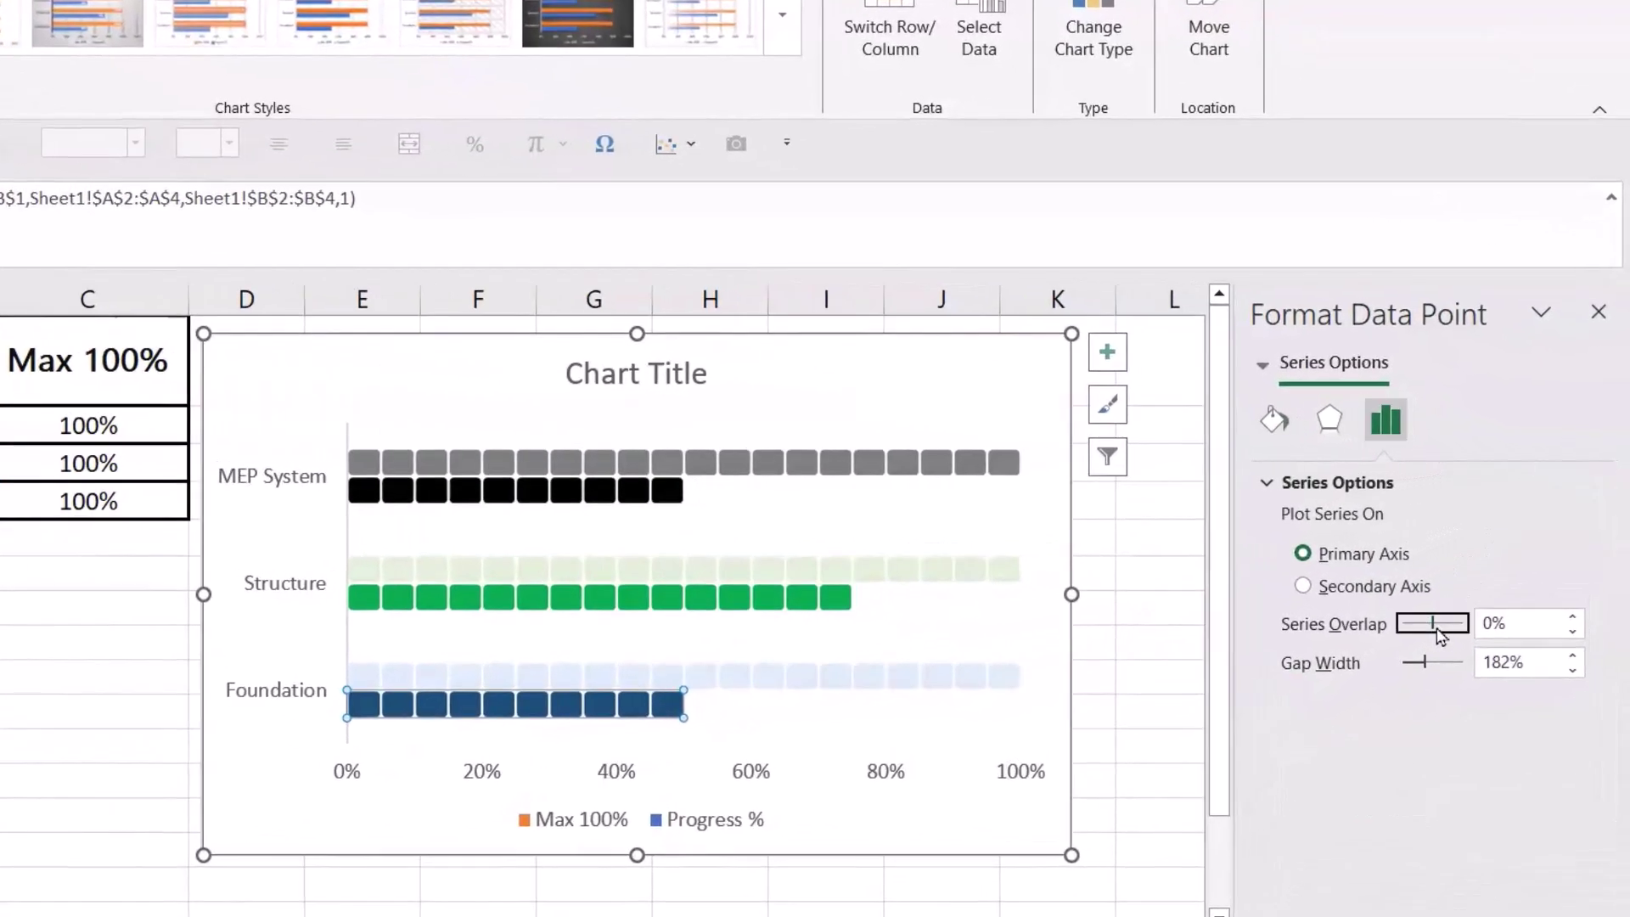
Set Series Overlap to 100% and Gap Width to 25% for thick overlapping bars
drag(1434, 634, 1468, 627)
double_click(1476, 662)
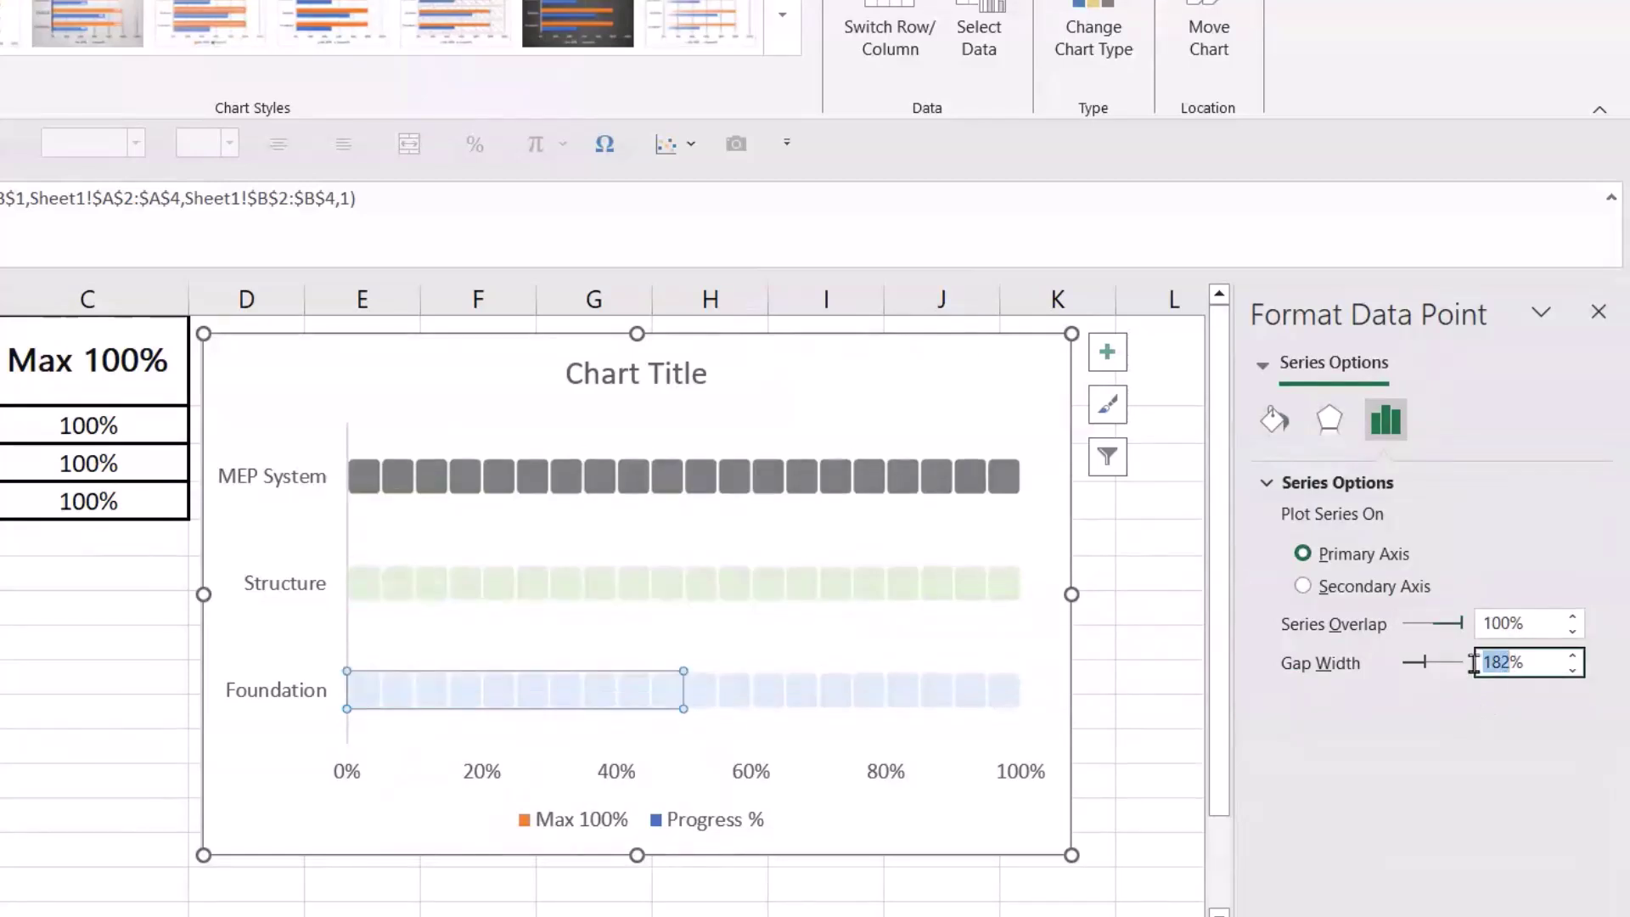
text(2)
key(Return)
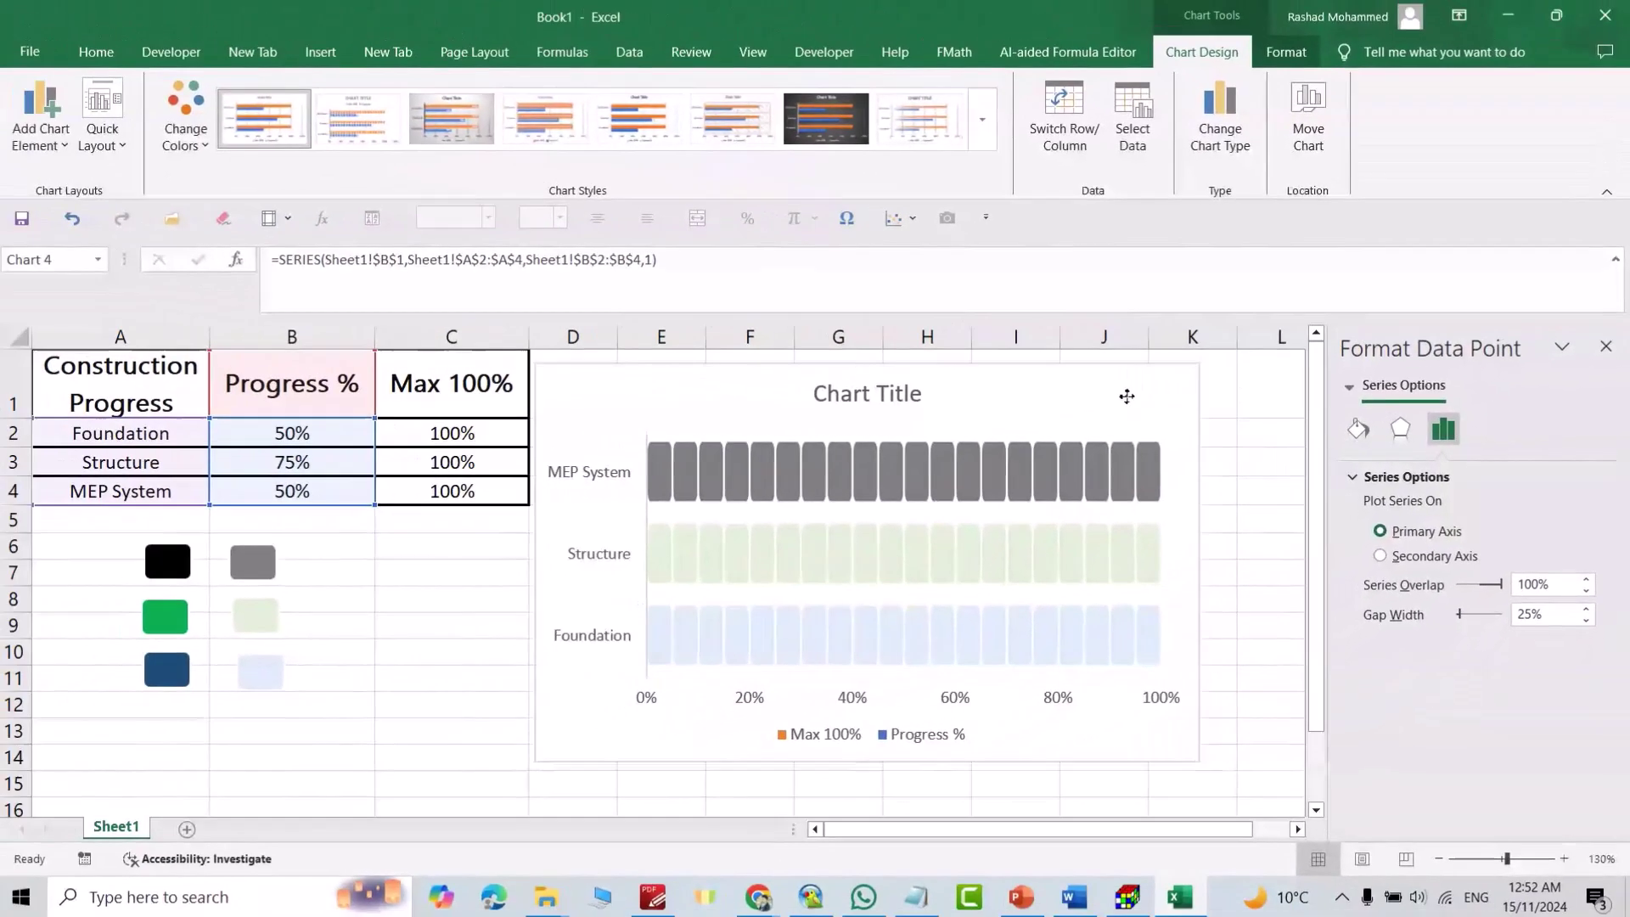
click(1129, 398)
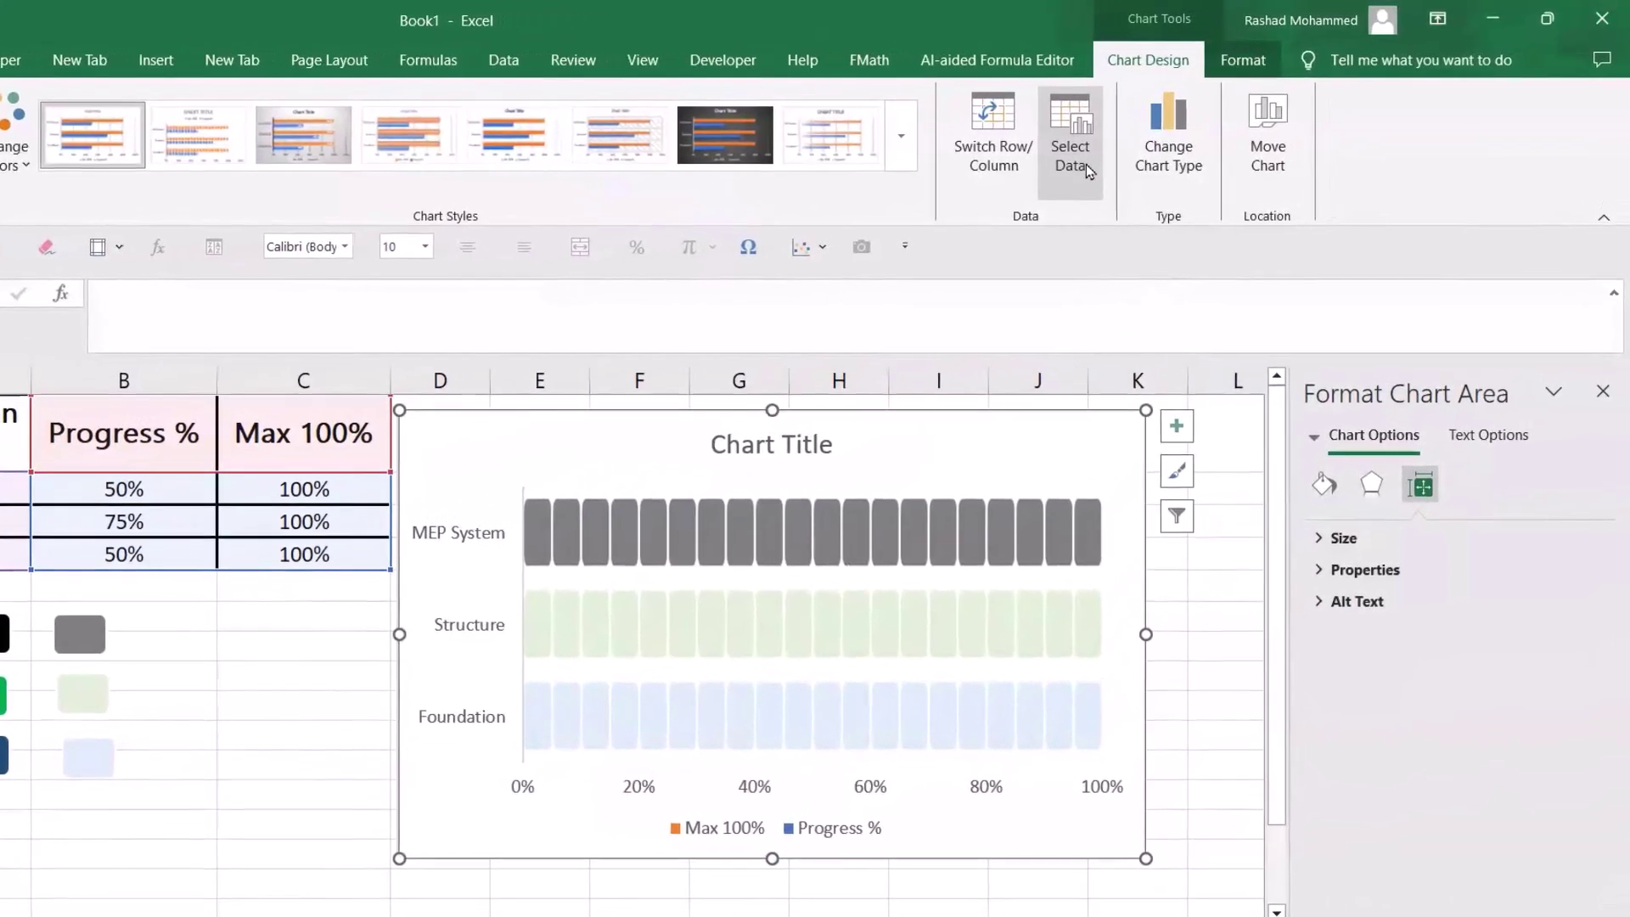
Move Progress % below Max 100% in Select Data so progress draws on top
click(1070, 147)
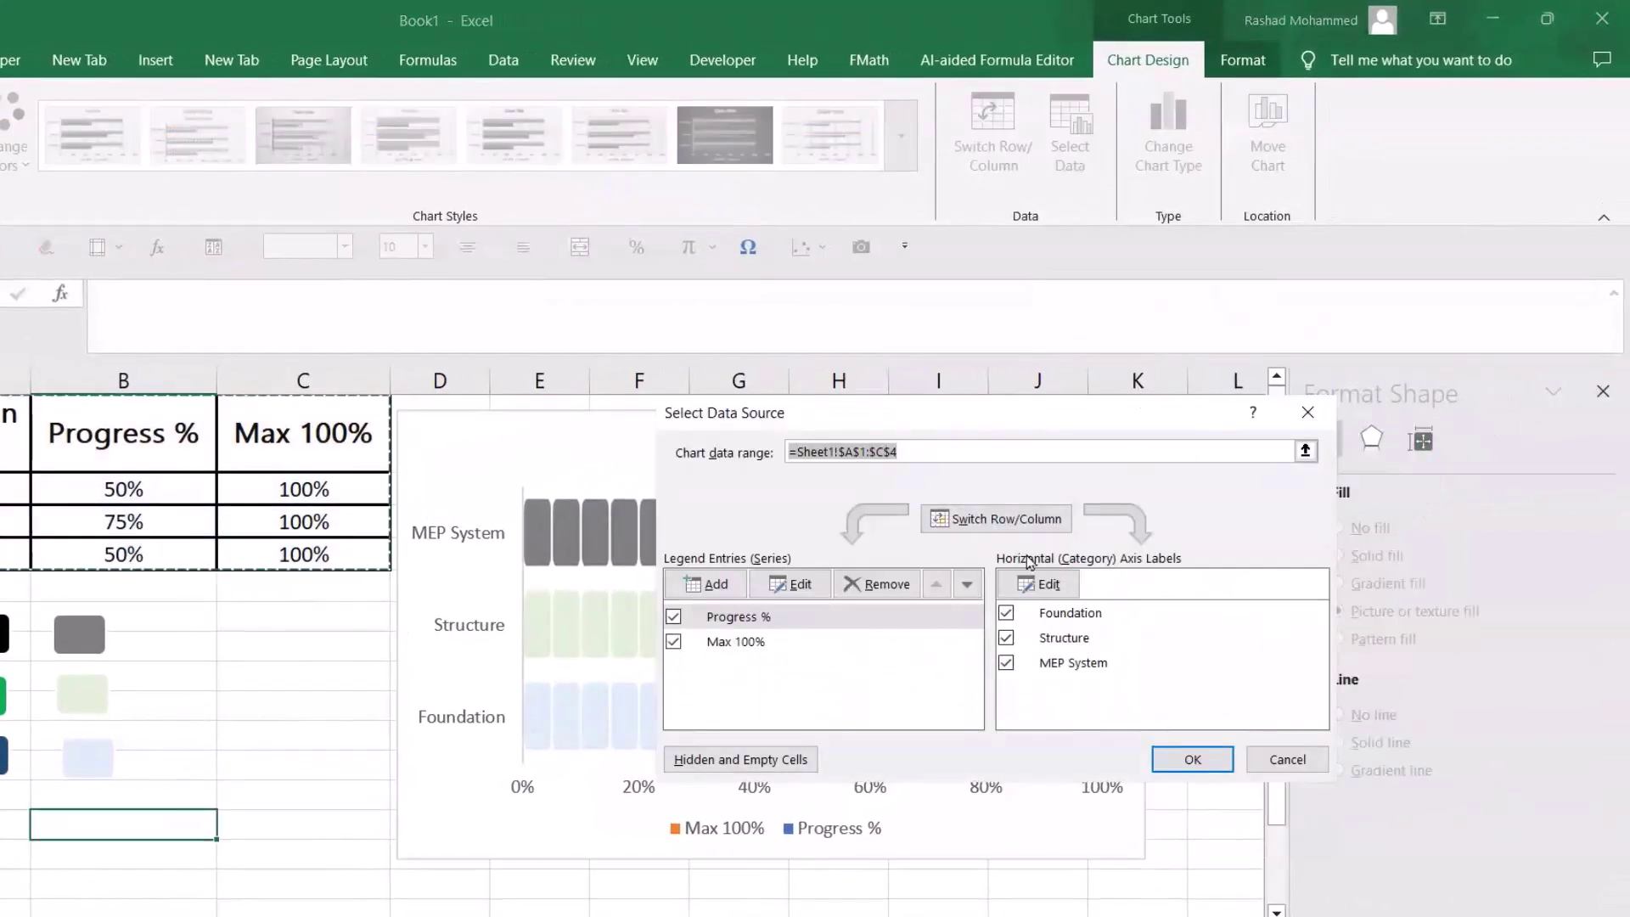
click(969, 585)
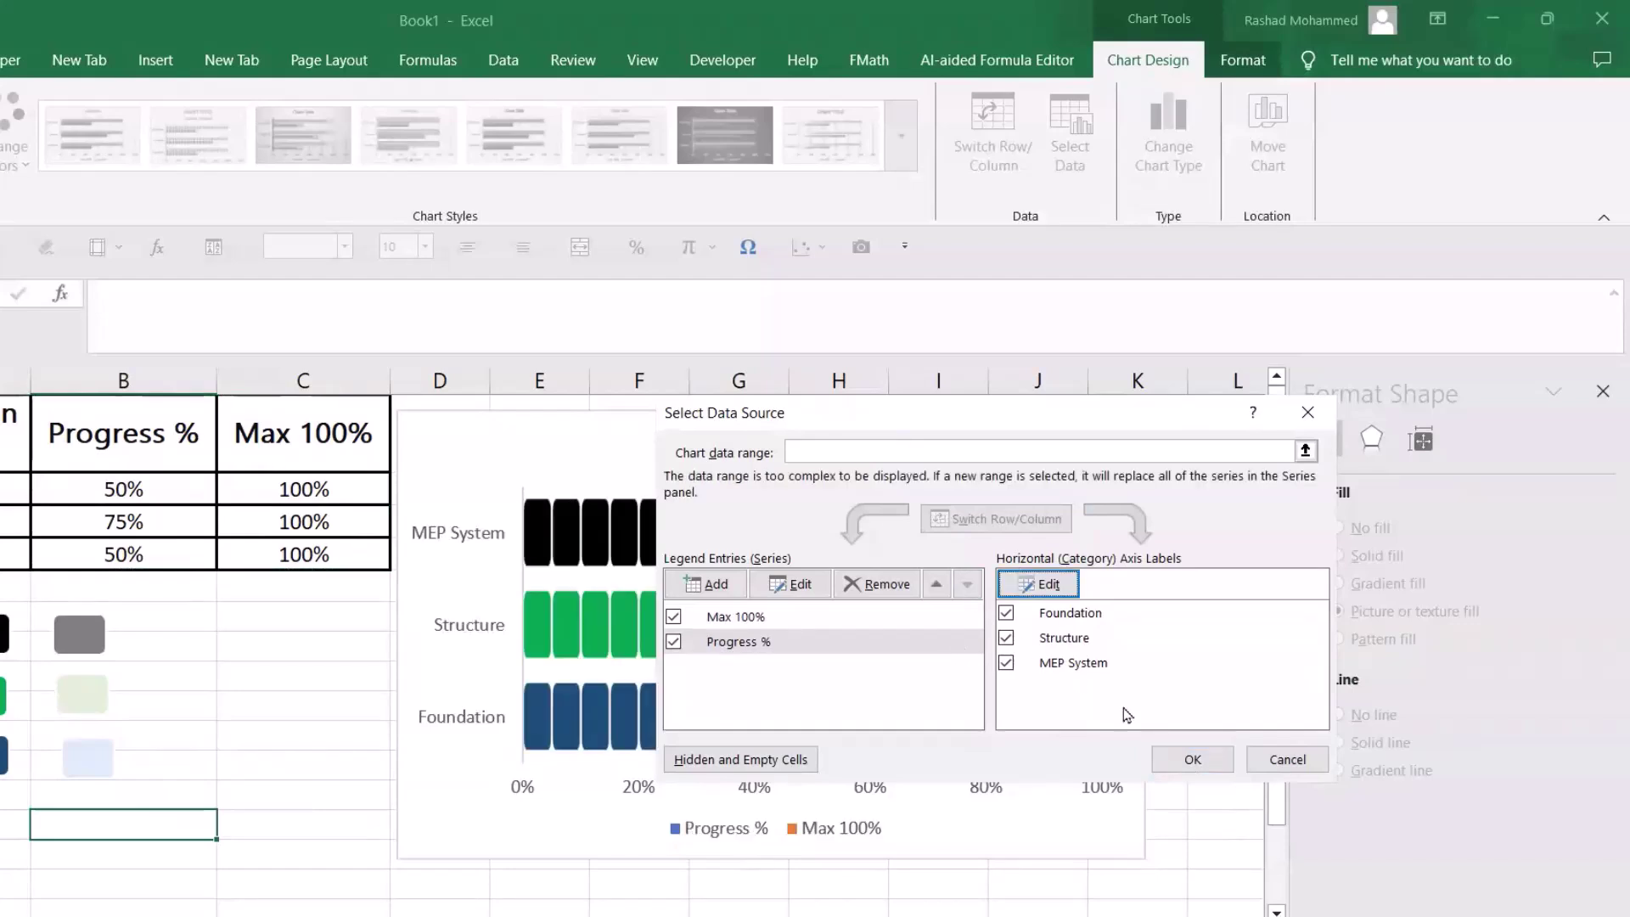
click(1193, 760)
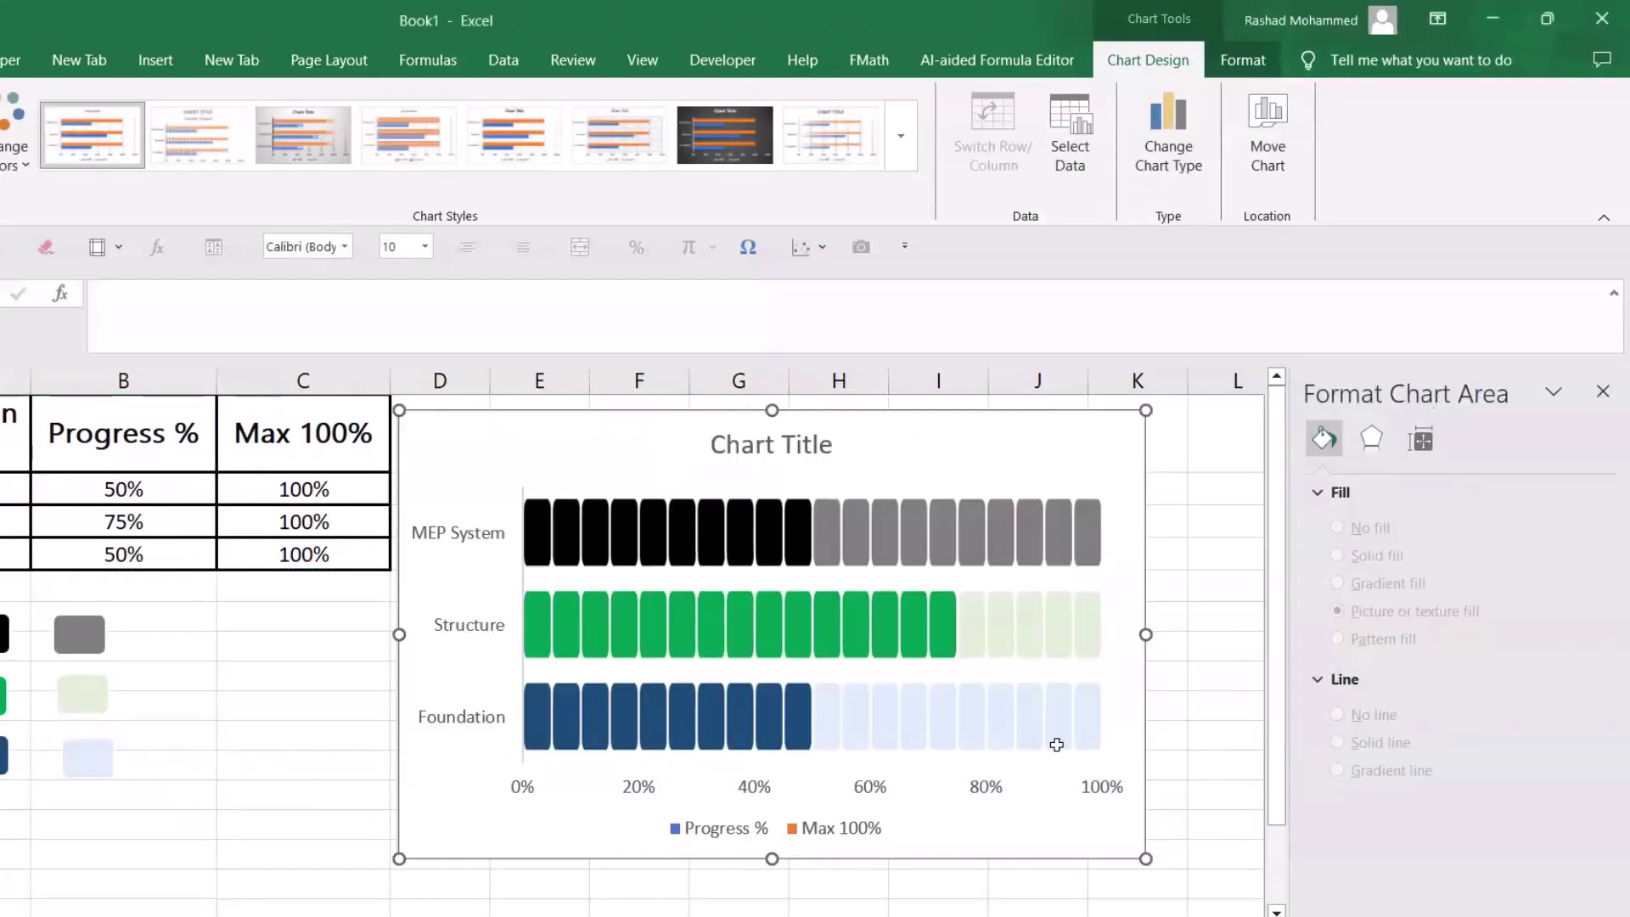
click(1067, 550)
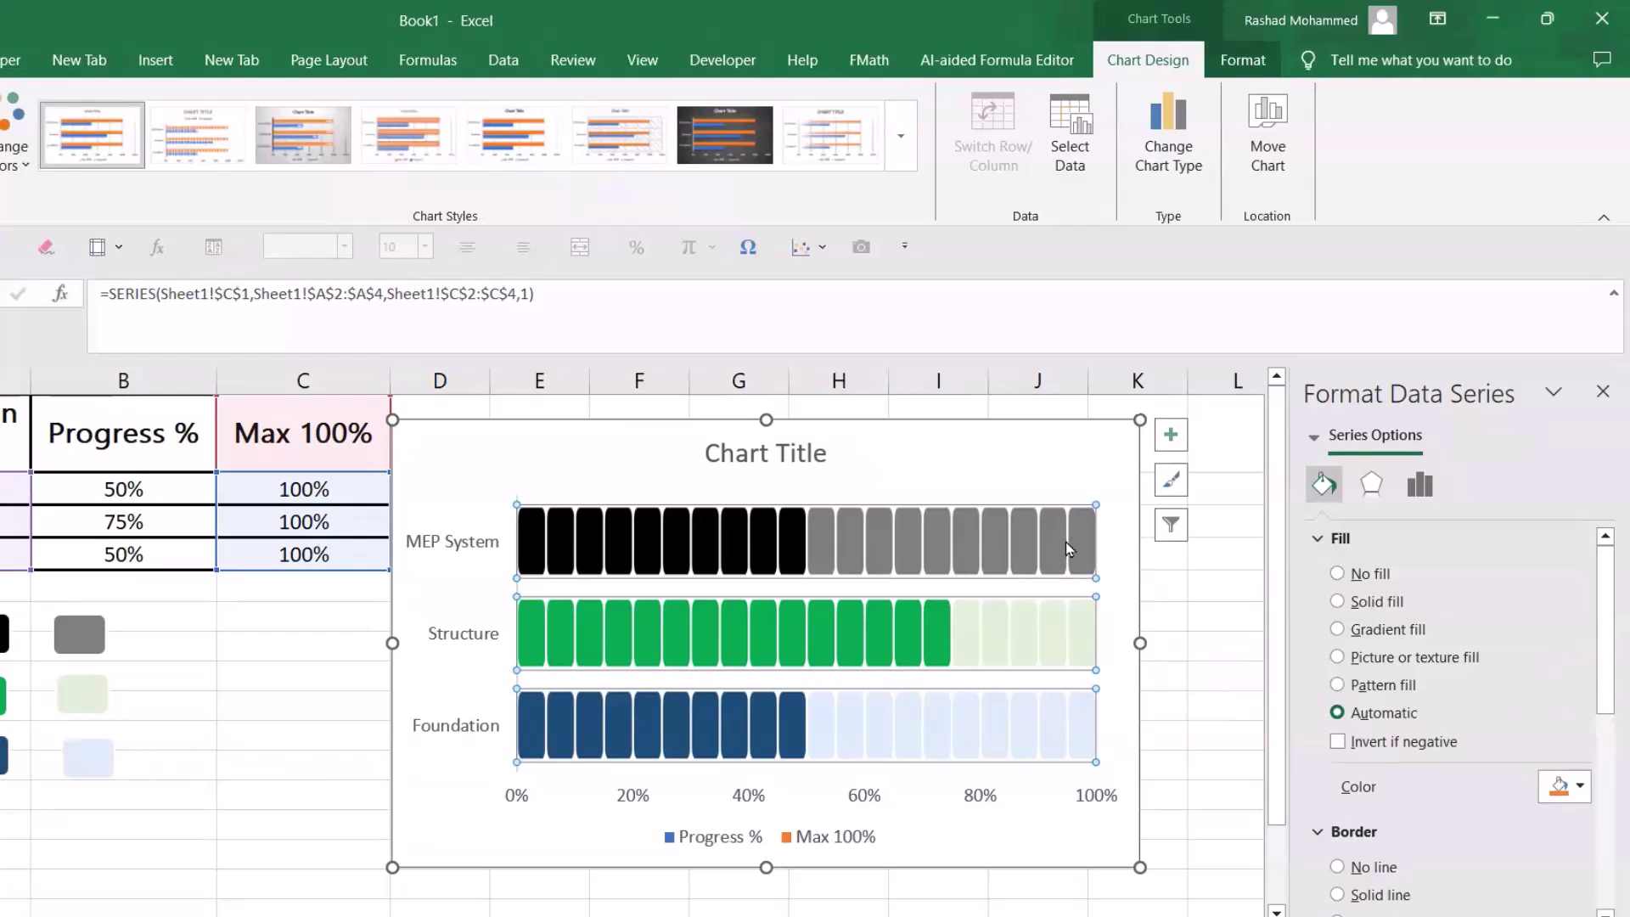
Add data labels to the Max 100% bars showing only values from B2:B4
right_click(1067, 551)
key(Escape)
click(1112, 543)
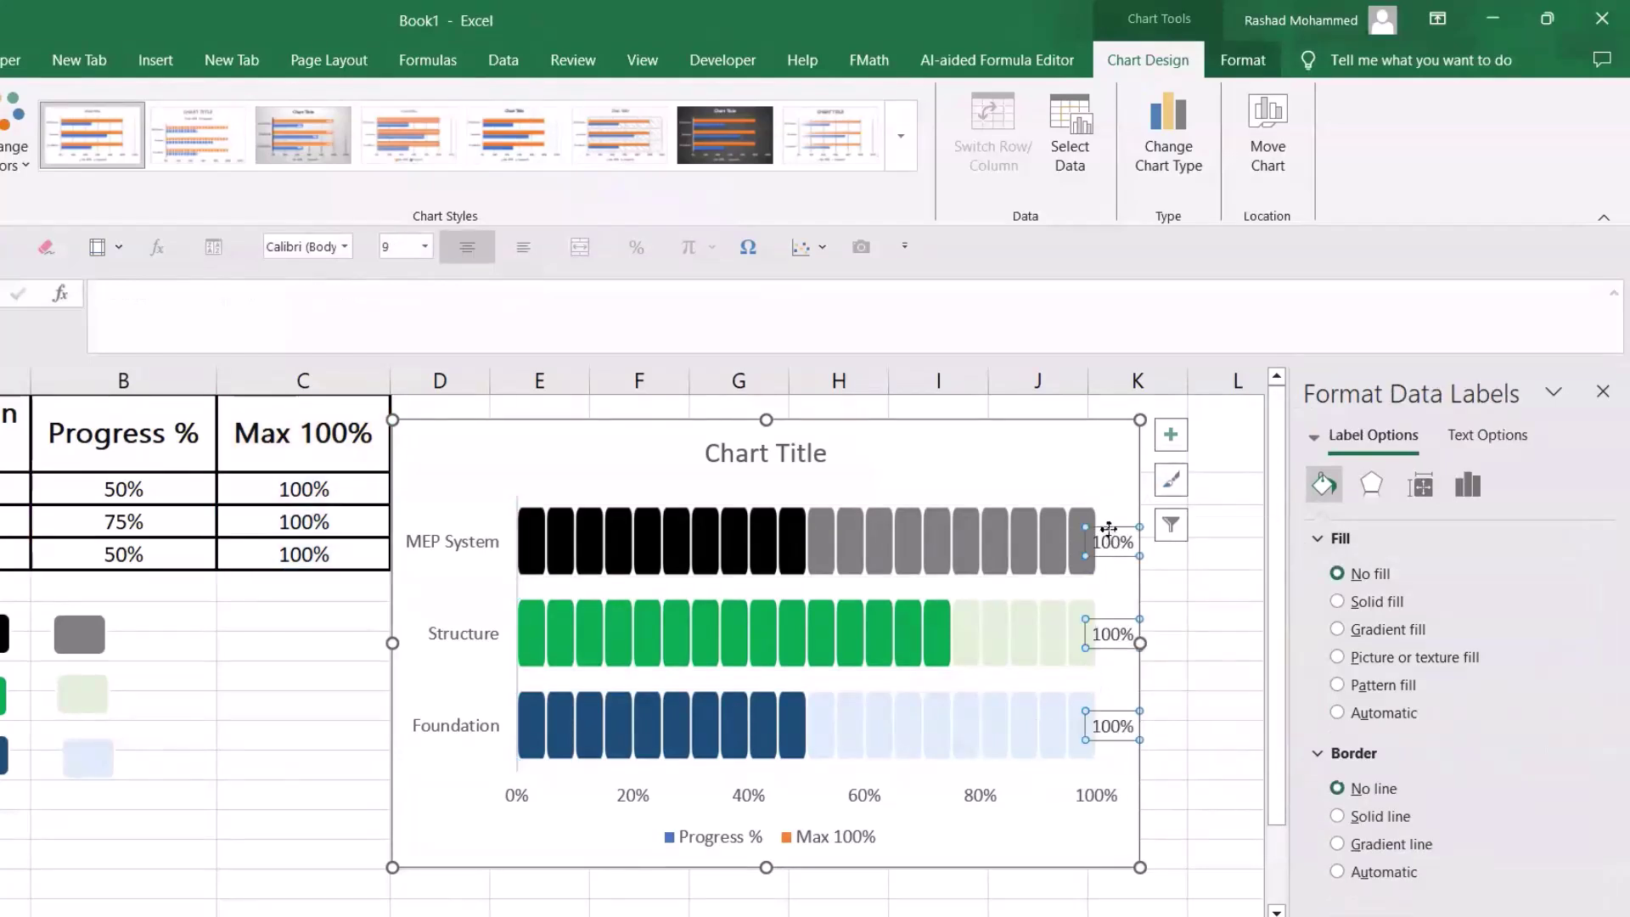
right_click(1108, 528)
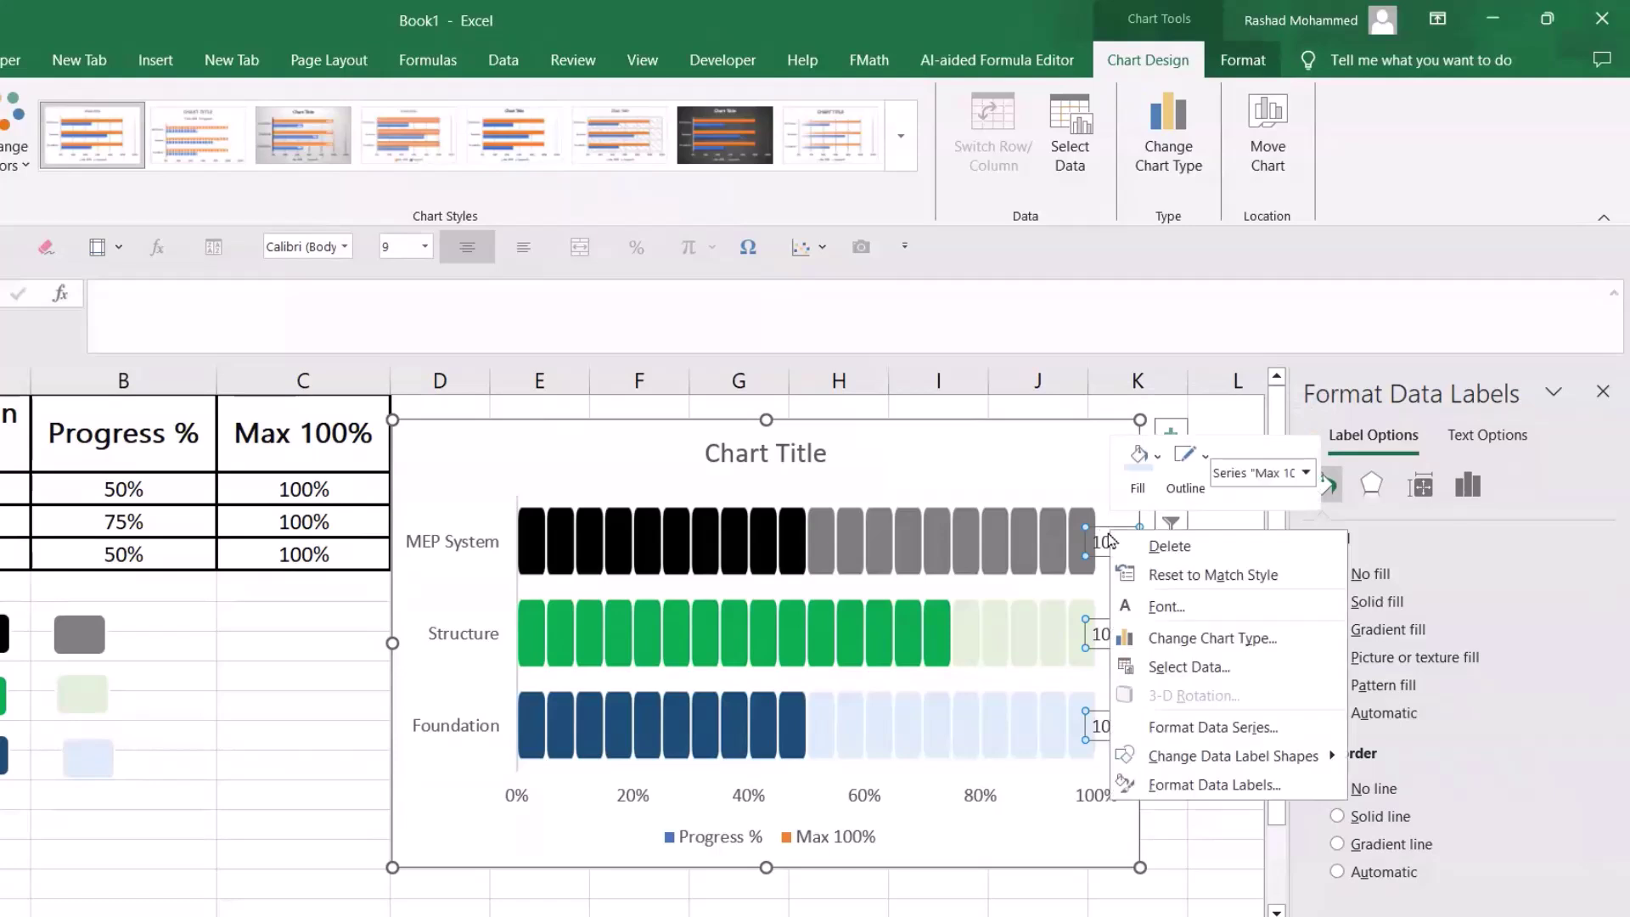
click(1214, 785)
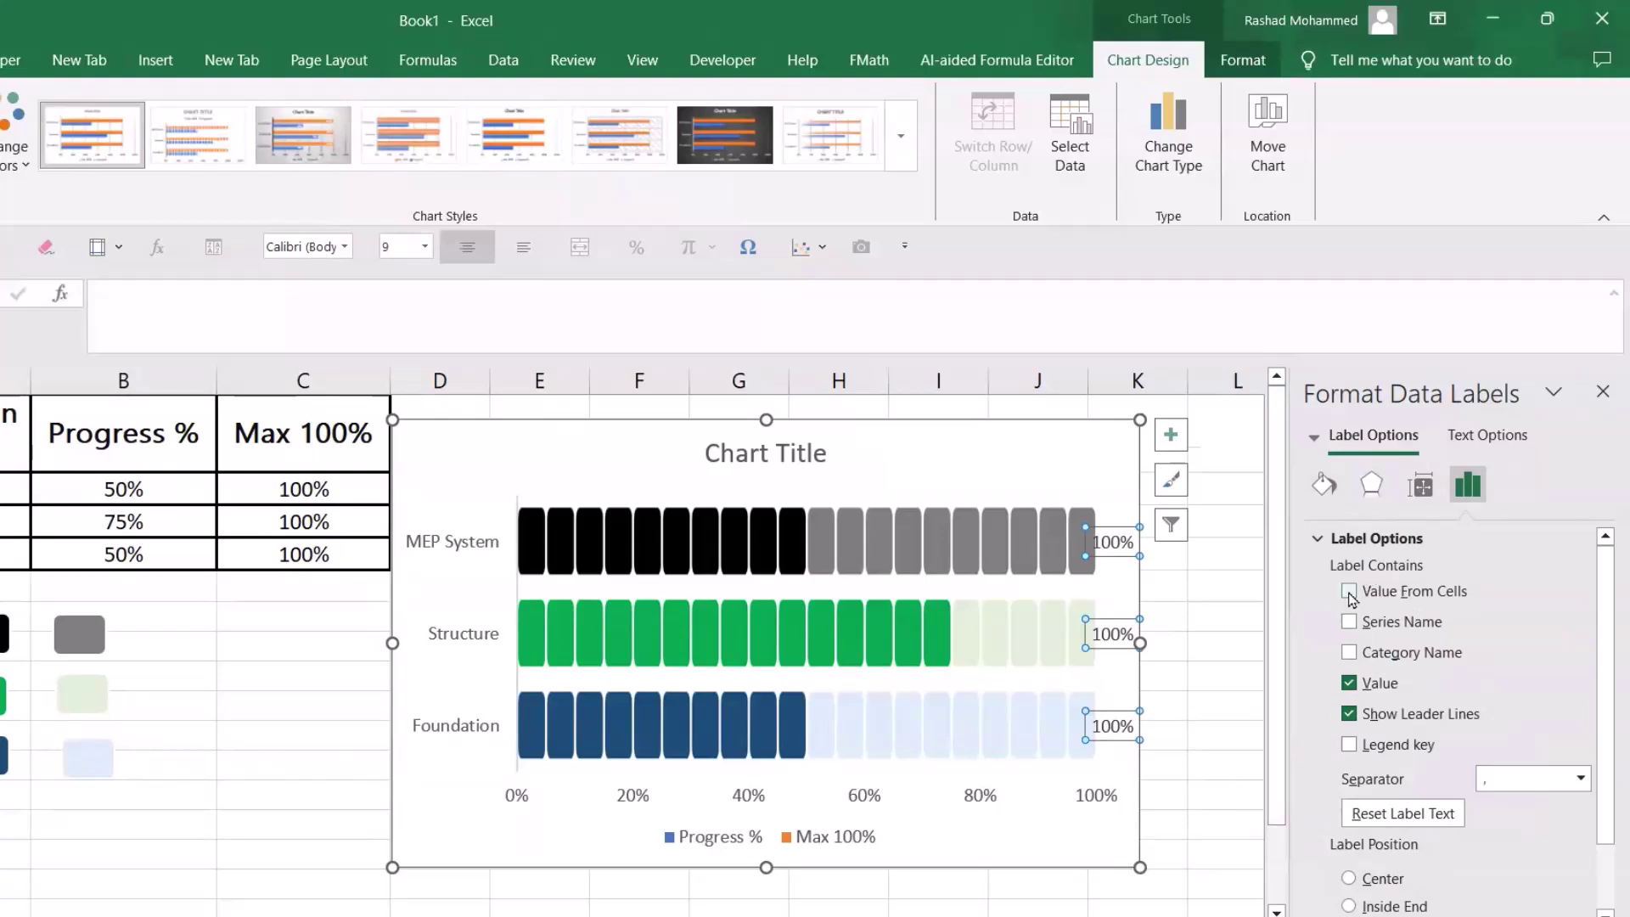
click(1351, 592)
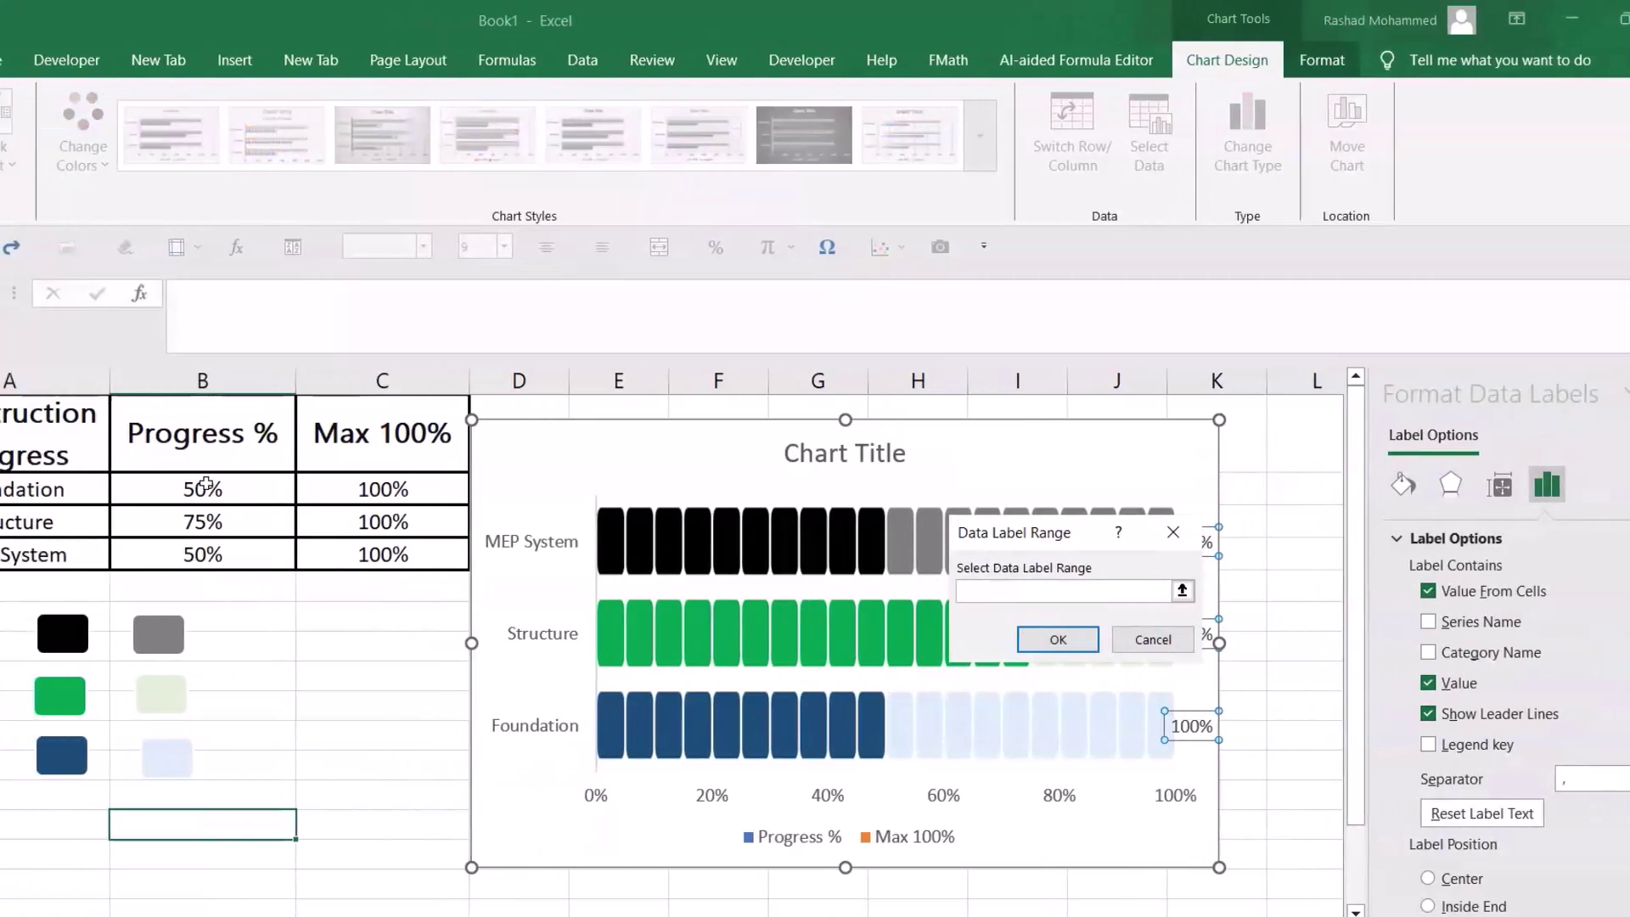
drag(205, 488, 205, 551)
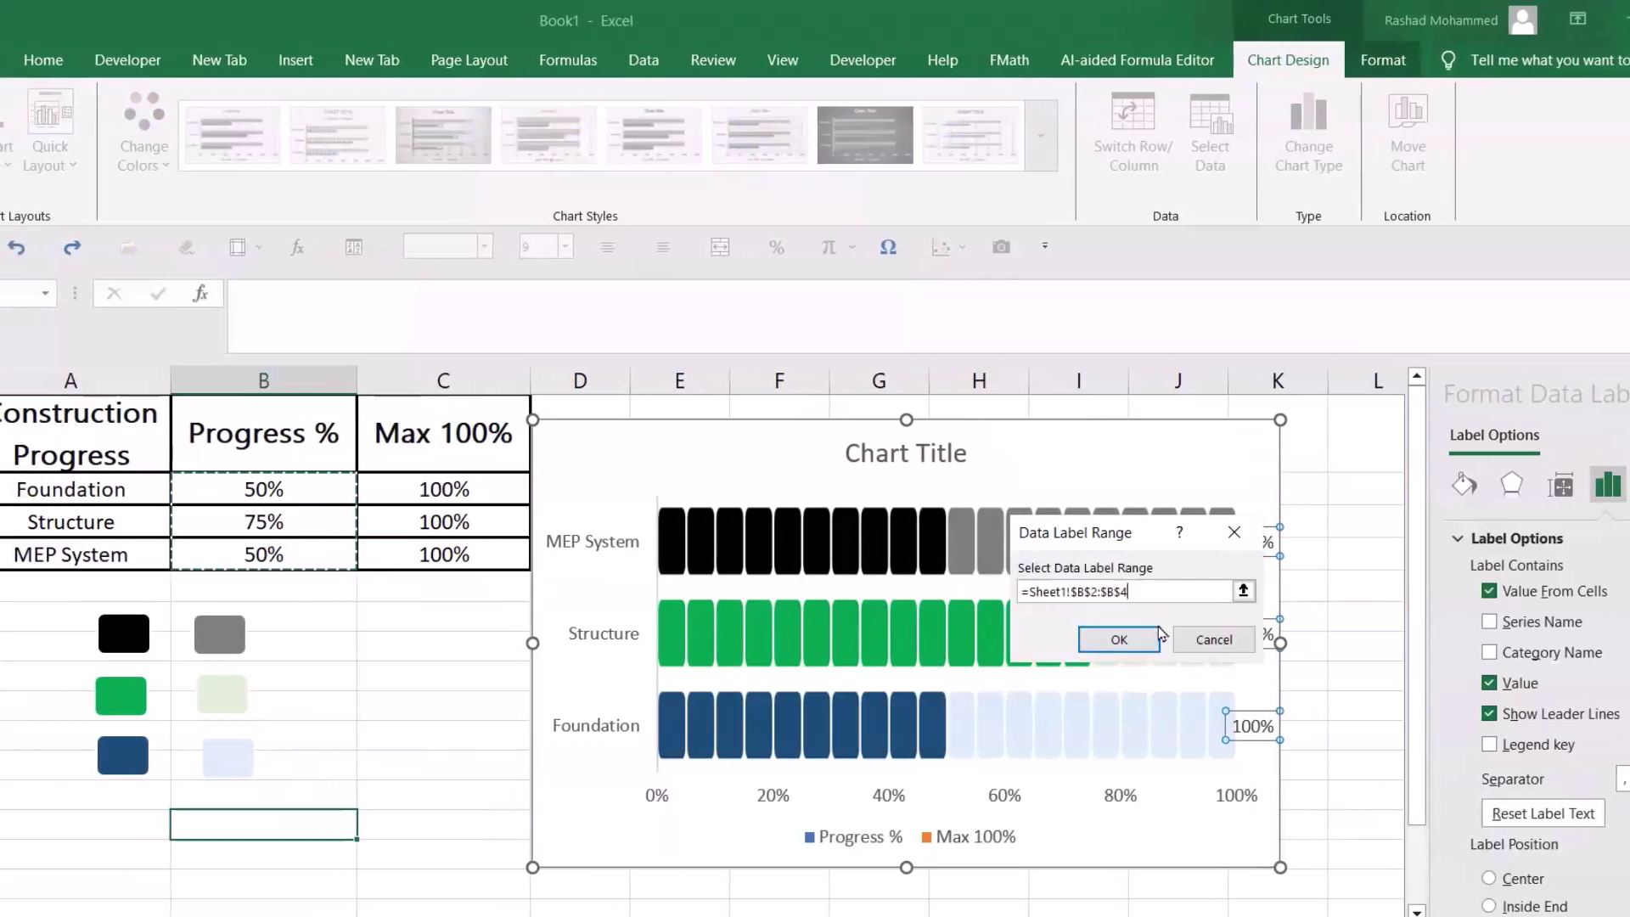
click(1158, 631)
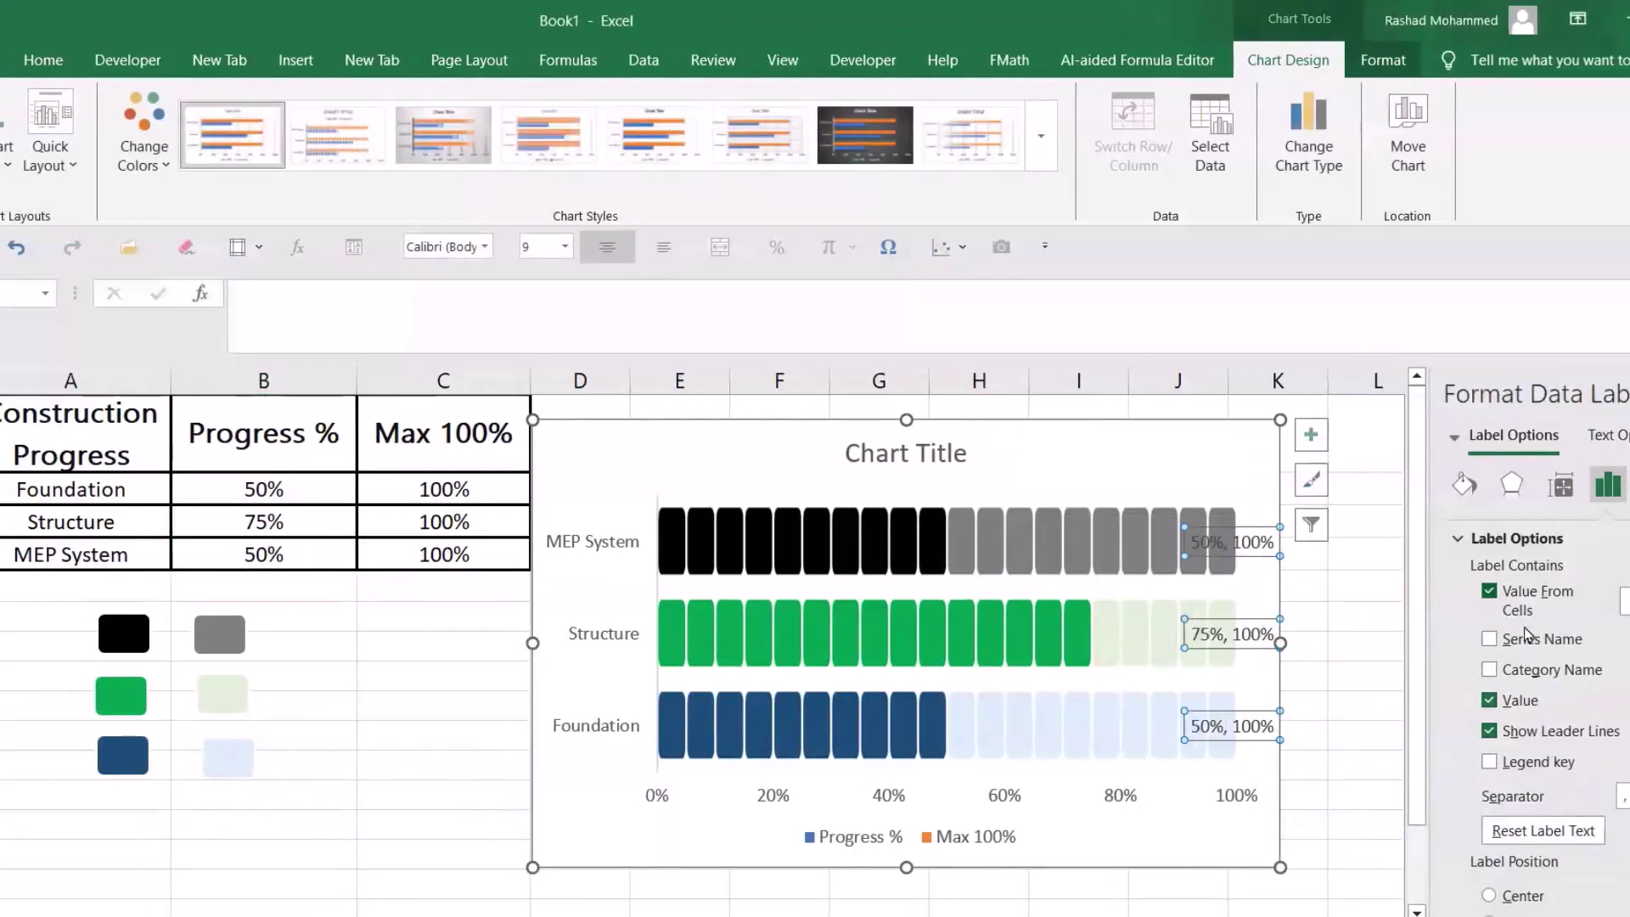
click(1490, 702)
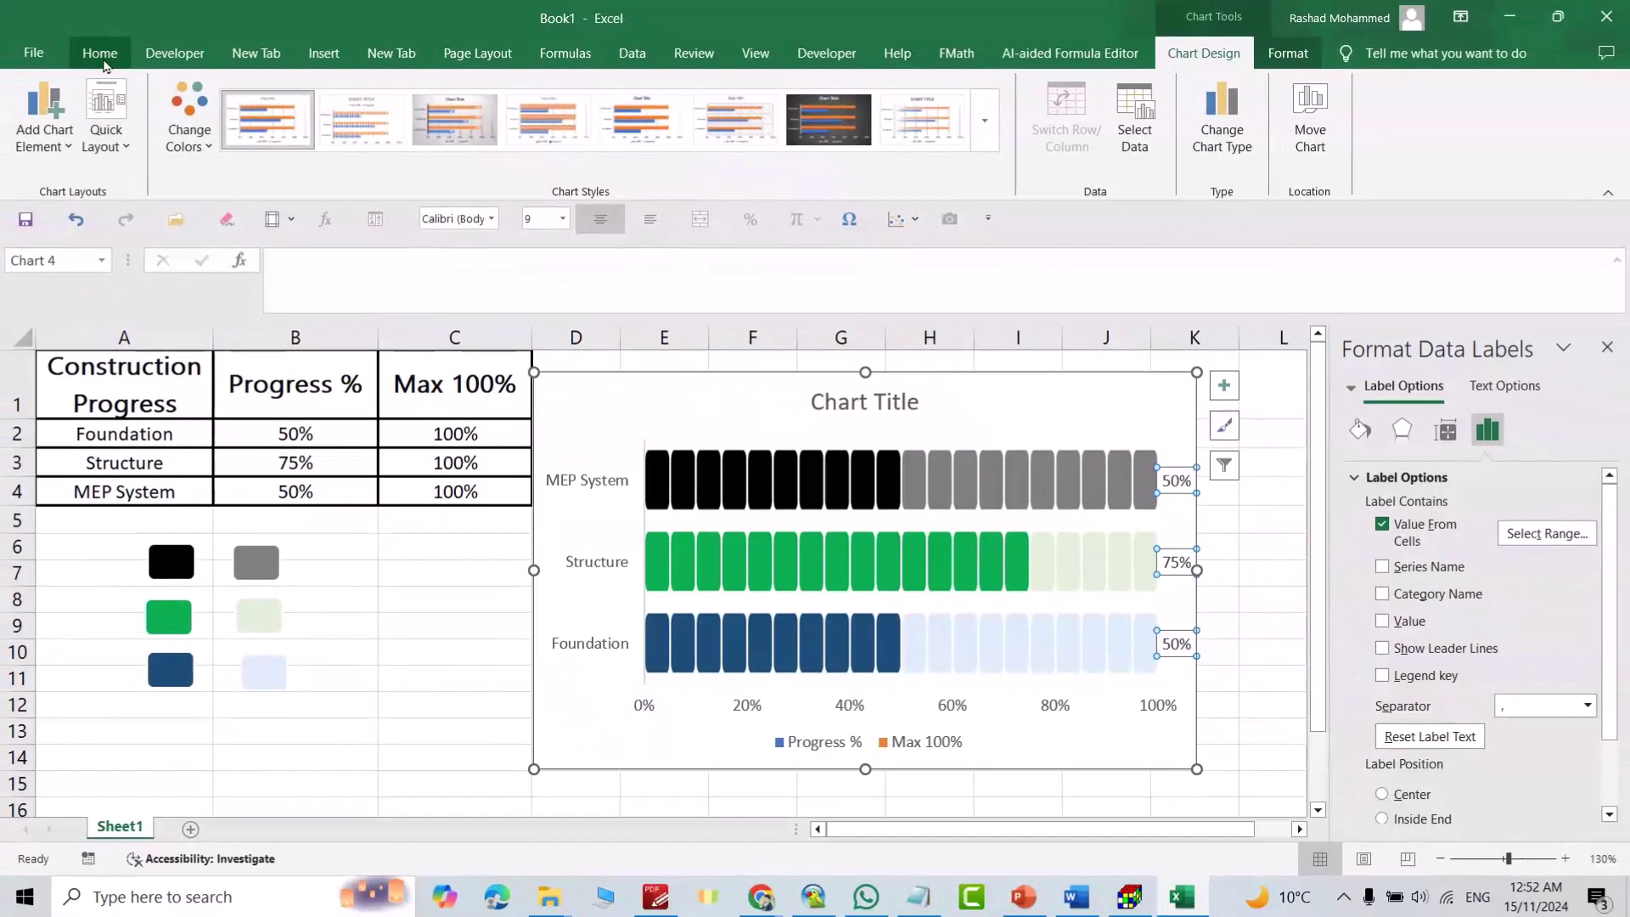
Make the percentage labels bold at size 11 and select the plot area
click(100, 52)
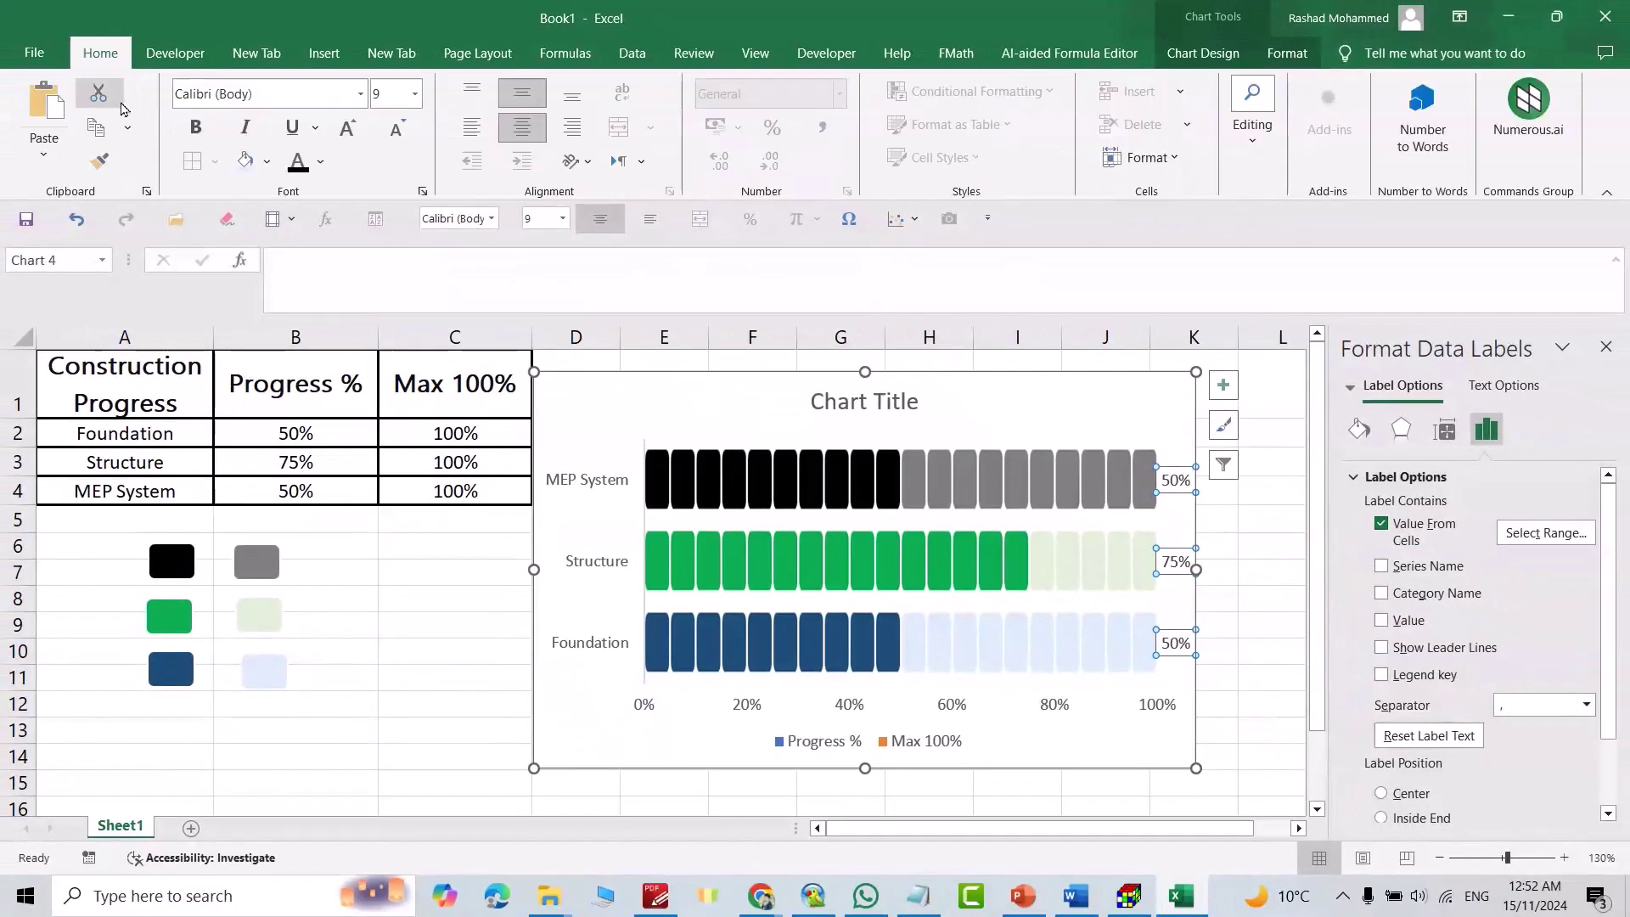
click(195, 127)
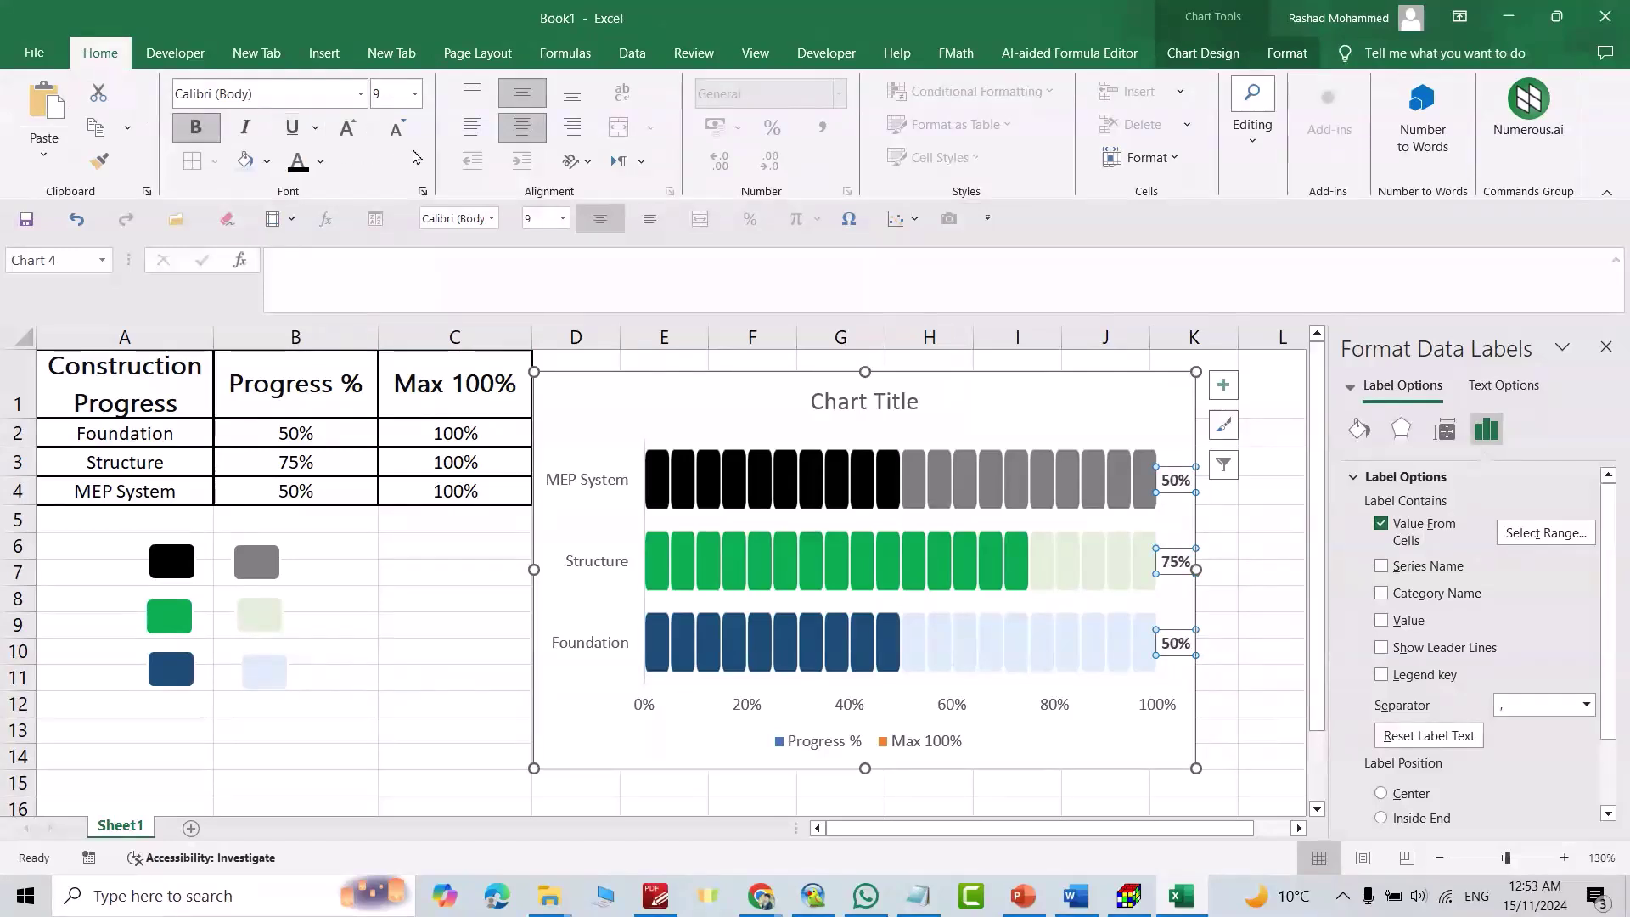
click(414, 93)
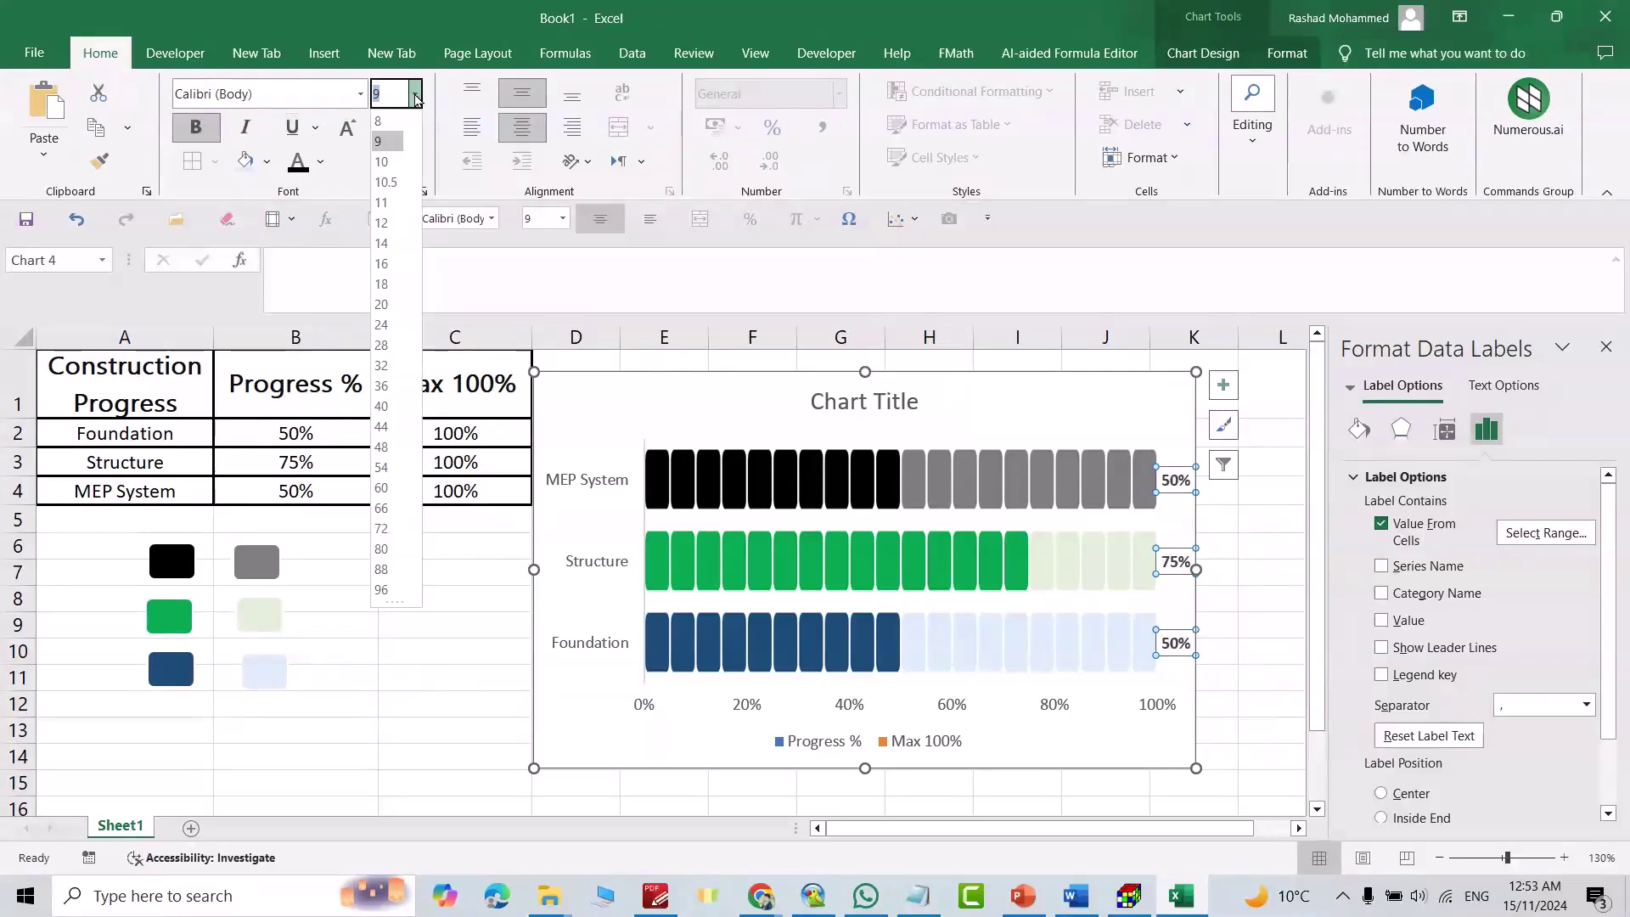
click(380, 203)
click(1112, 429)
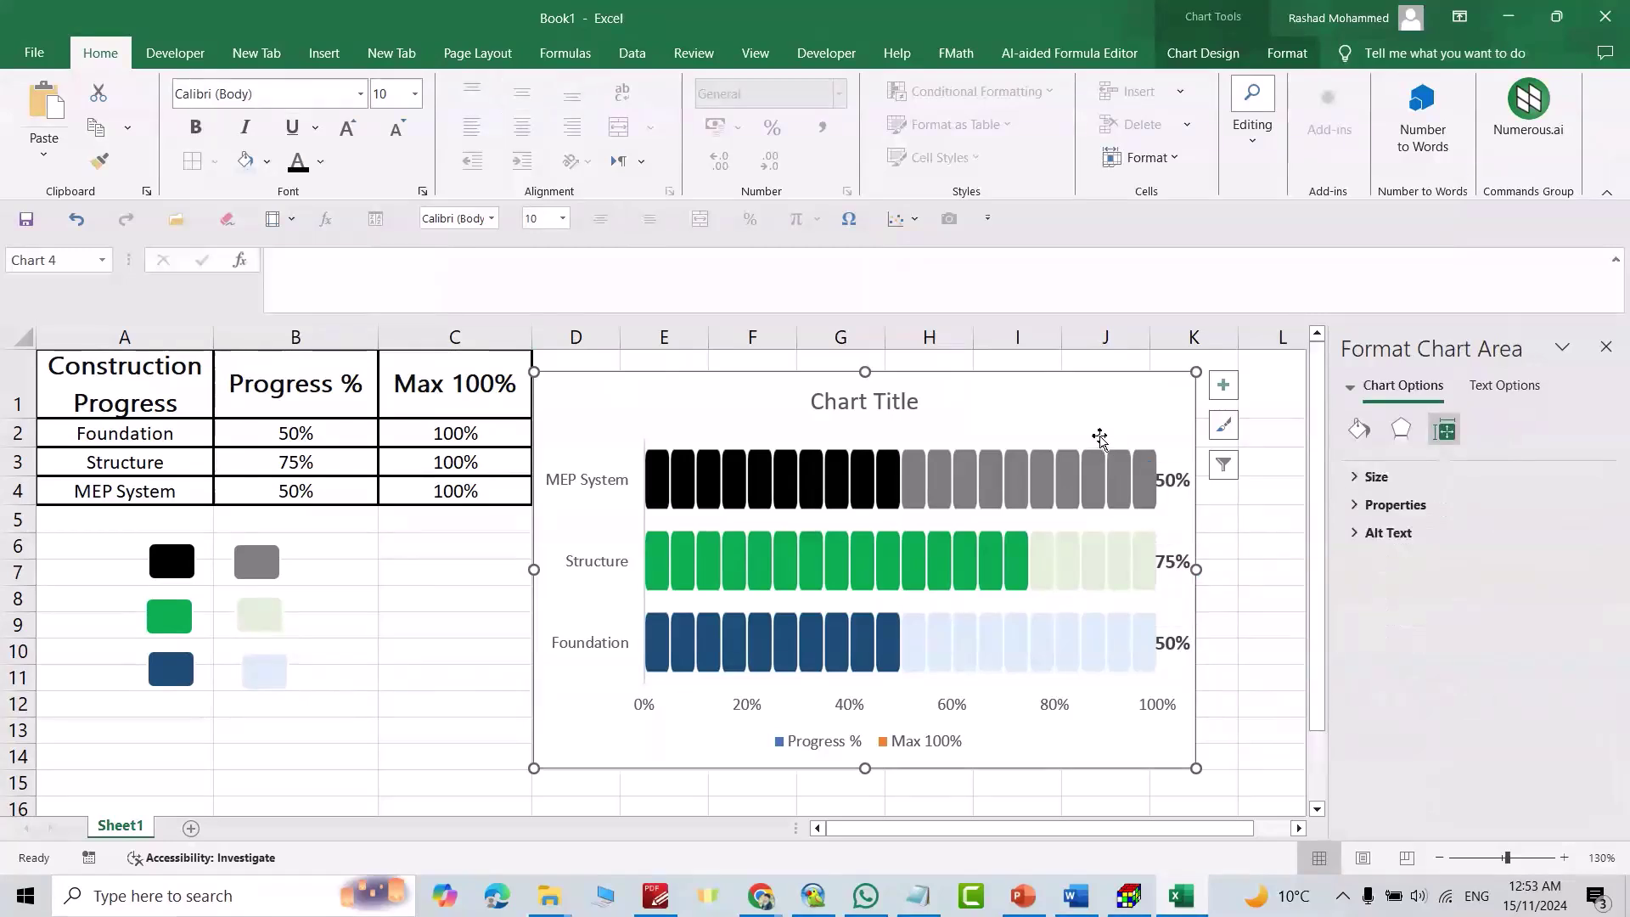
click(1052, 443)
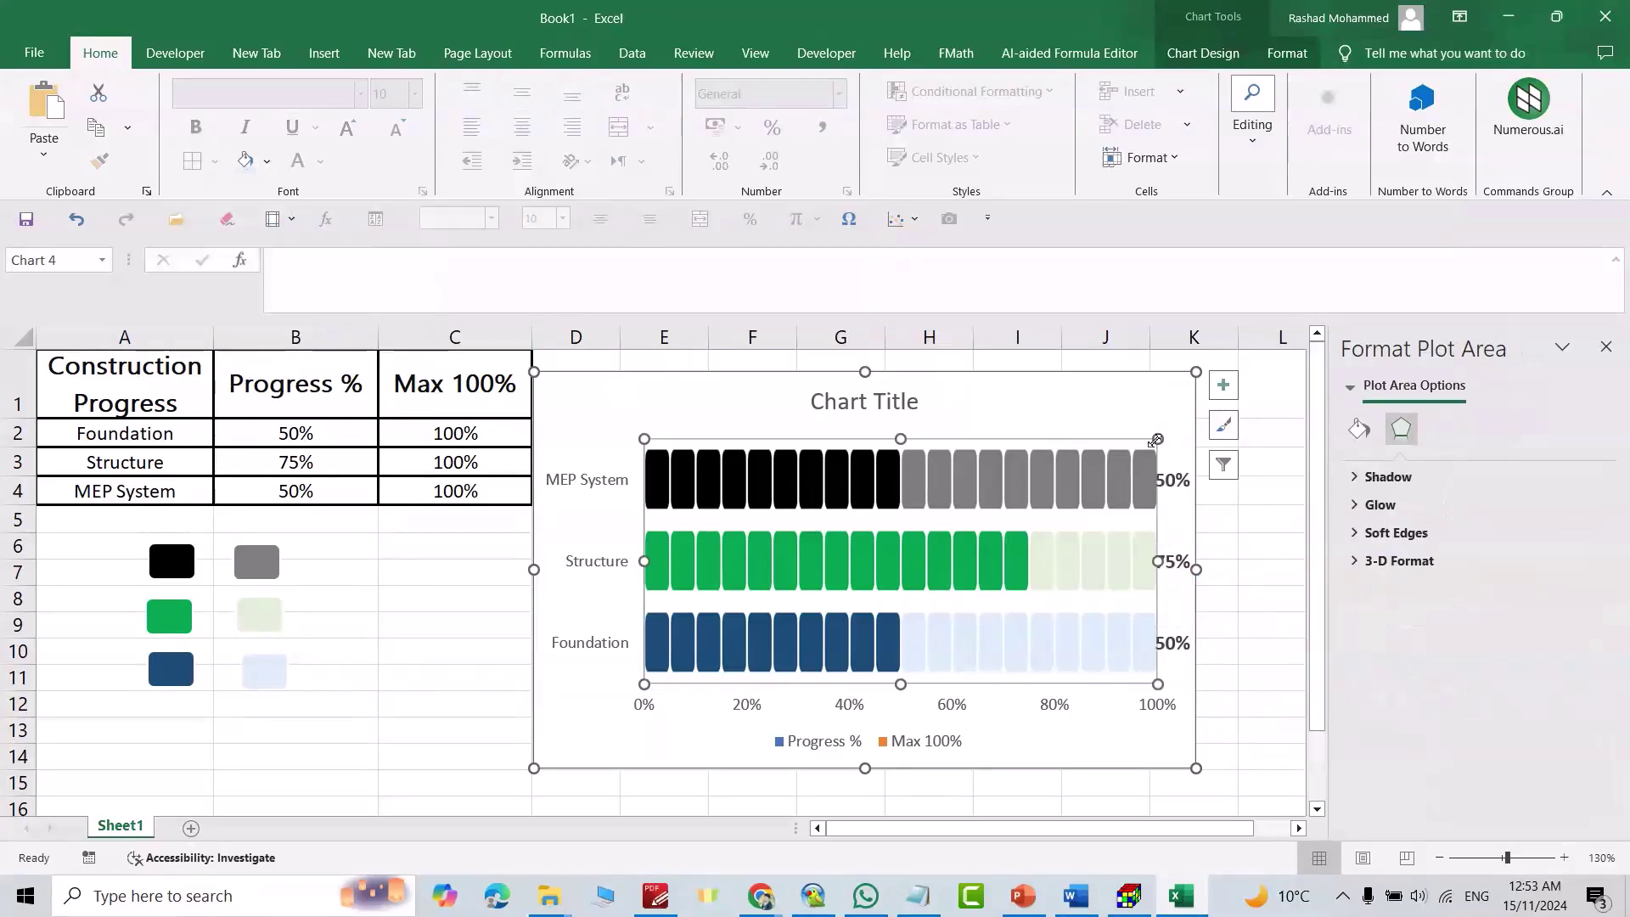
Narrow the plot area for the labels and select the MEP System label
drag(1157, 439, 1123, 443)
click(1153, 482)
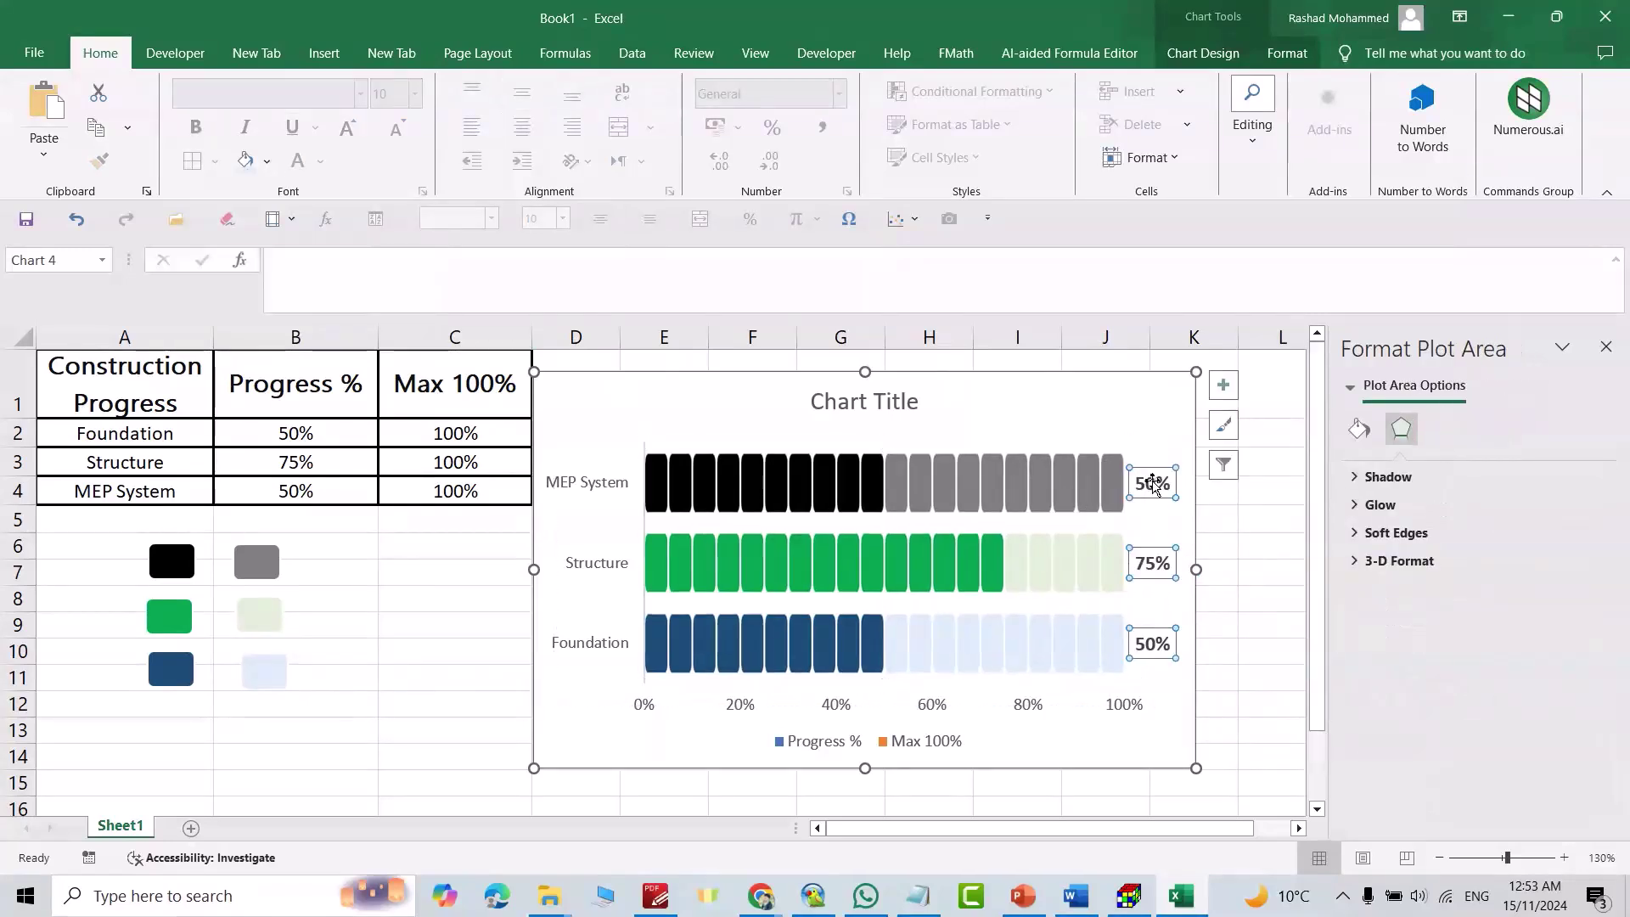
click(1153, 483)
click(1155, 484)
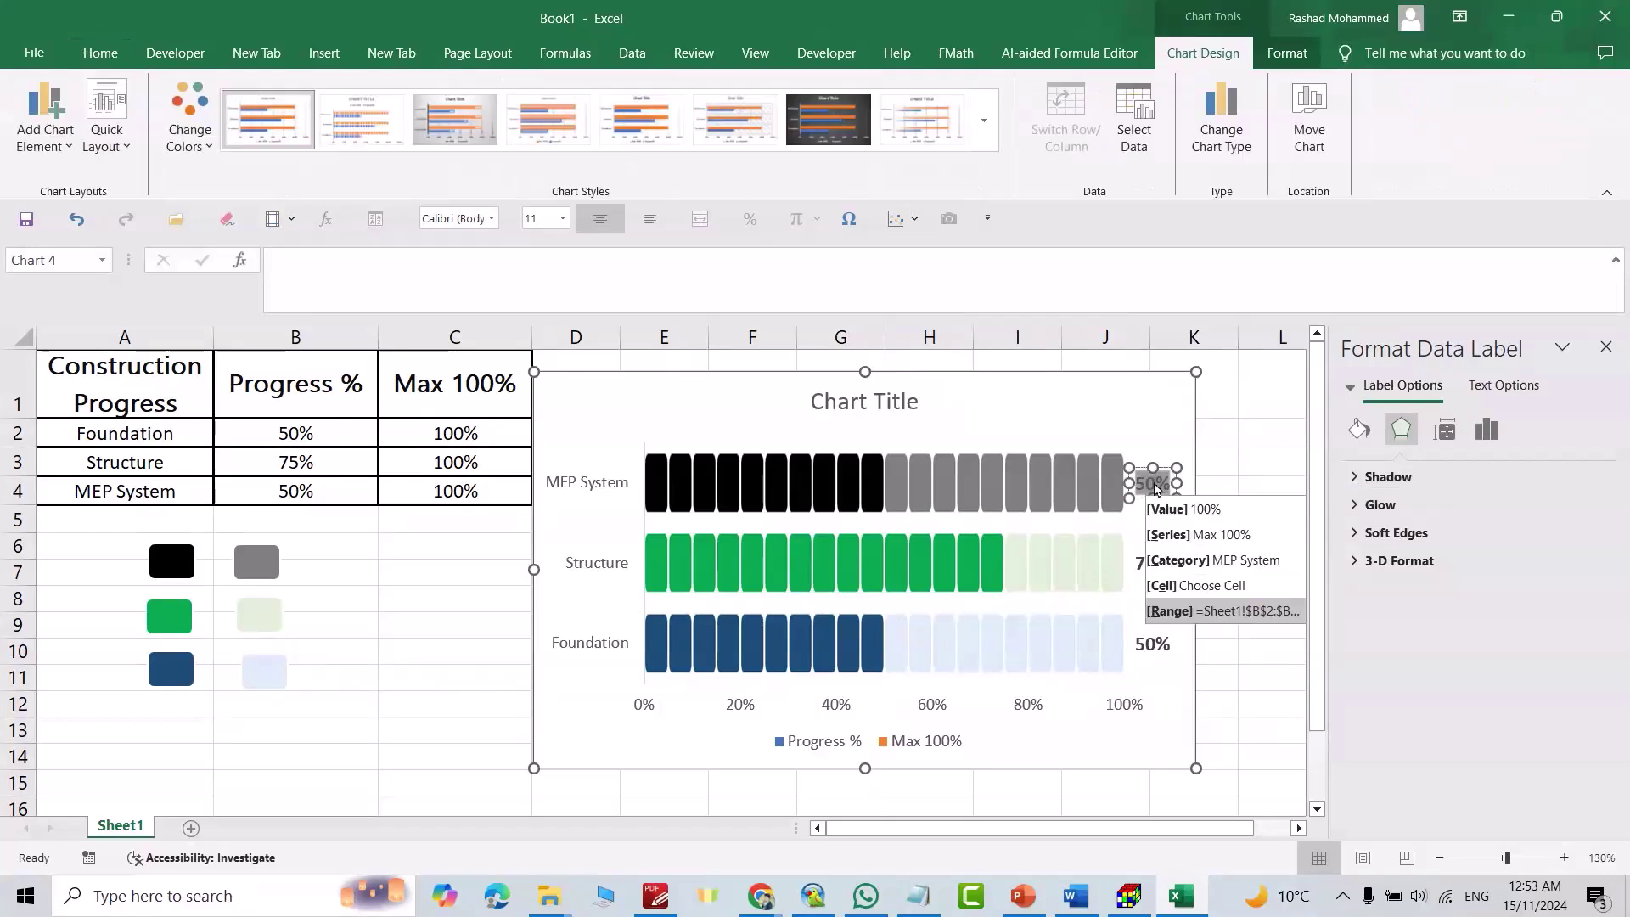
click(101, 53)
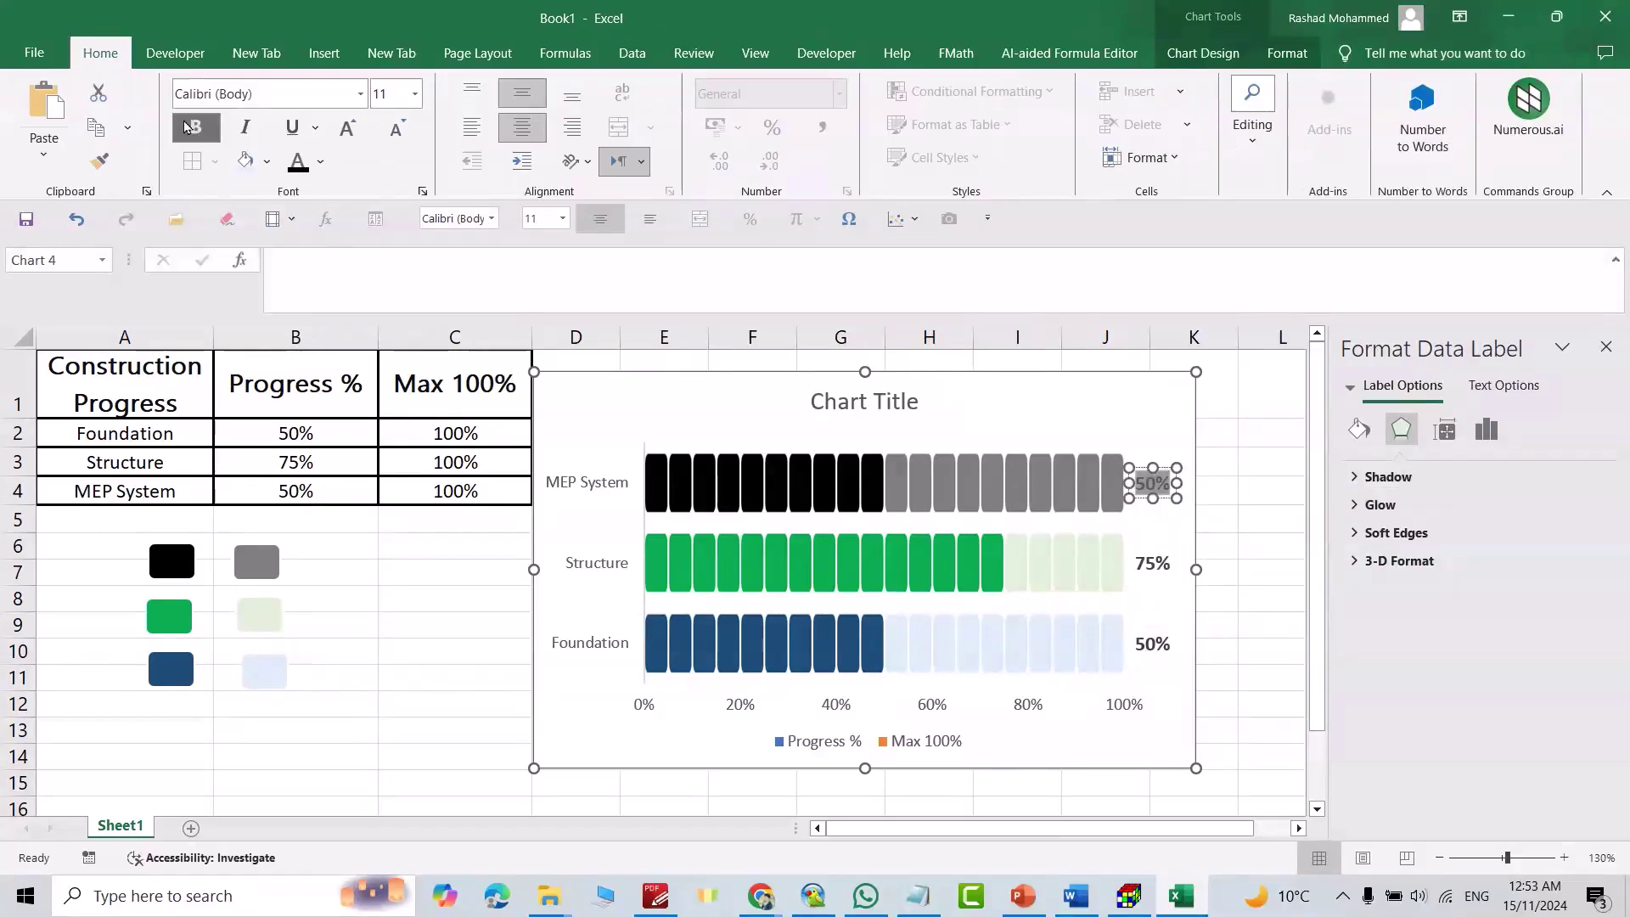
Colour the Structure 75% label green and the Foundation 50% label dark blue
click(1154, 560)
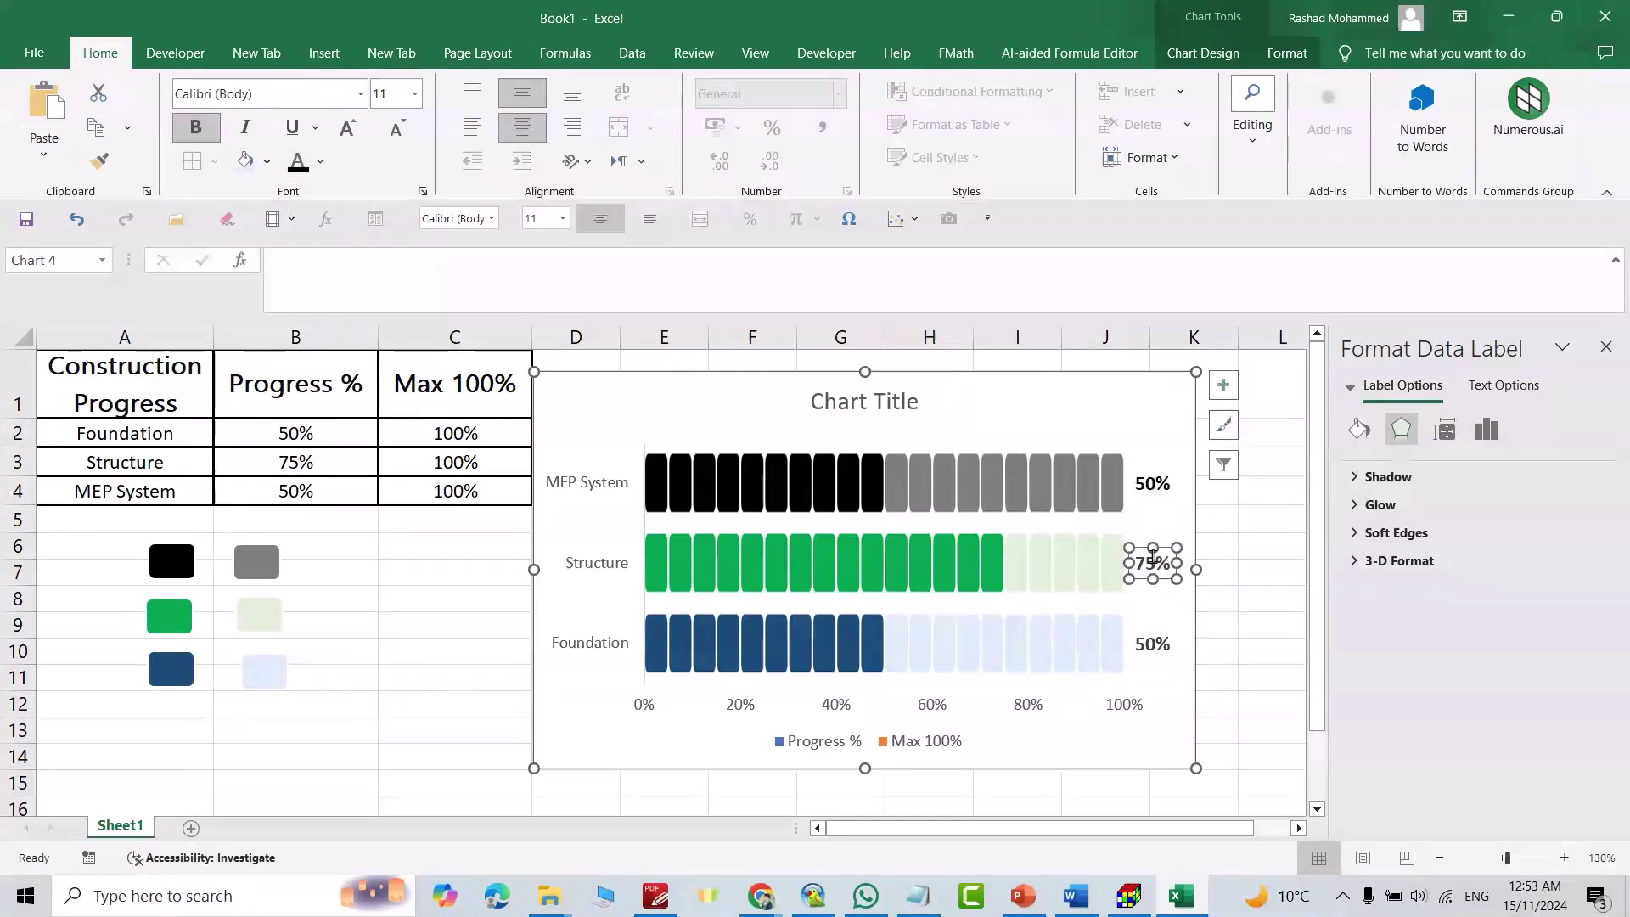
click(116, 57)
click(321, 167)
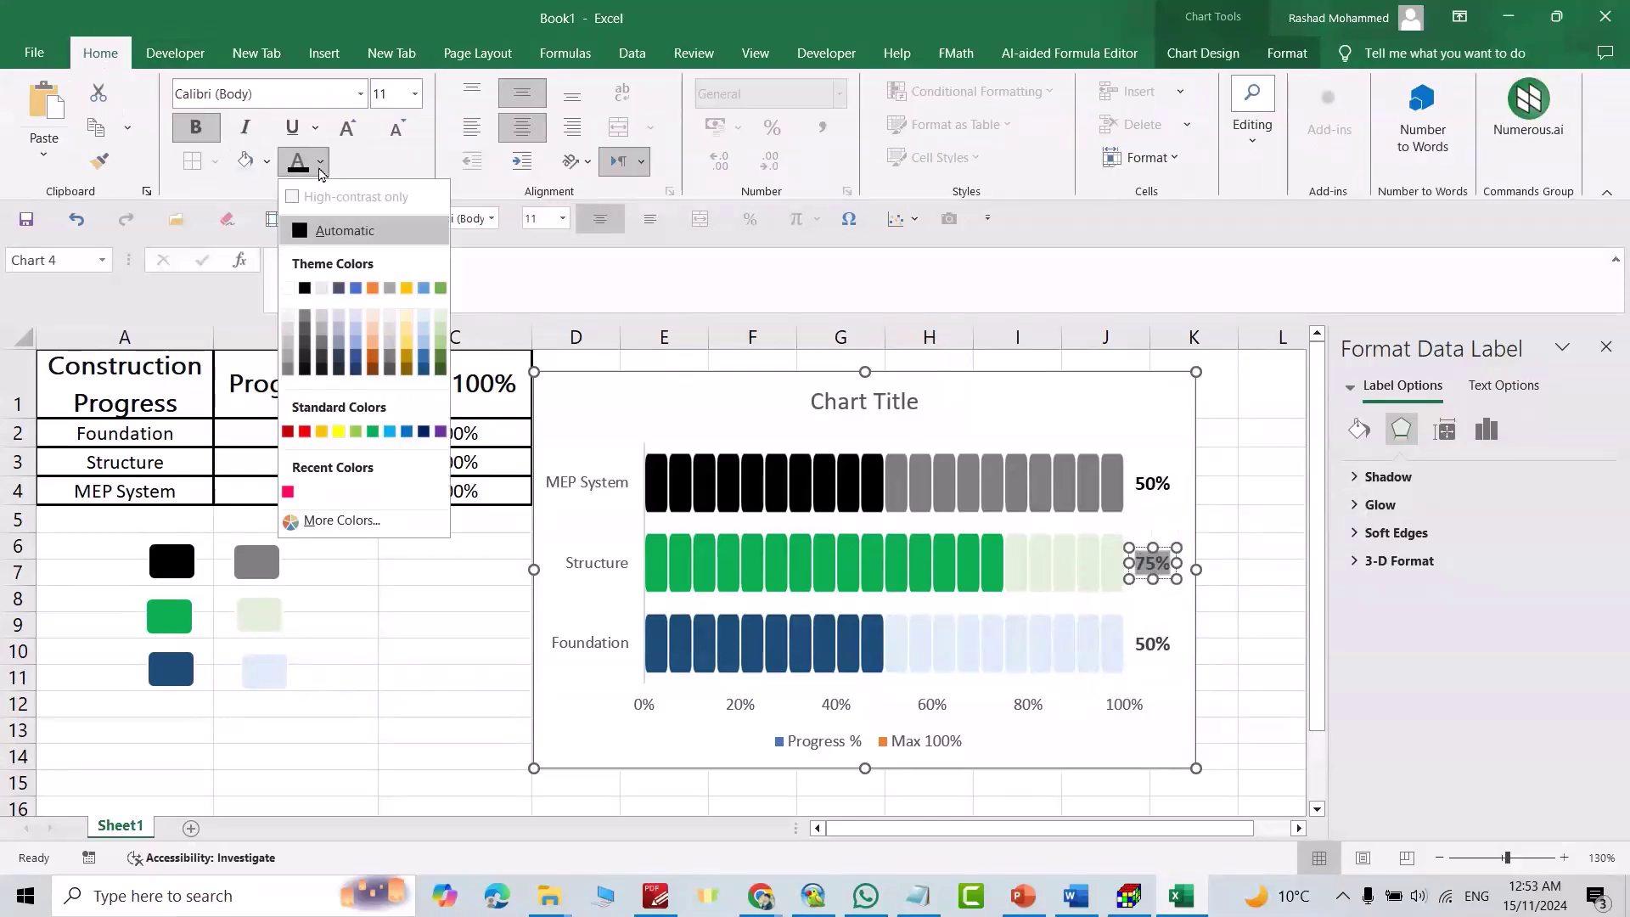
click(373, 431)
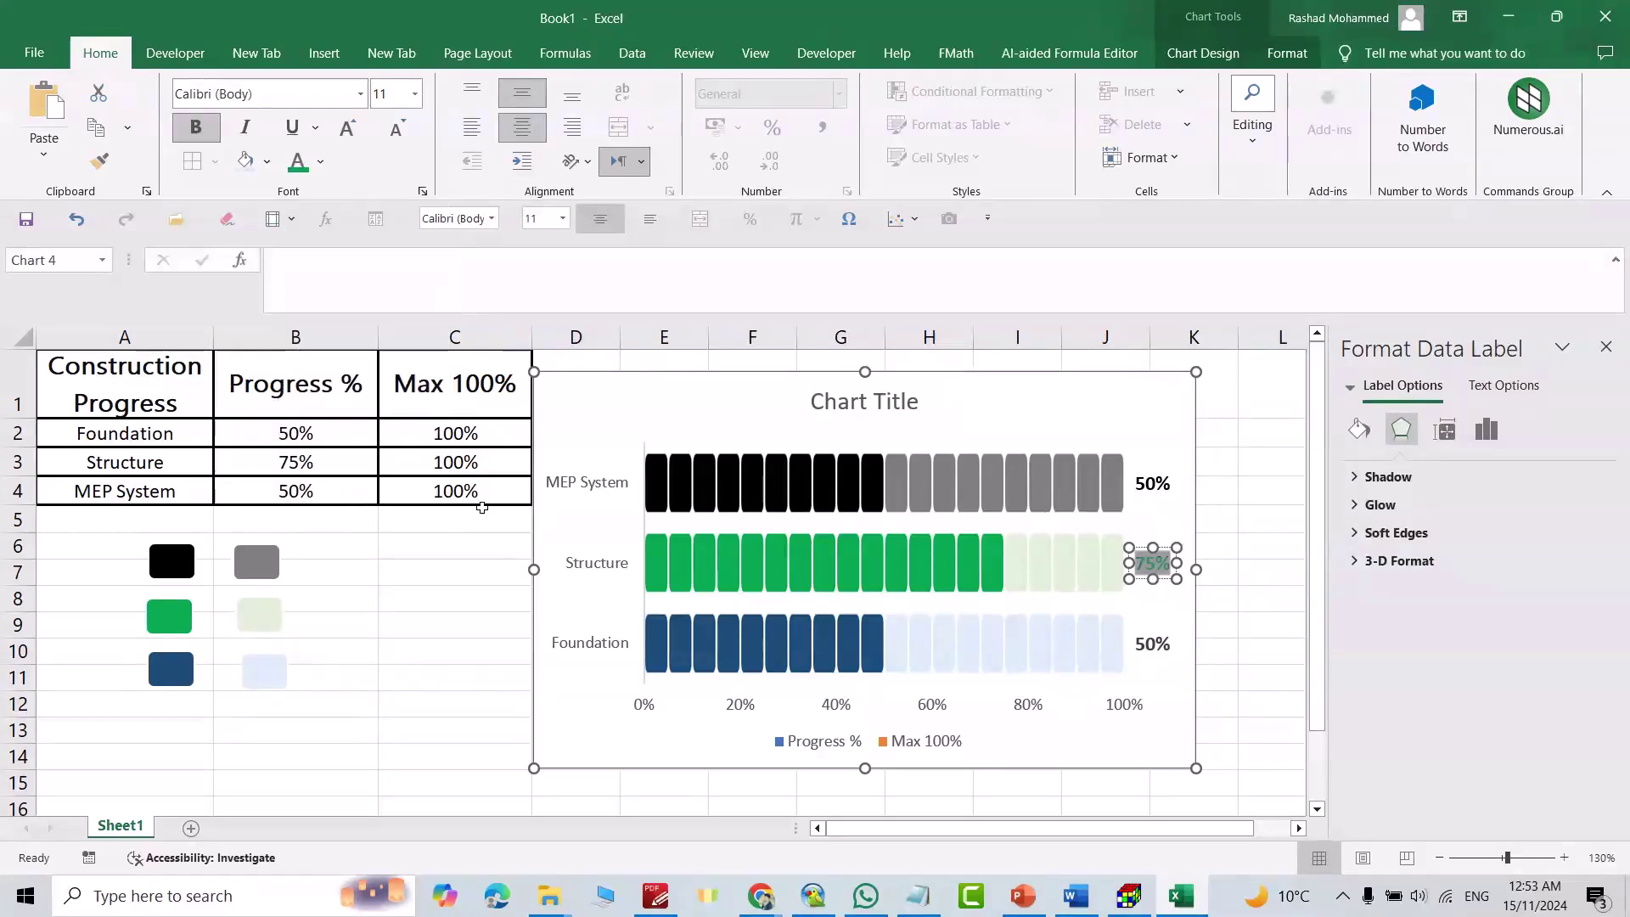
click(1151, 647)
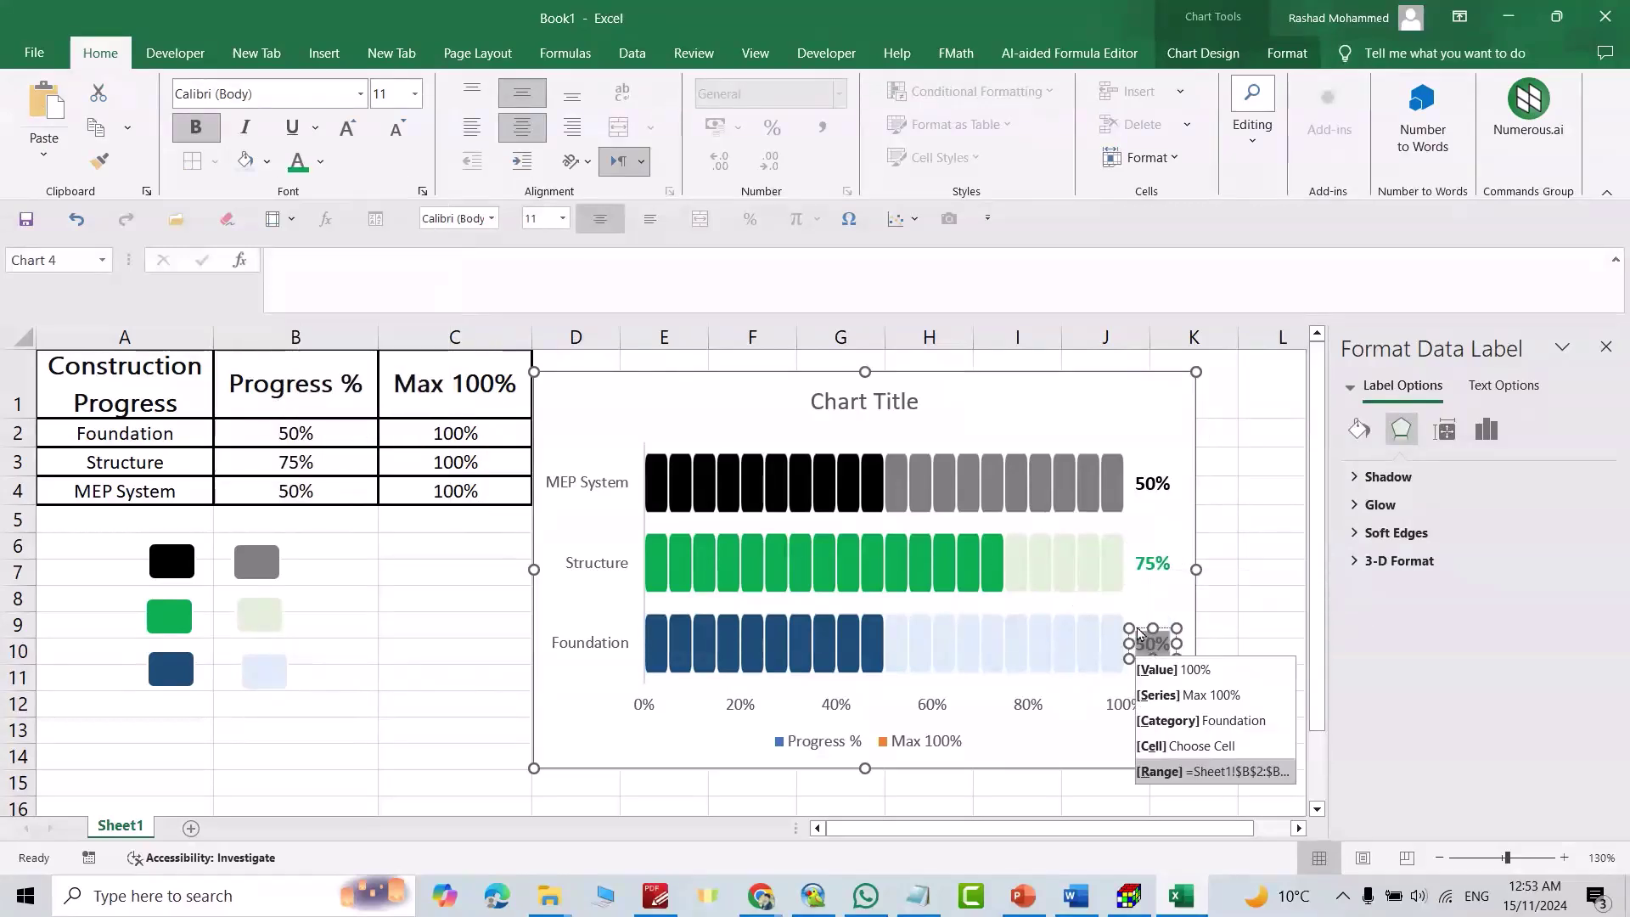
click(321, 161)
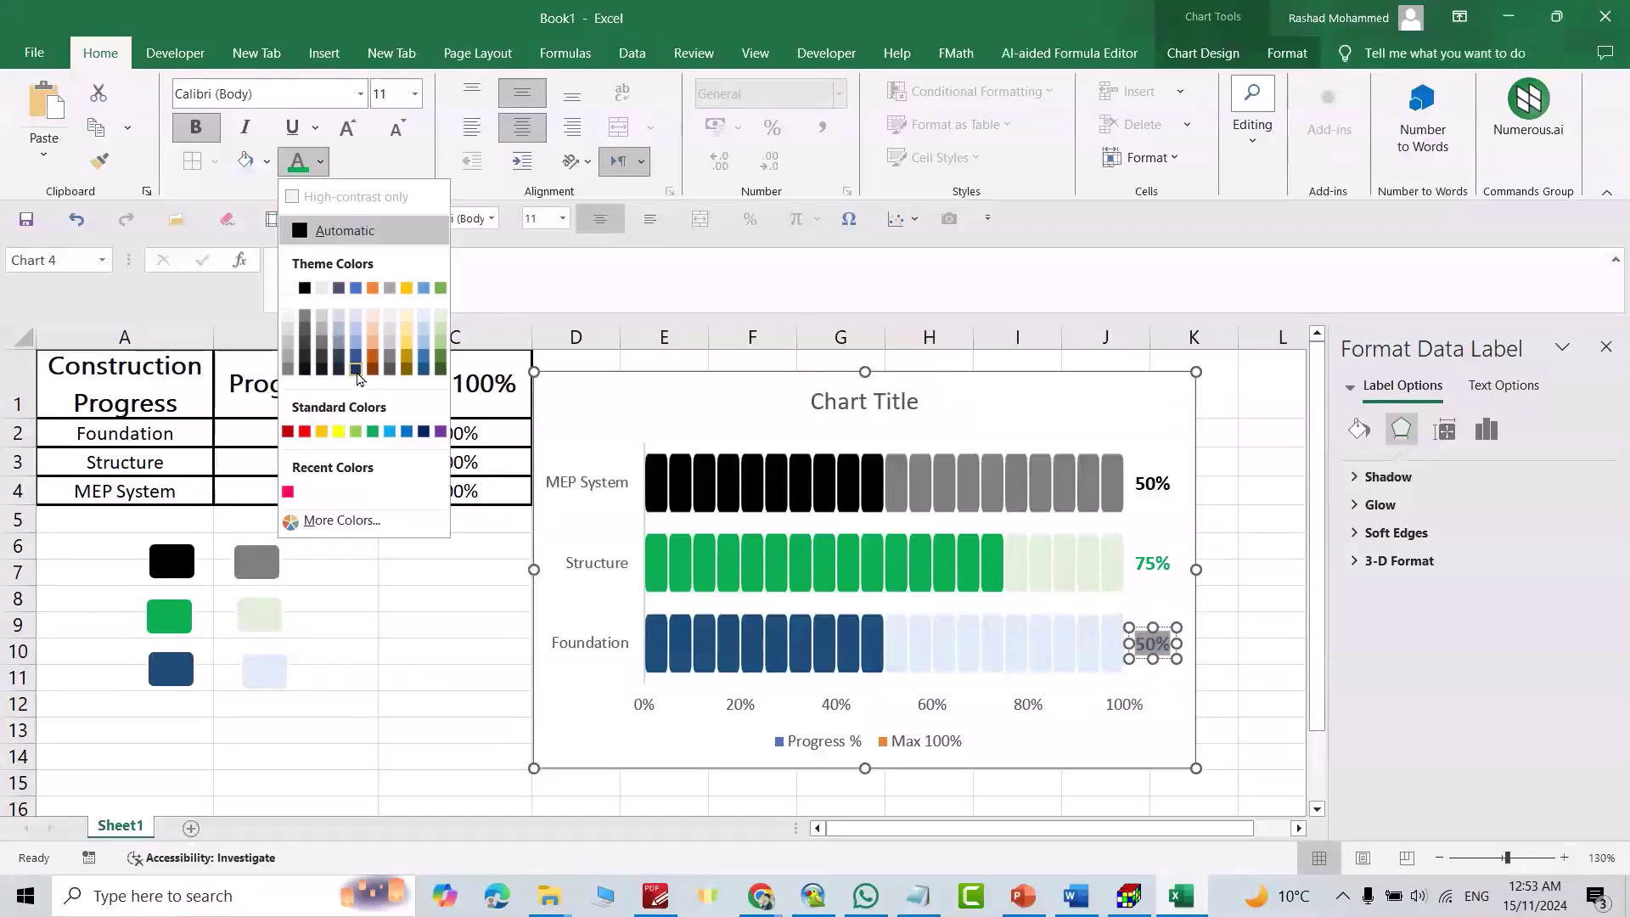
click(423, 432)
Replace the chart title text with 'Construction Progress'
click(865, 402)
text(Construction Progress)
click(755, 405)
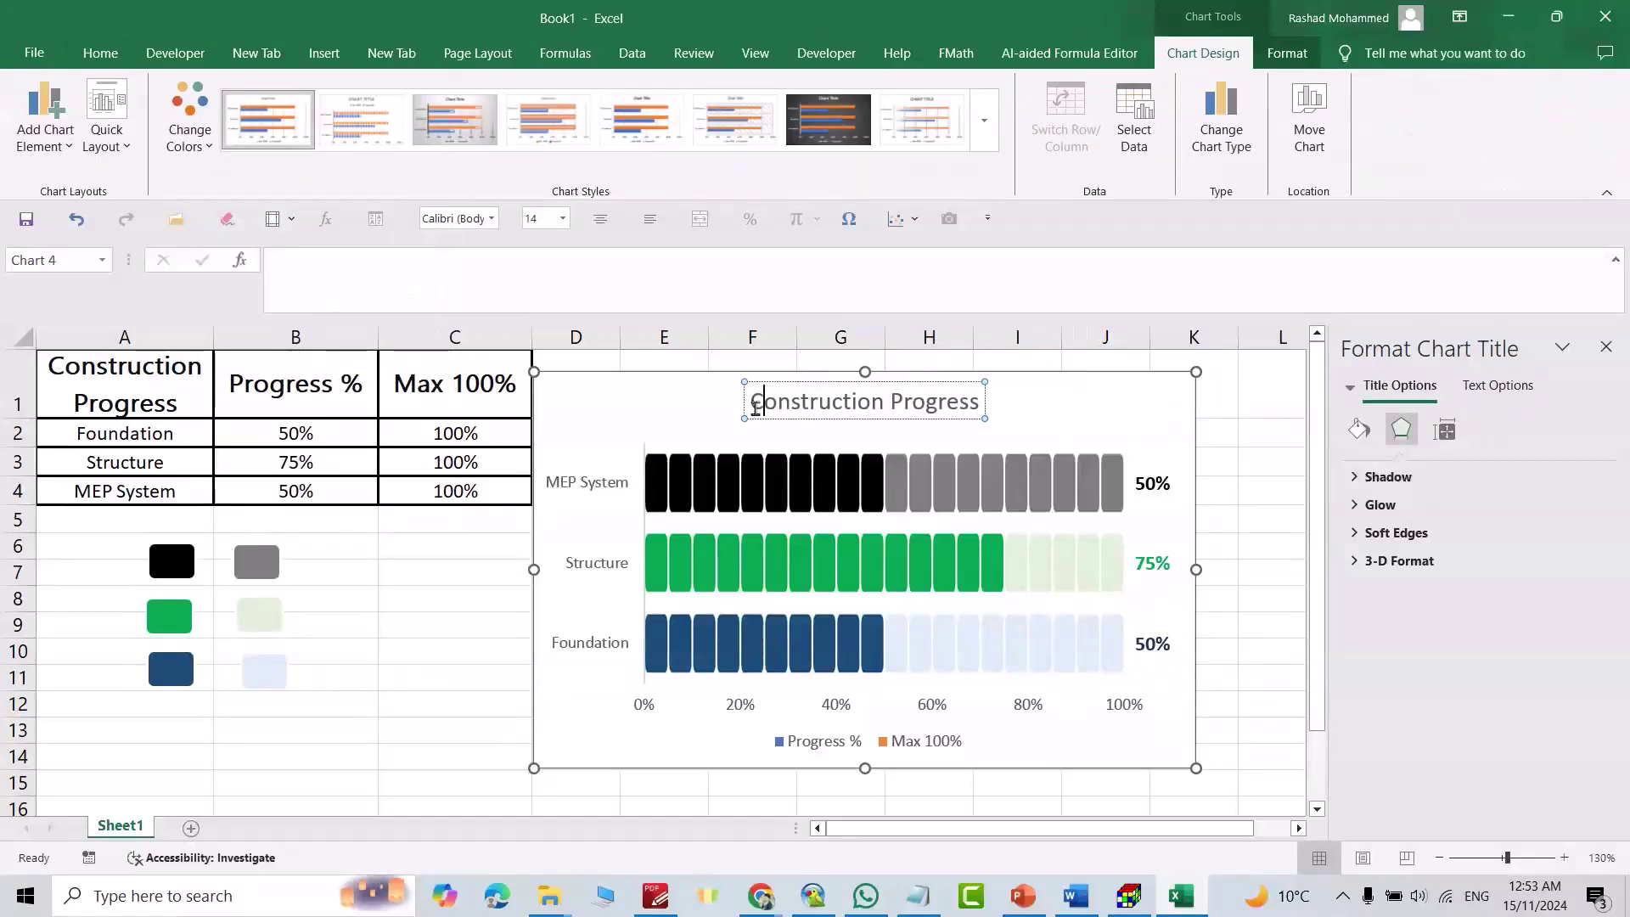
click(831, 416)
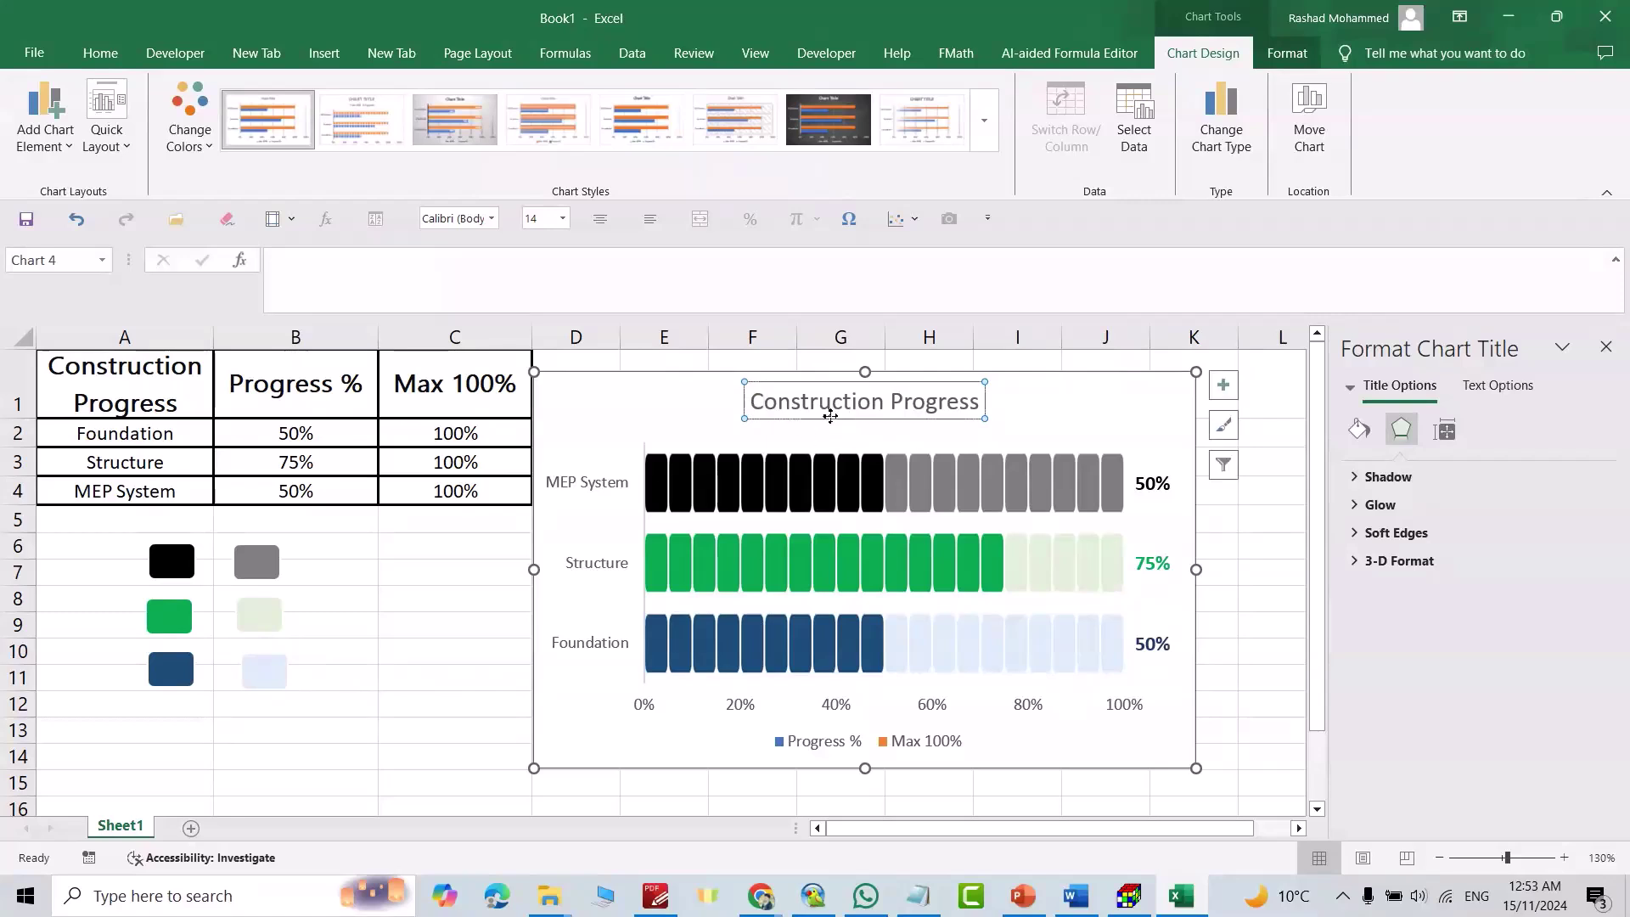
Format the title black and bold, keeping font size 14, then reselect the chart
click(99, 52)
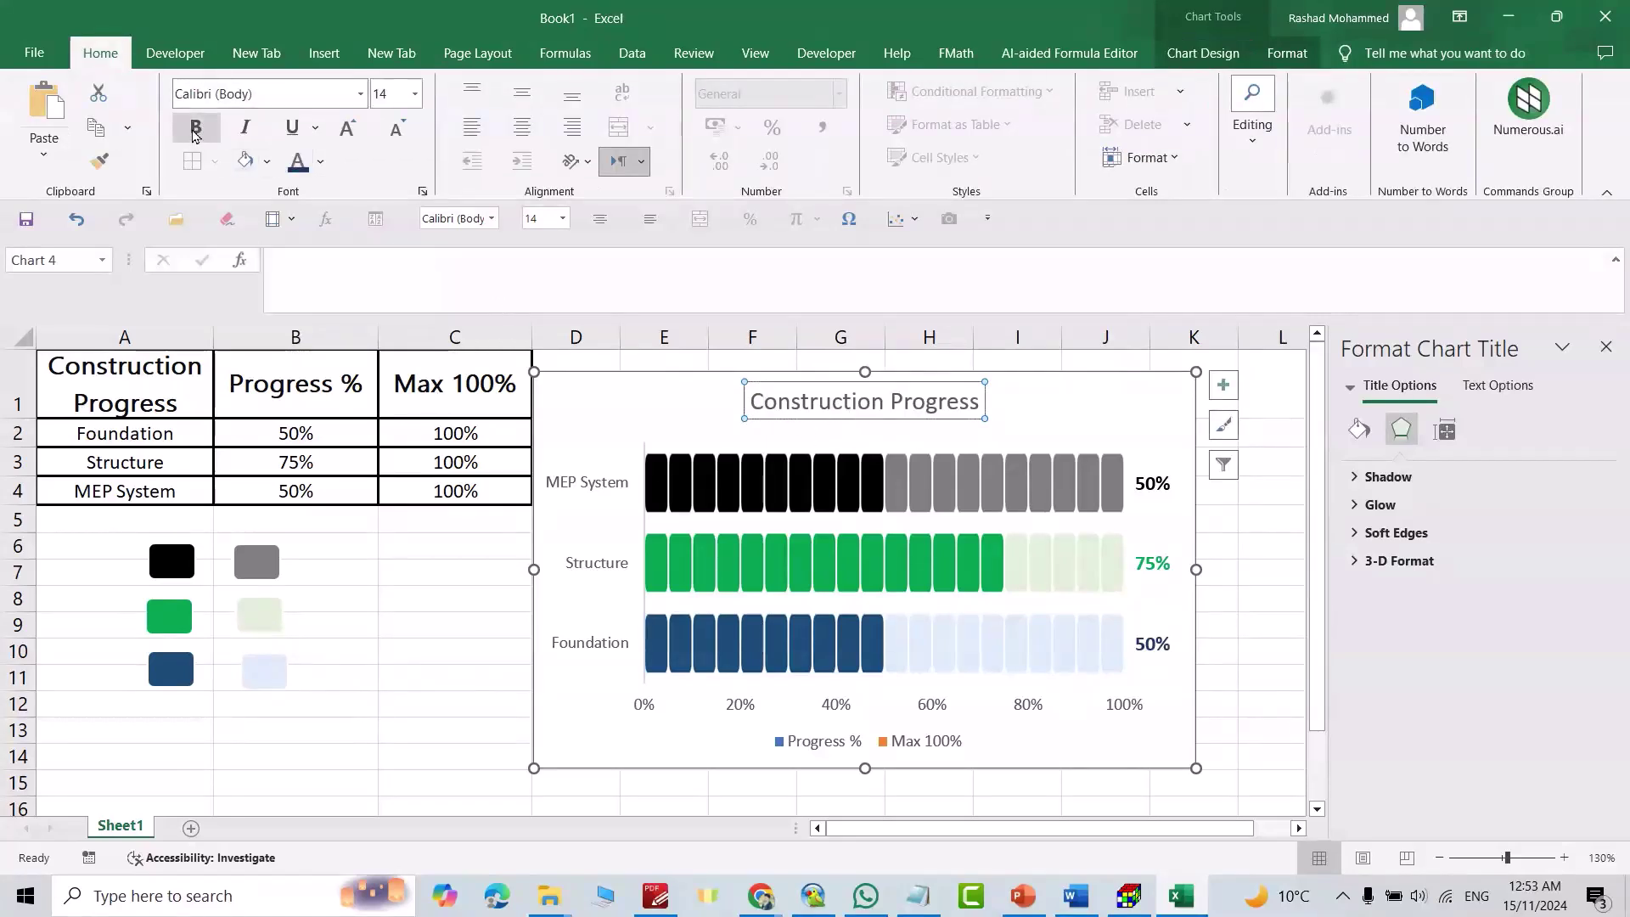
click(324, 170)
click(307, 288)
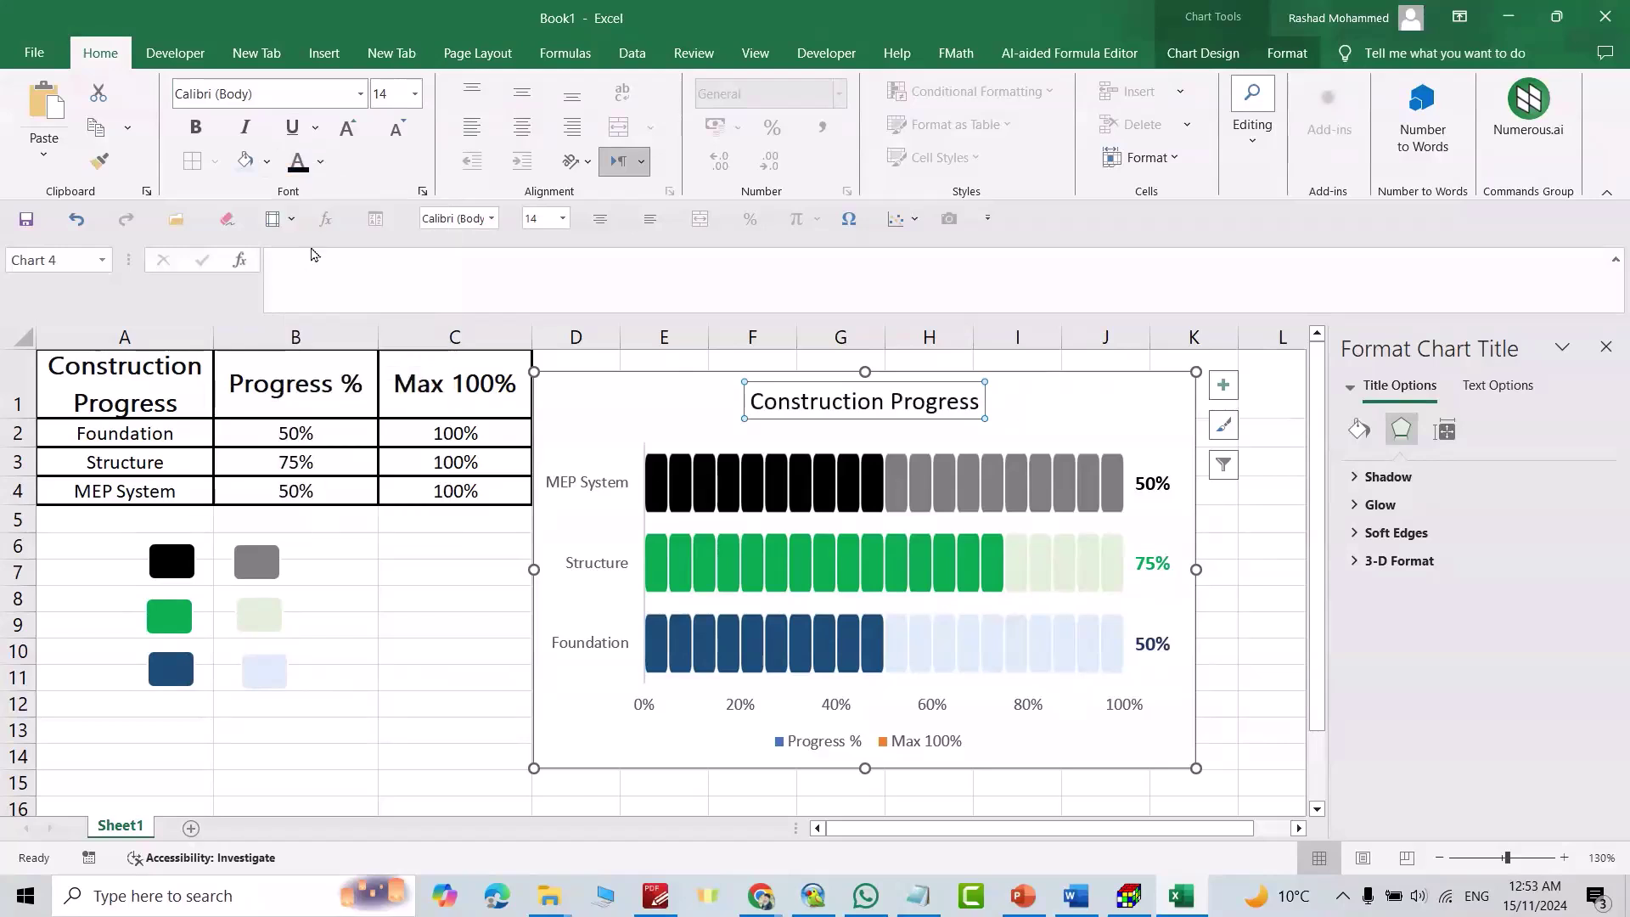
click(191, 138)
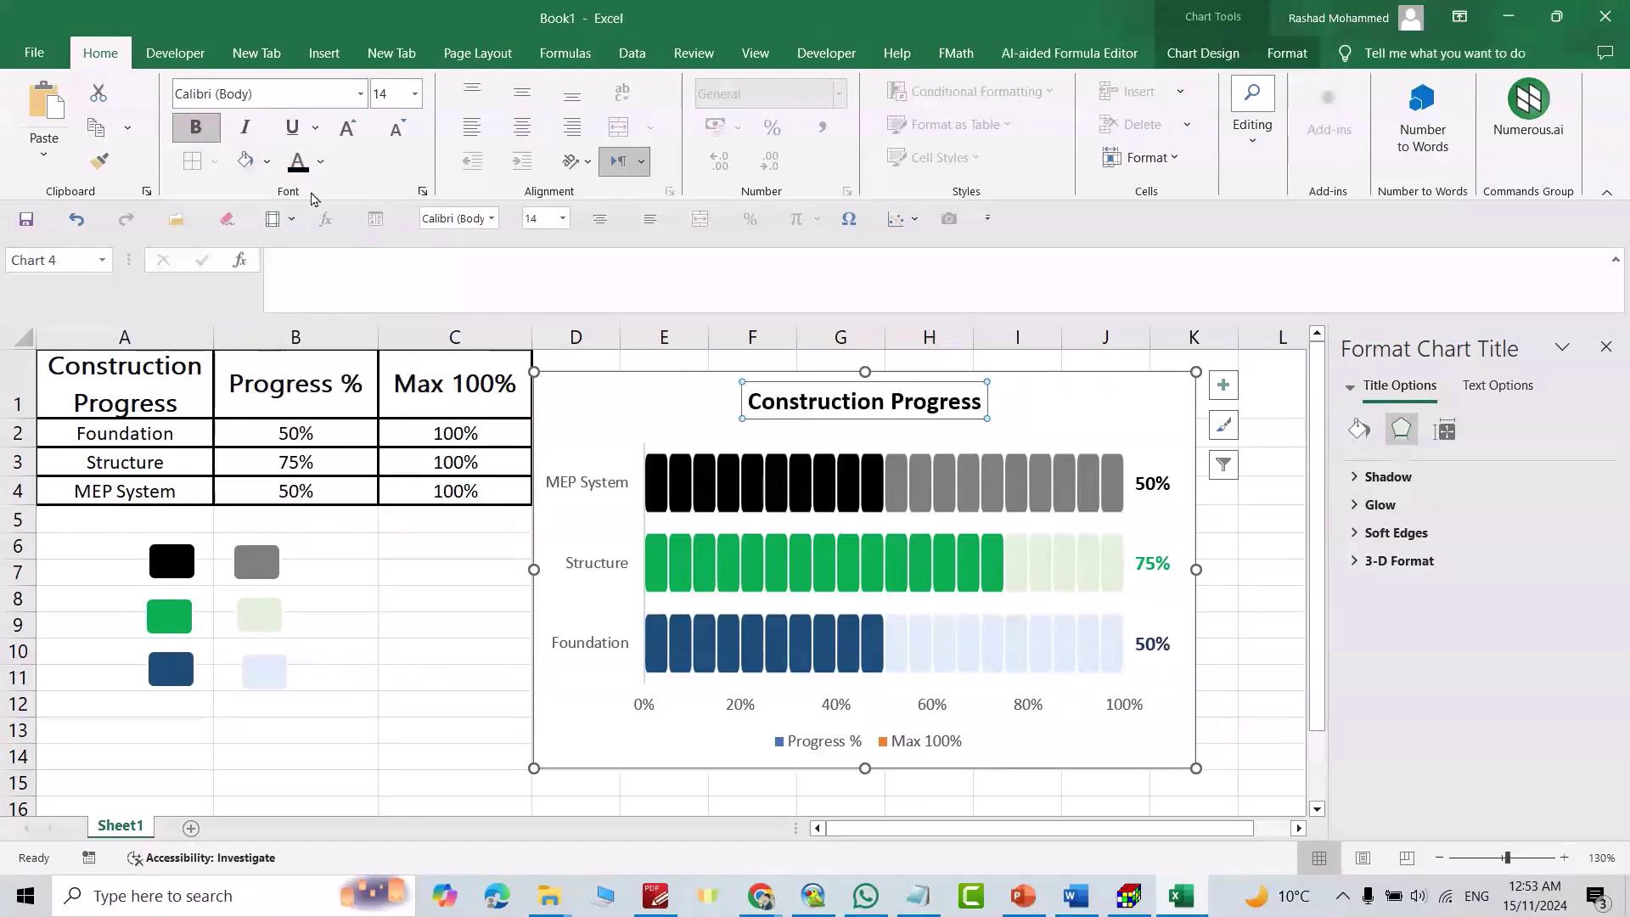
click(413, 96)
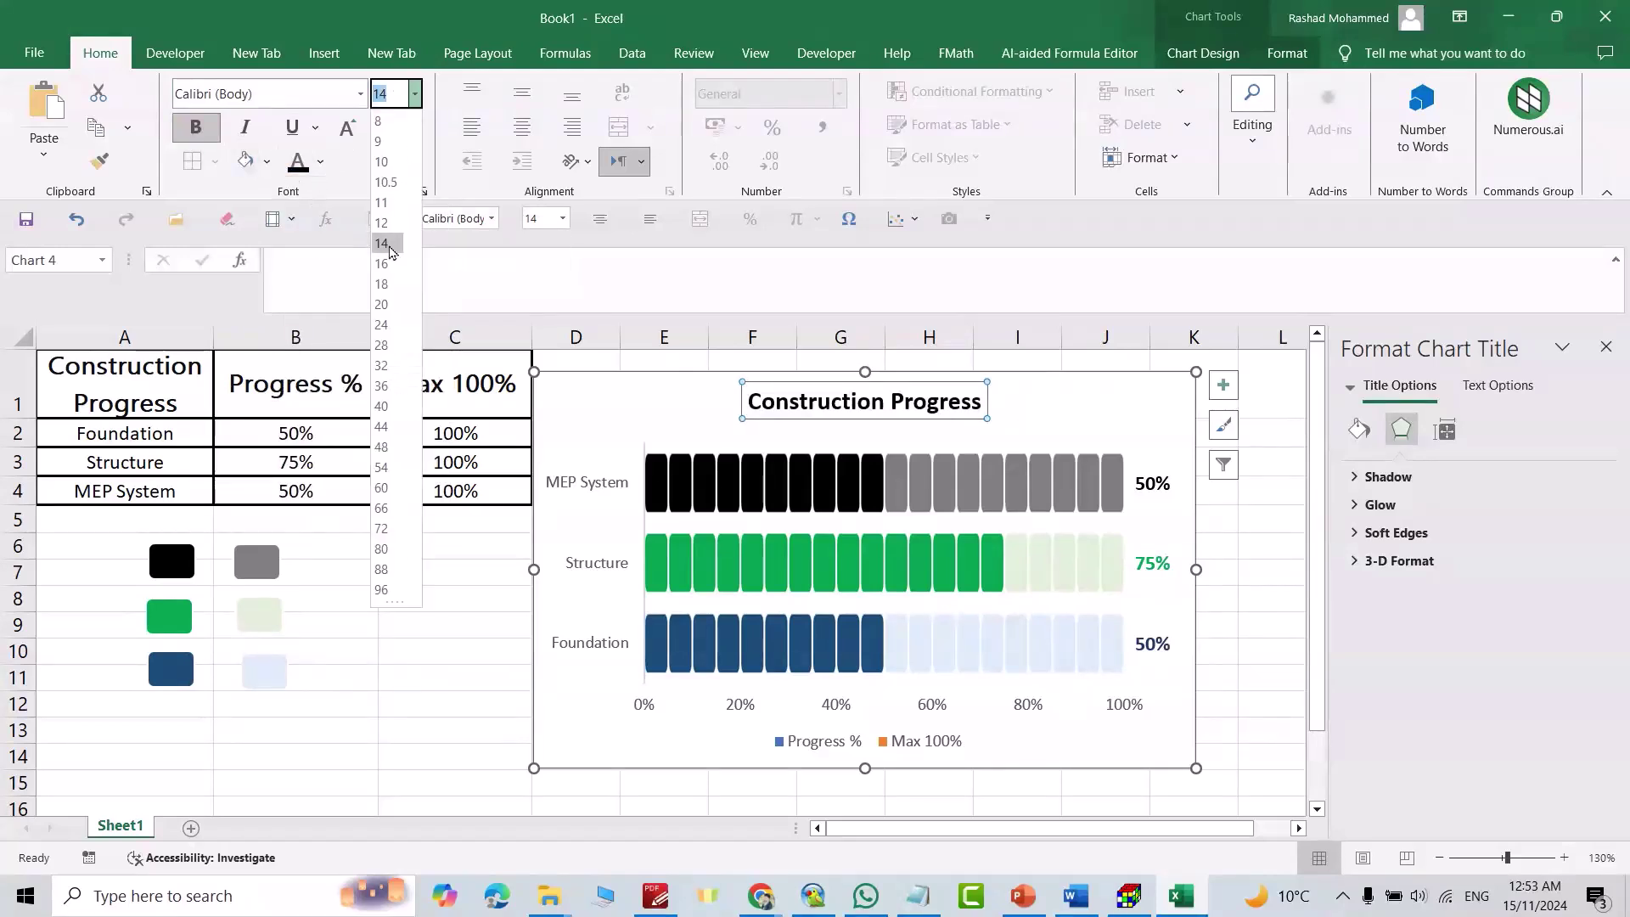
click(388, 243)
click(606, 462)
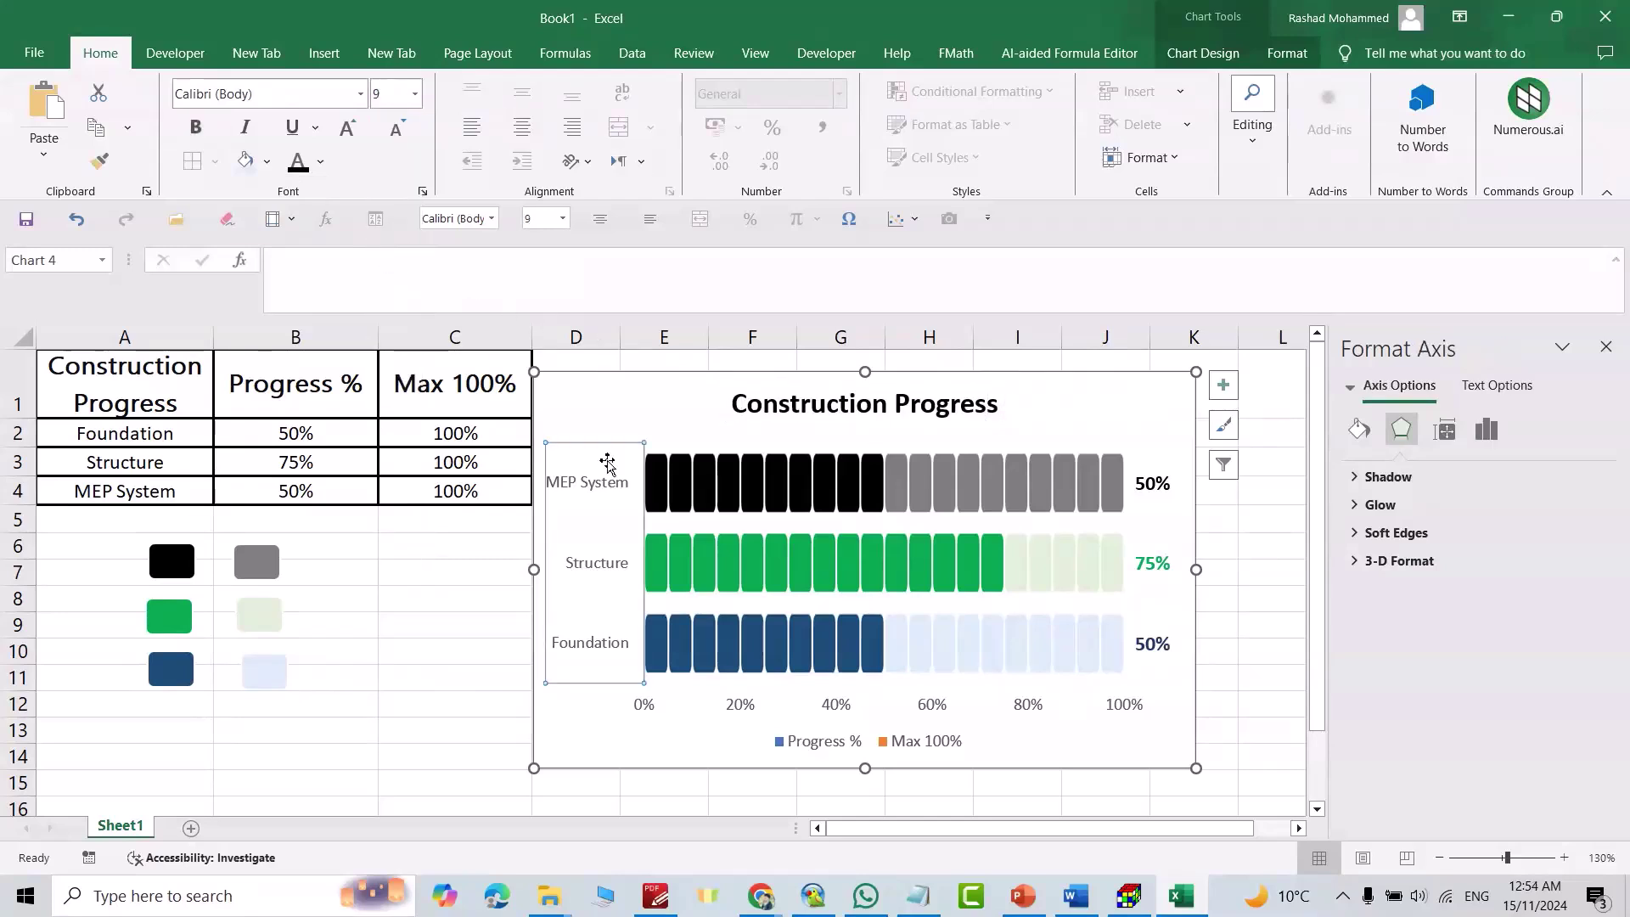
click(1153, 375)
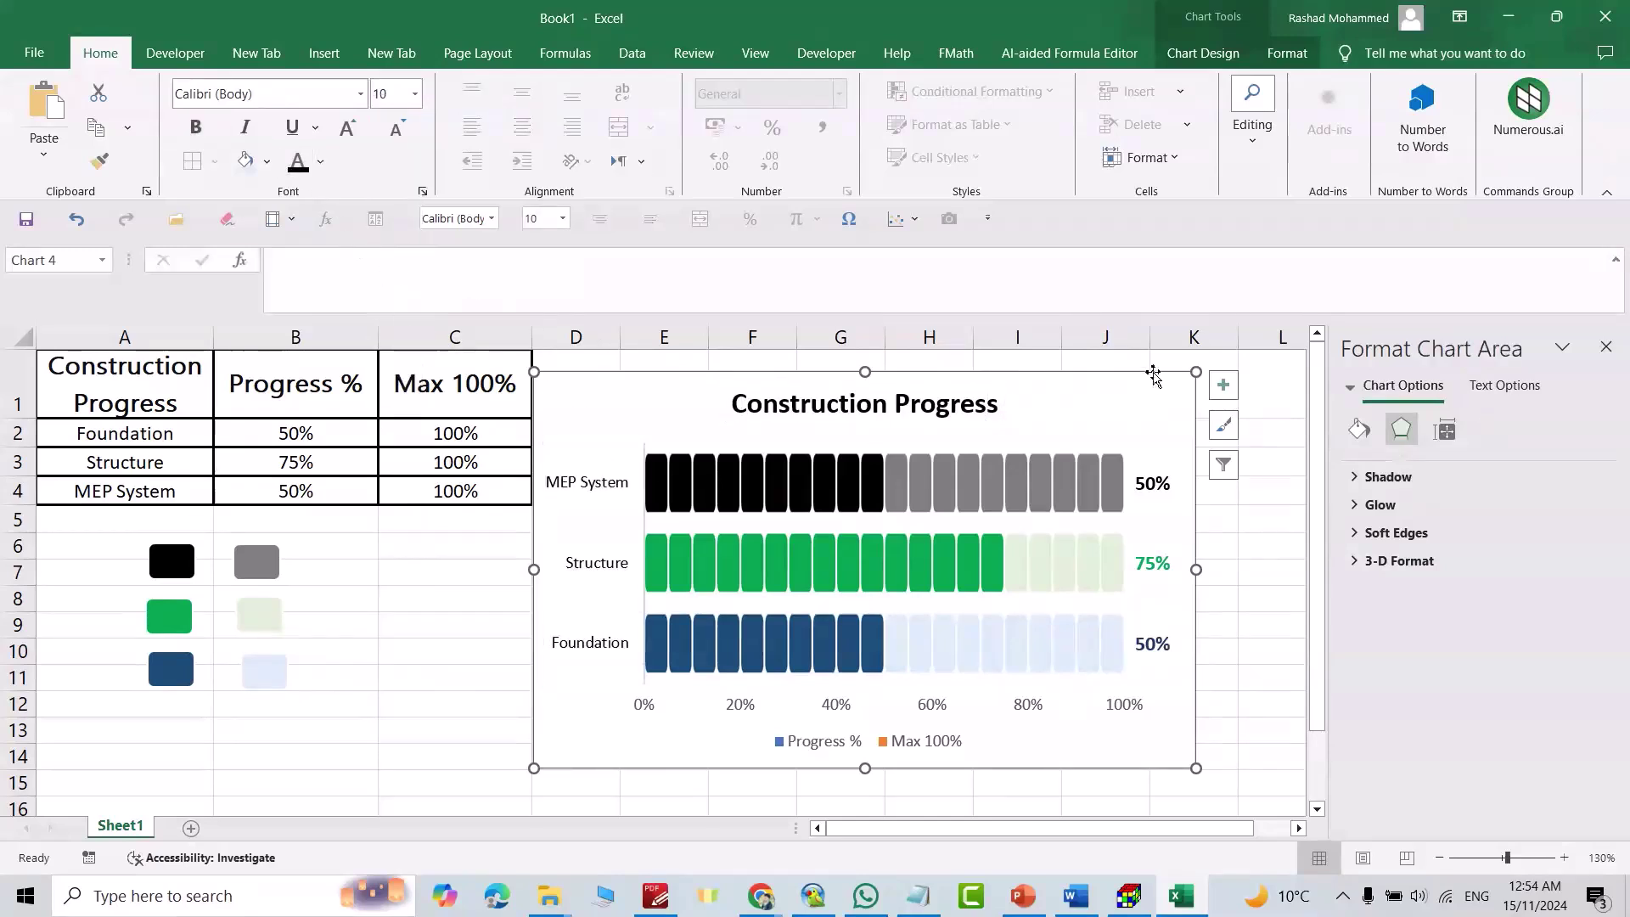
Nudge the chart and give its outline rounded corners in Format Chart Area
drag(1148, 374, 1180, 382)
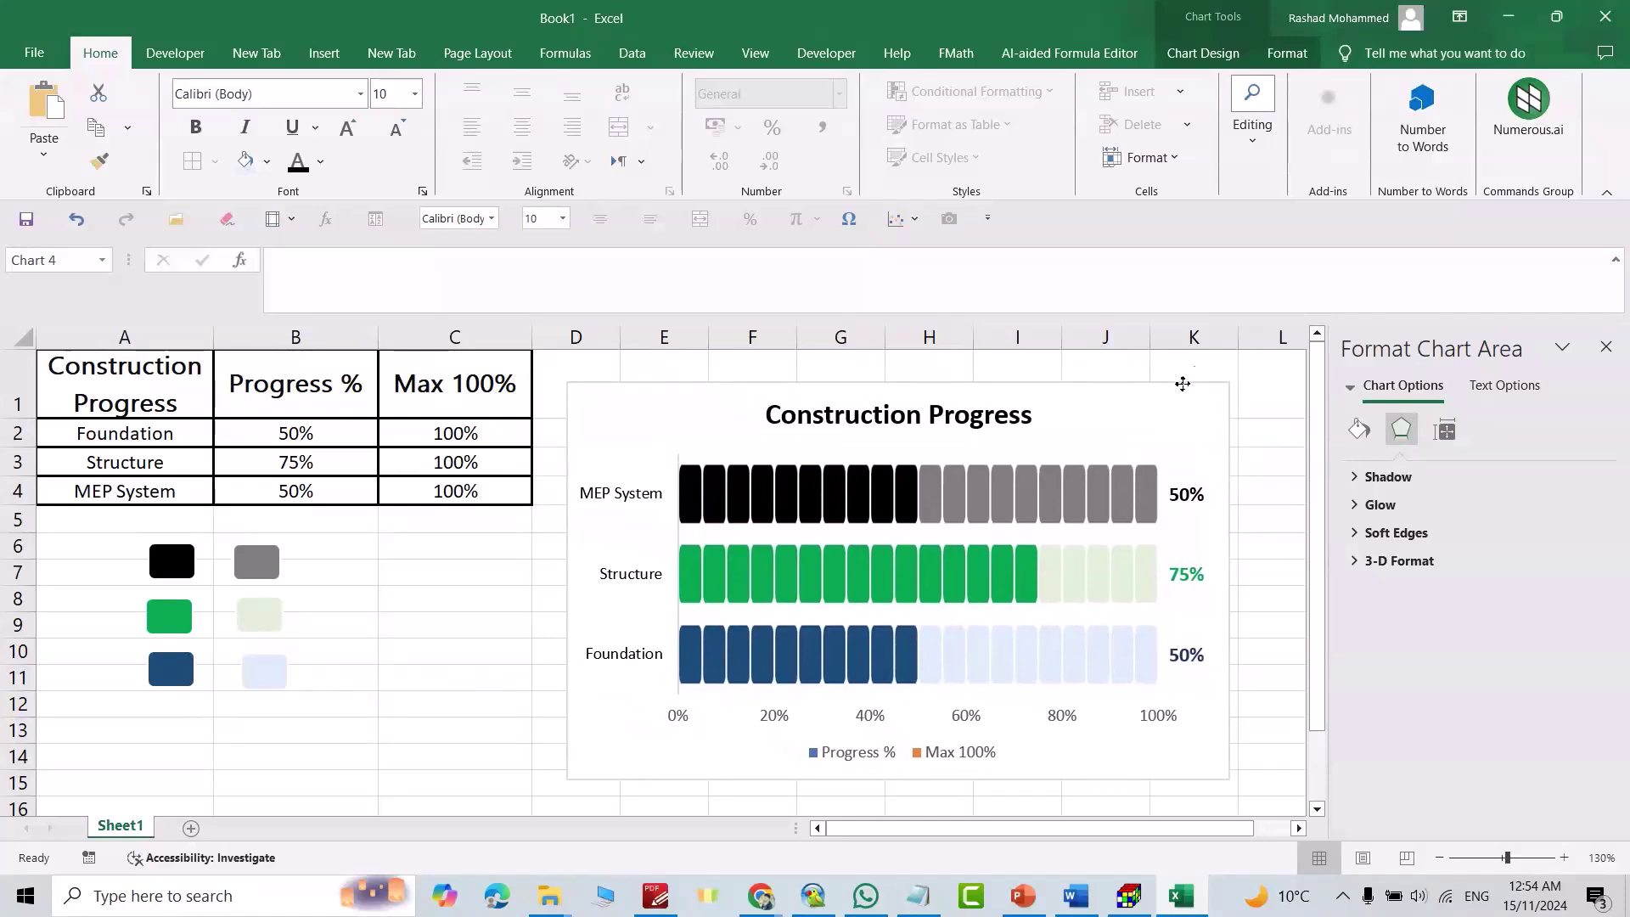
click(1359, 430)
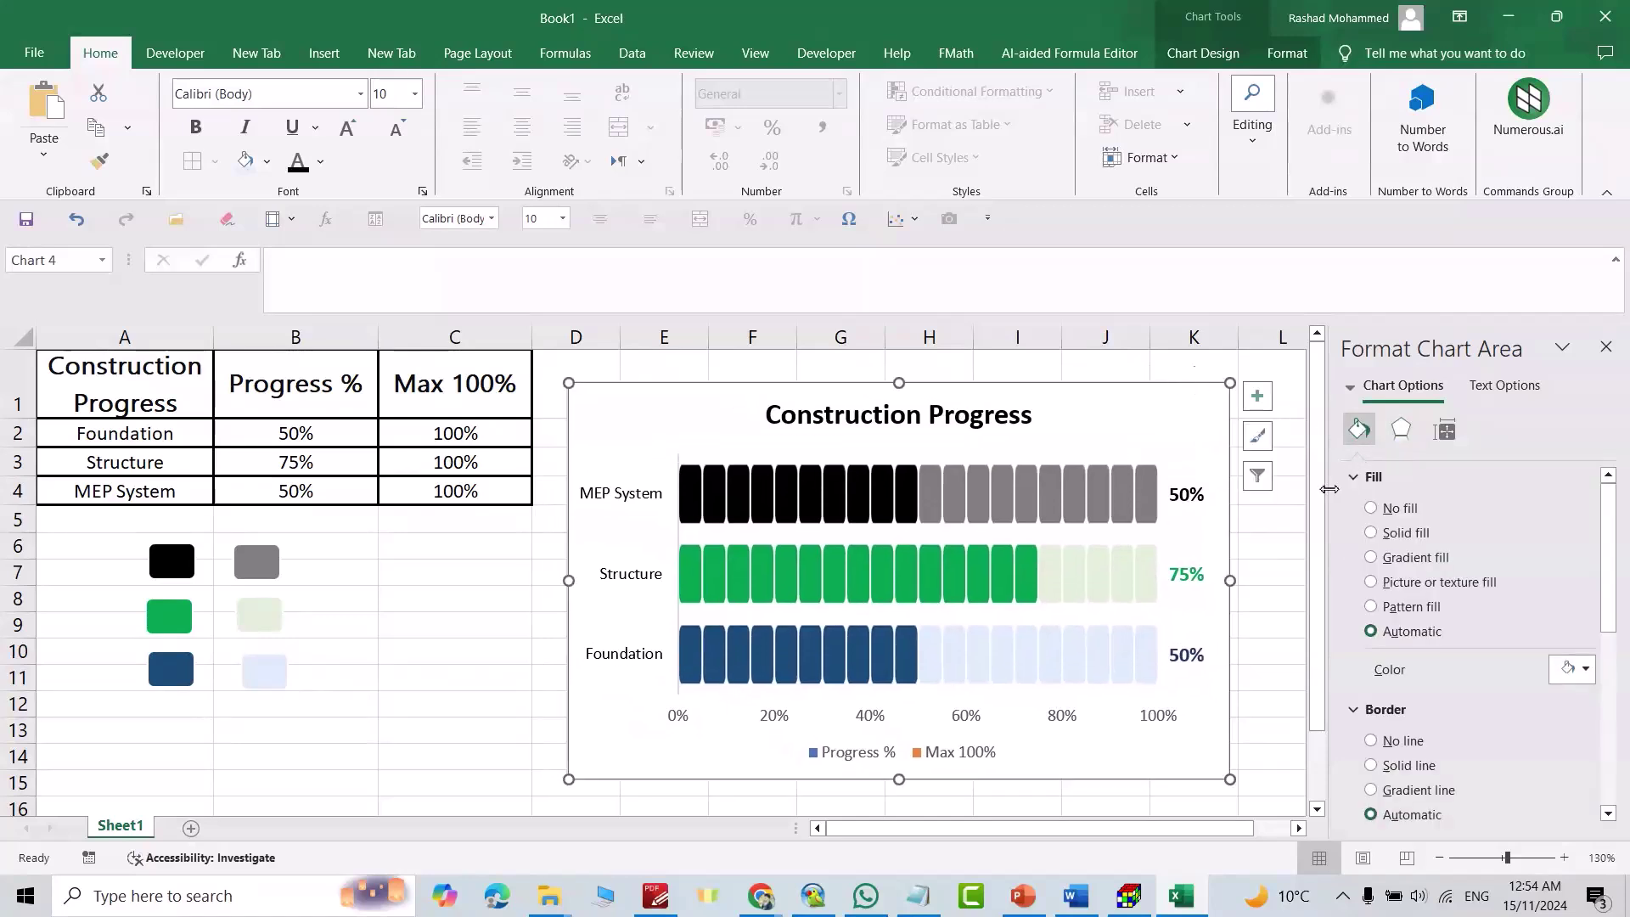
drag(1608, 523, 1627, 731)
click(1437, 803)
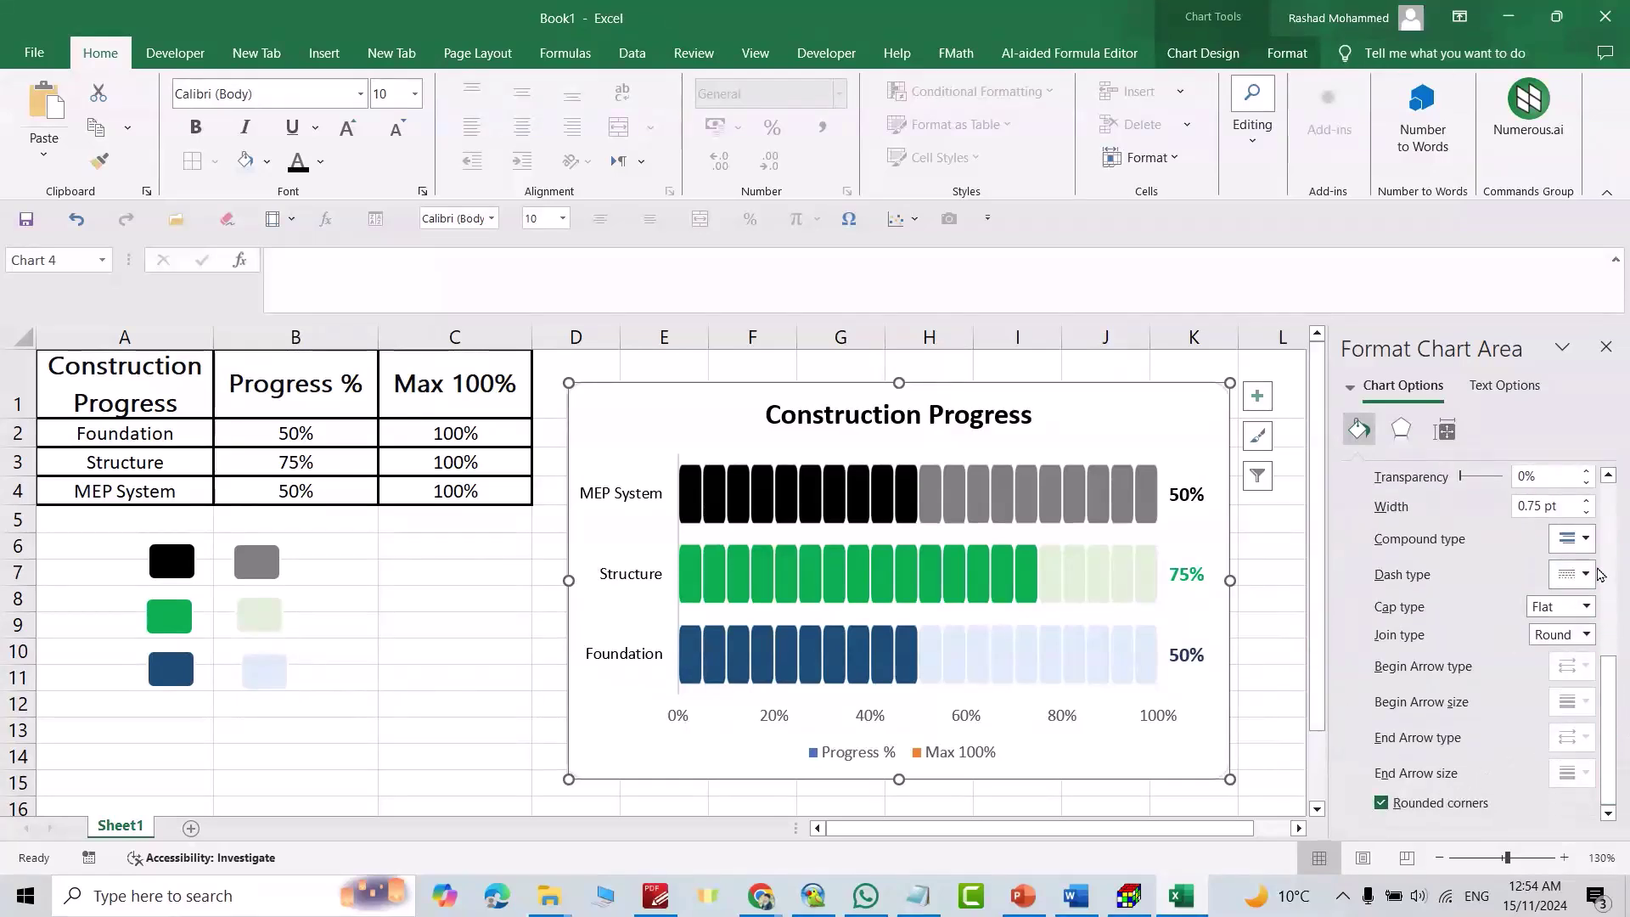
drag(1617, 679, 1608, 621)
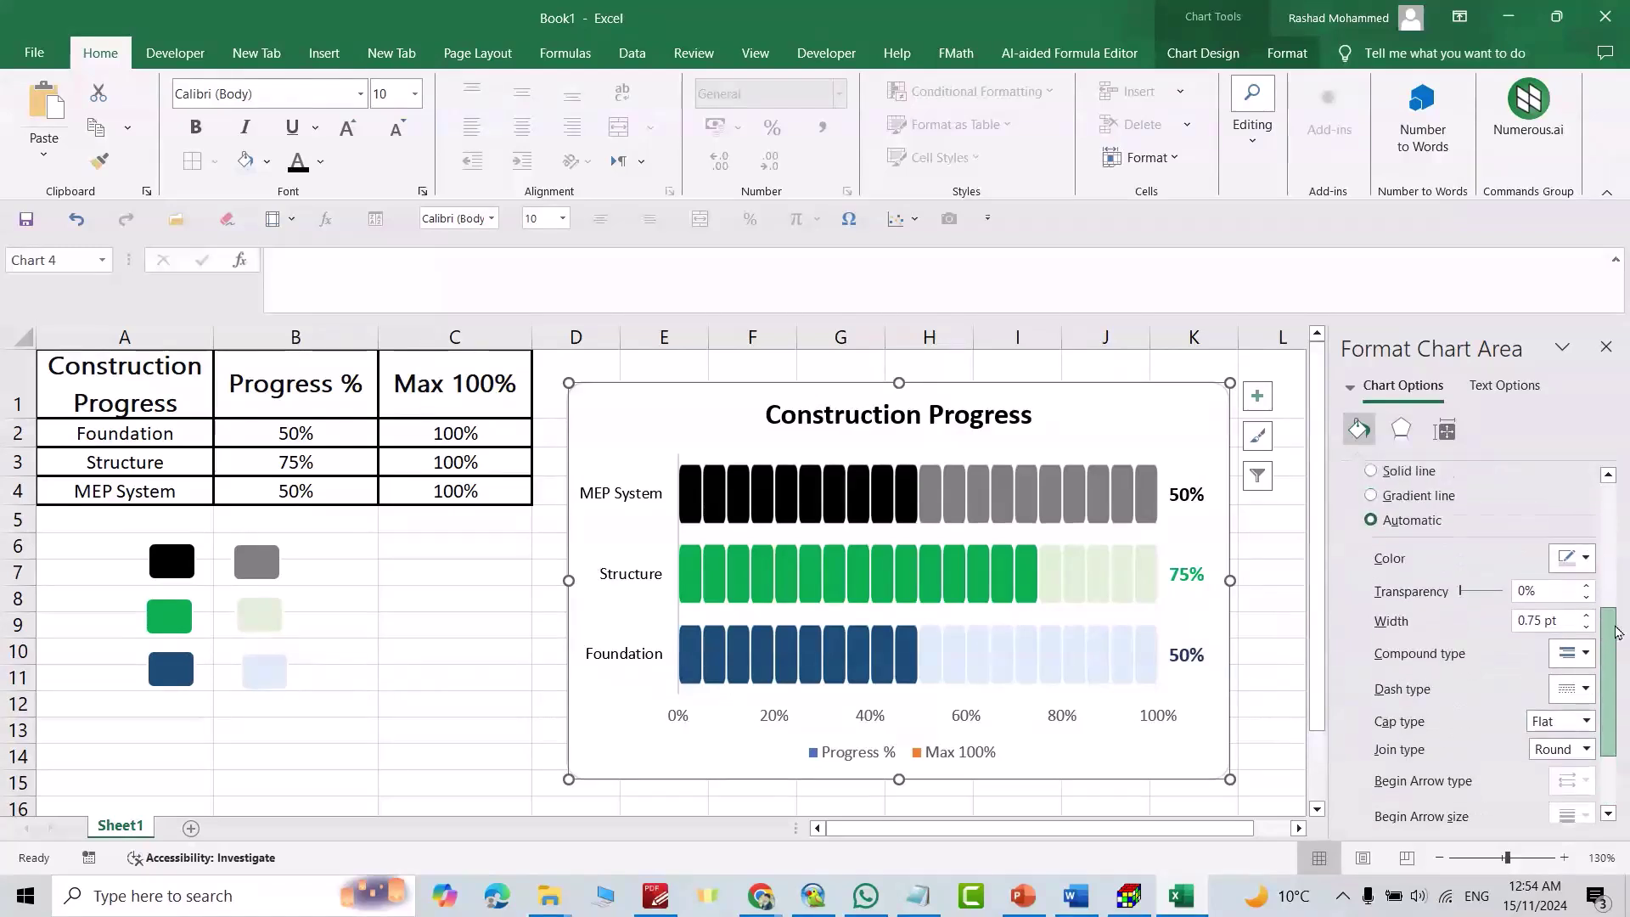
Make the chart border solid black and thicken it to 1.25 pt
click(1587, 562)
click(1483, 645)
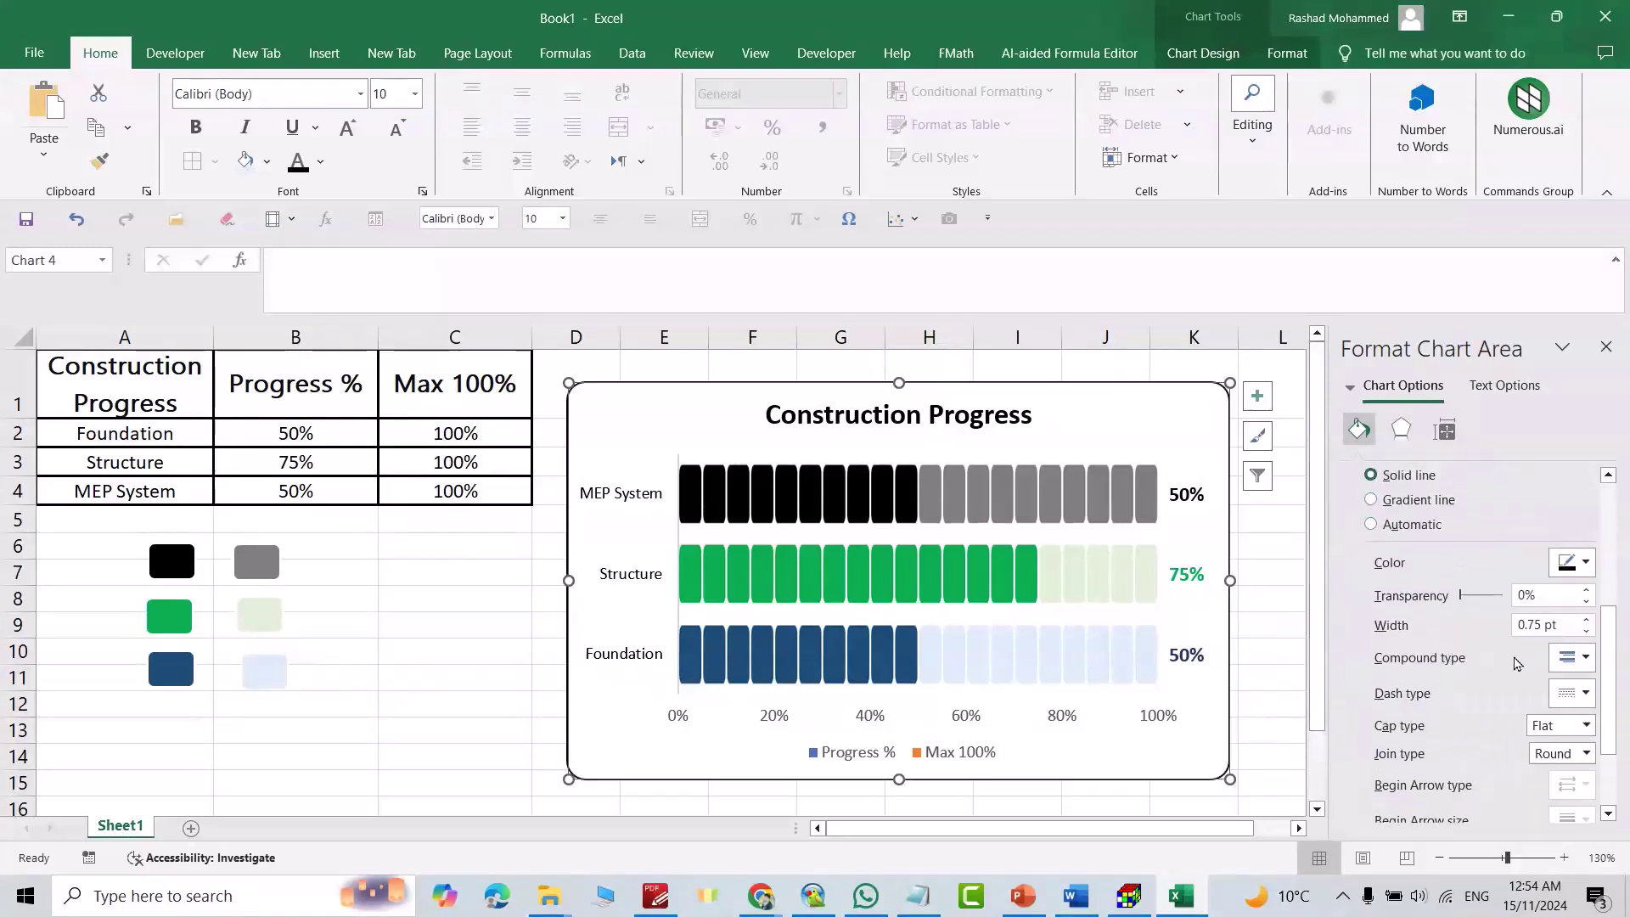
click(1588, 621)
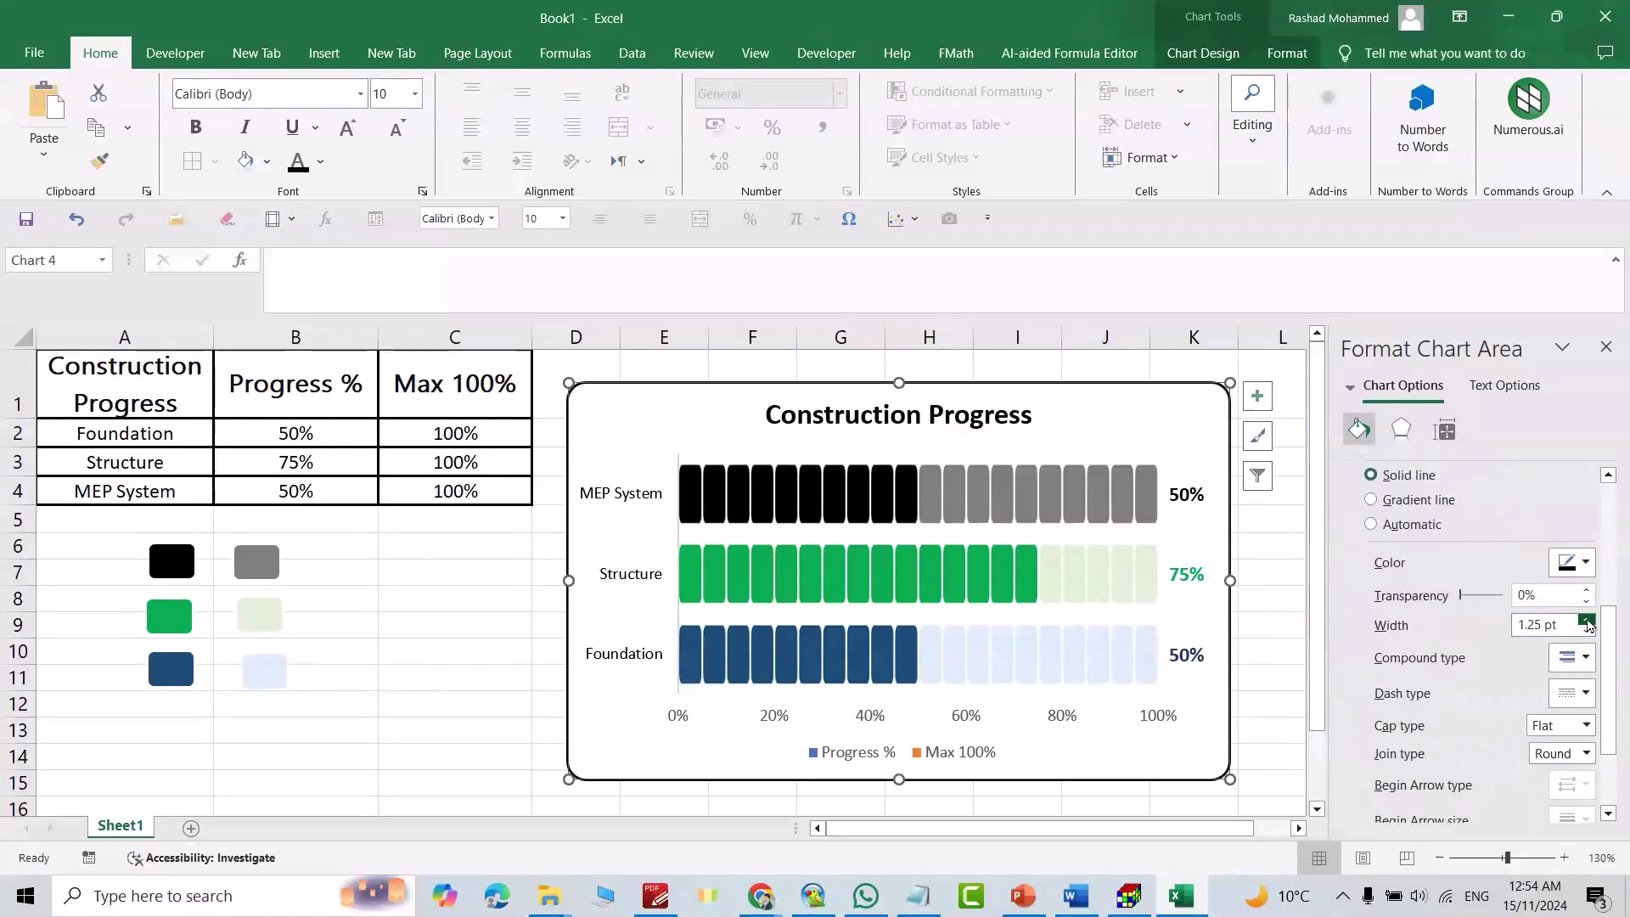
click(1587, 621)
click(478, 701)
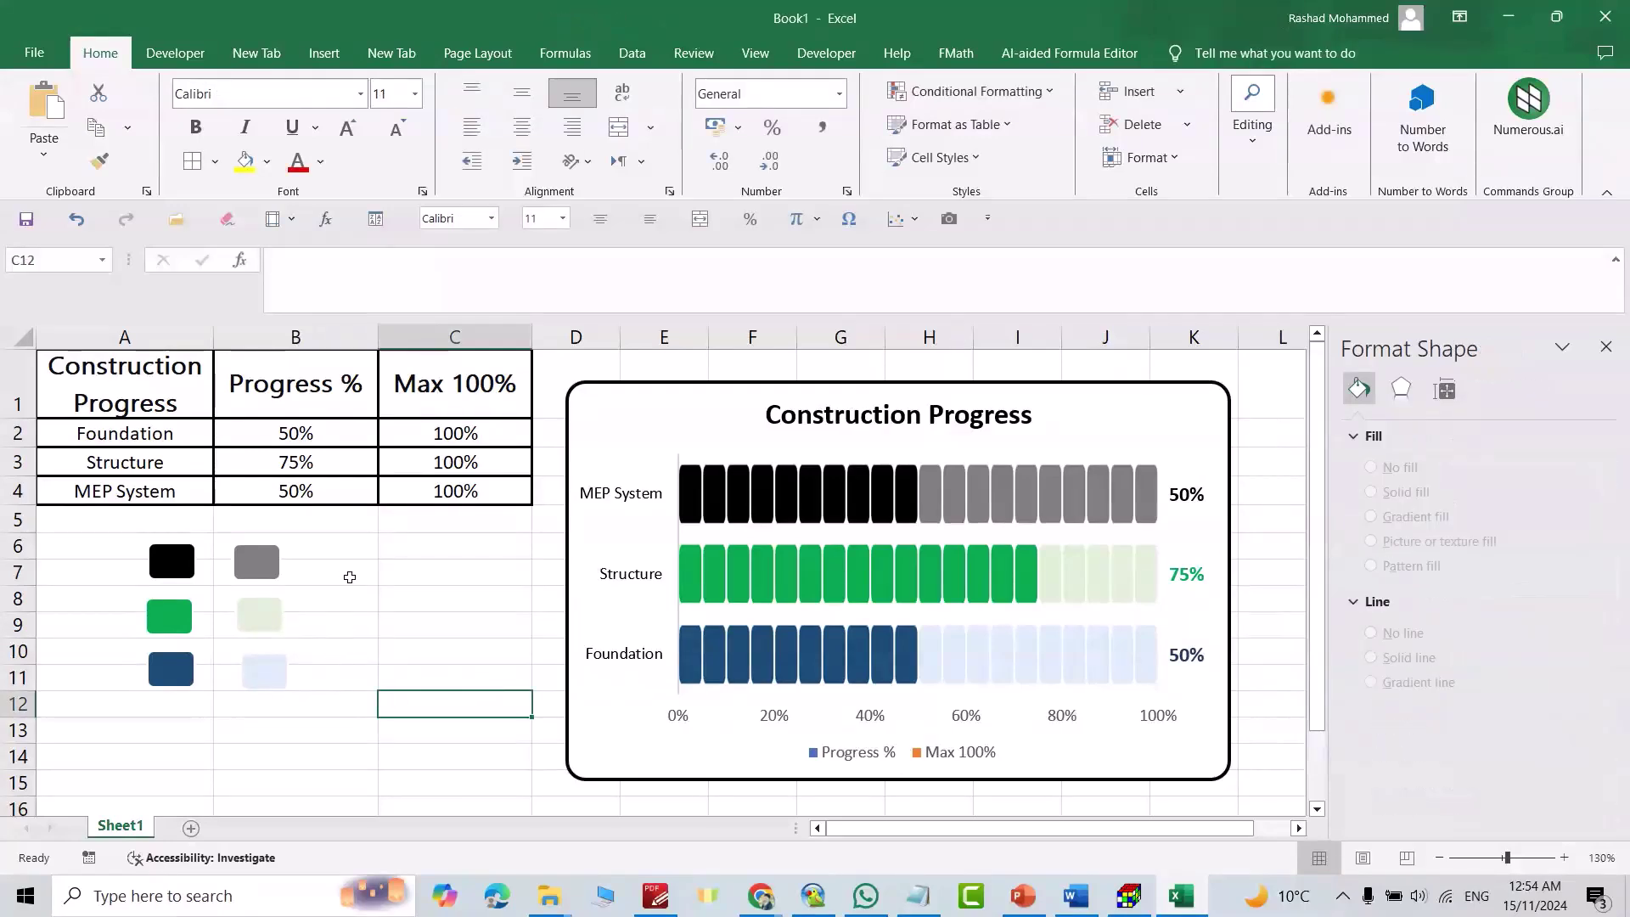
Enter 67%, 50% and 95% in B2:B4 so the chart bars and labels update live
click(292, 434)
text(10)
key(Return)
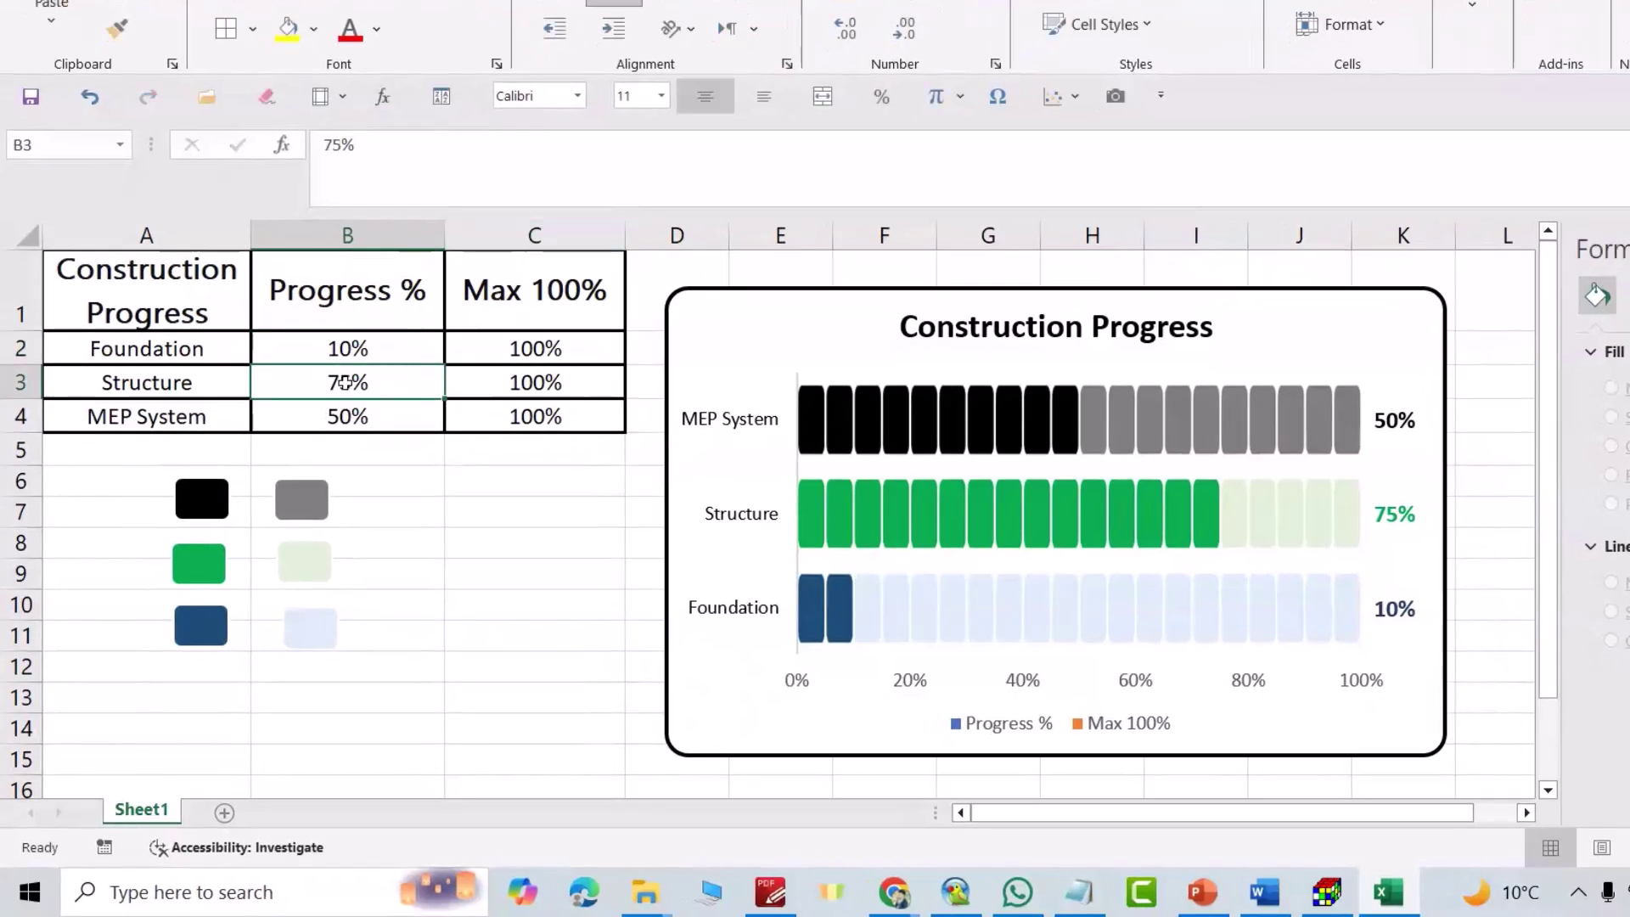
text(50)
key(Return)
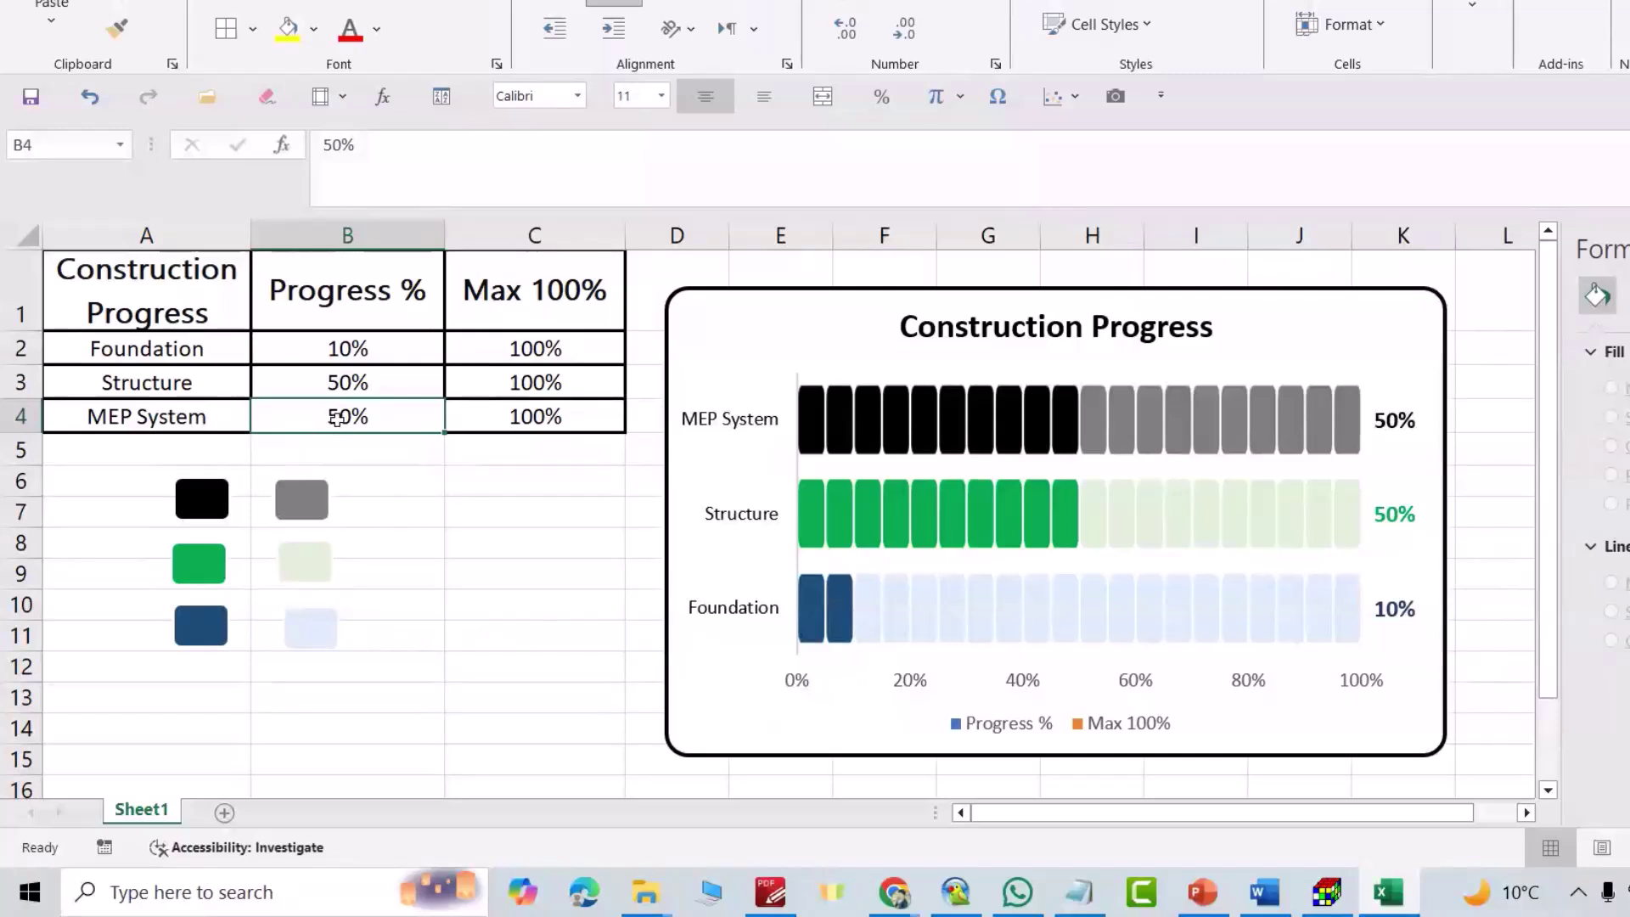
text(95)
key(Return)
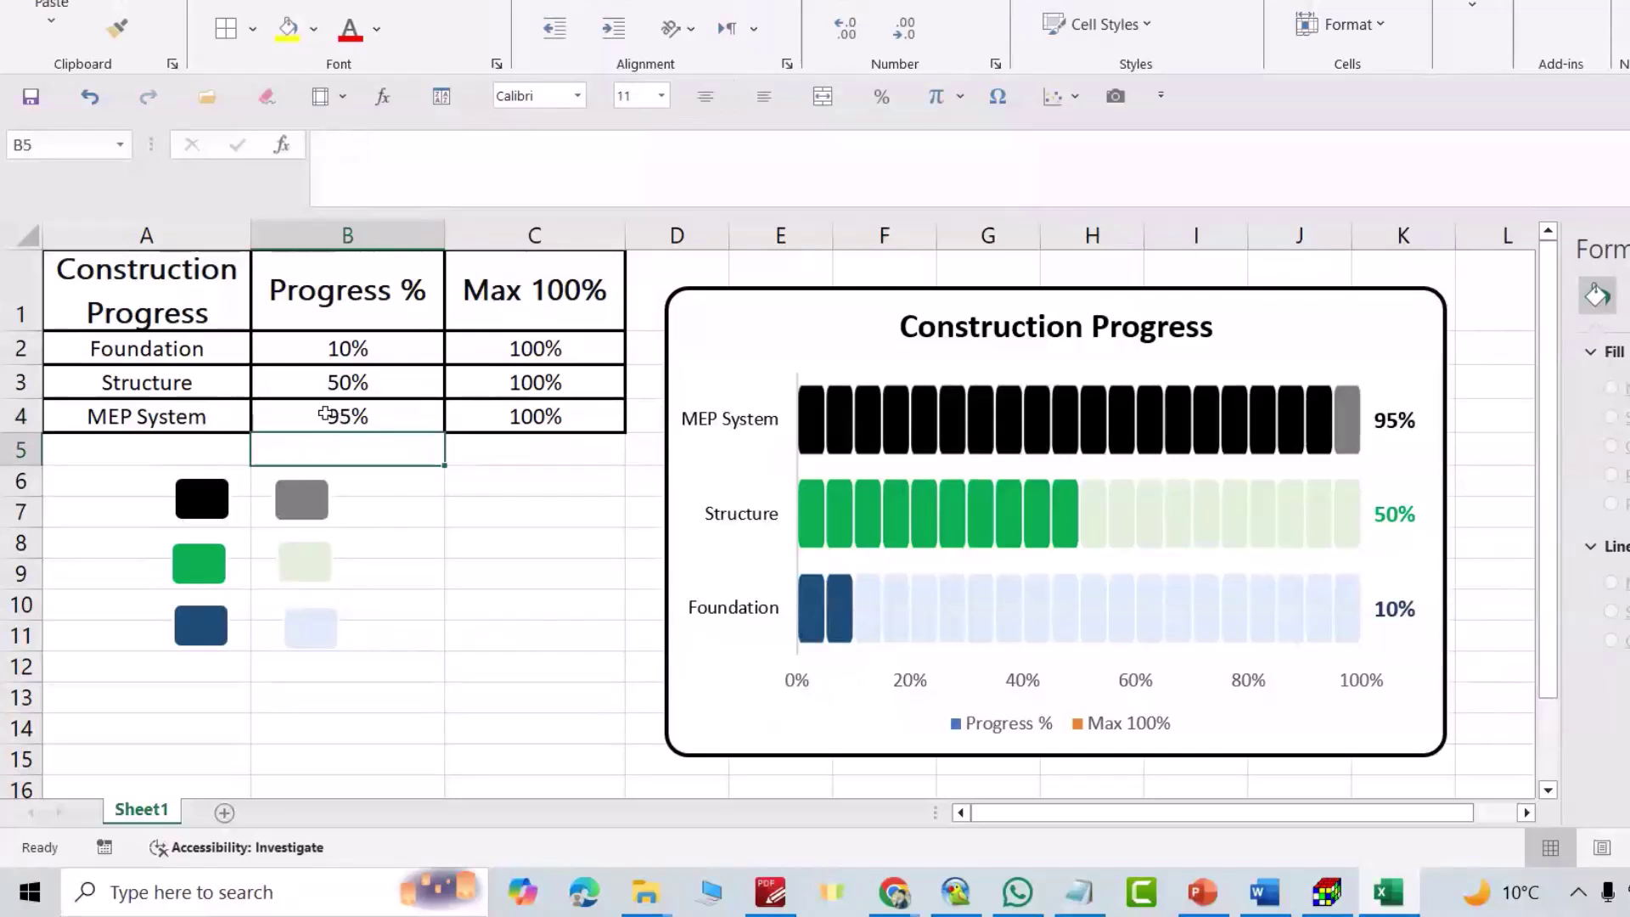
click(343, 346)
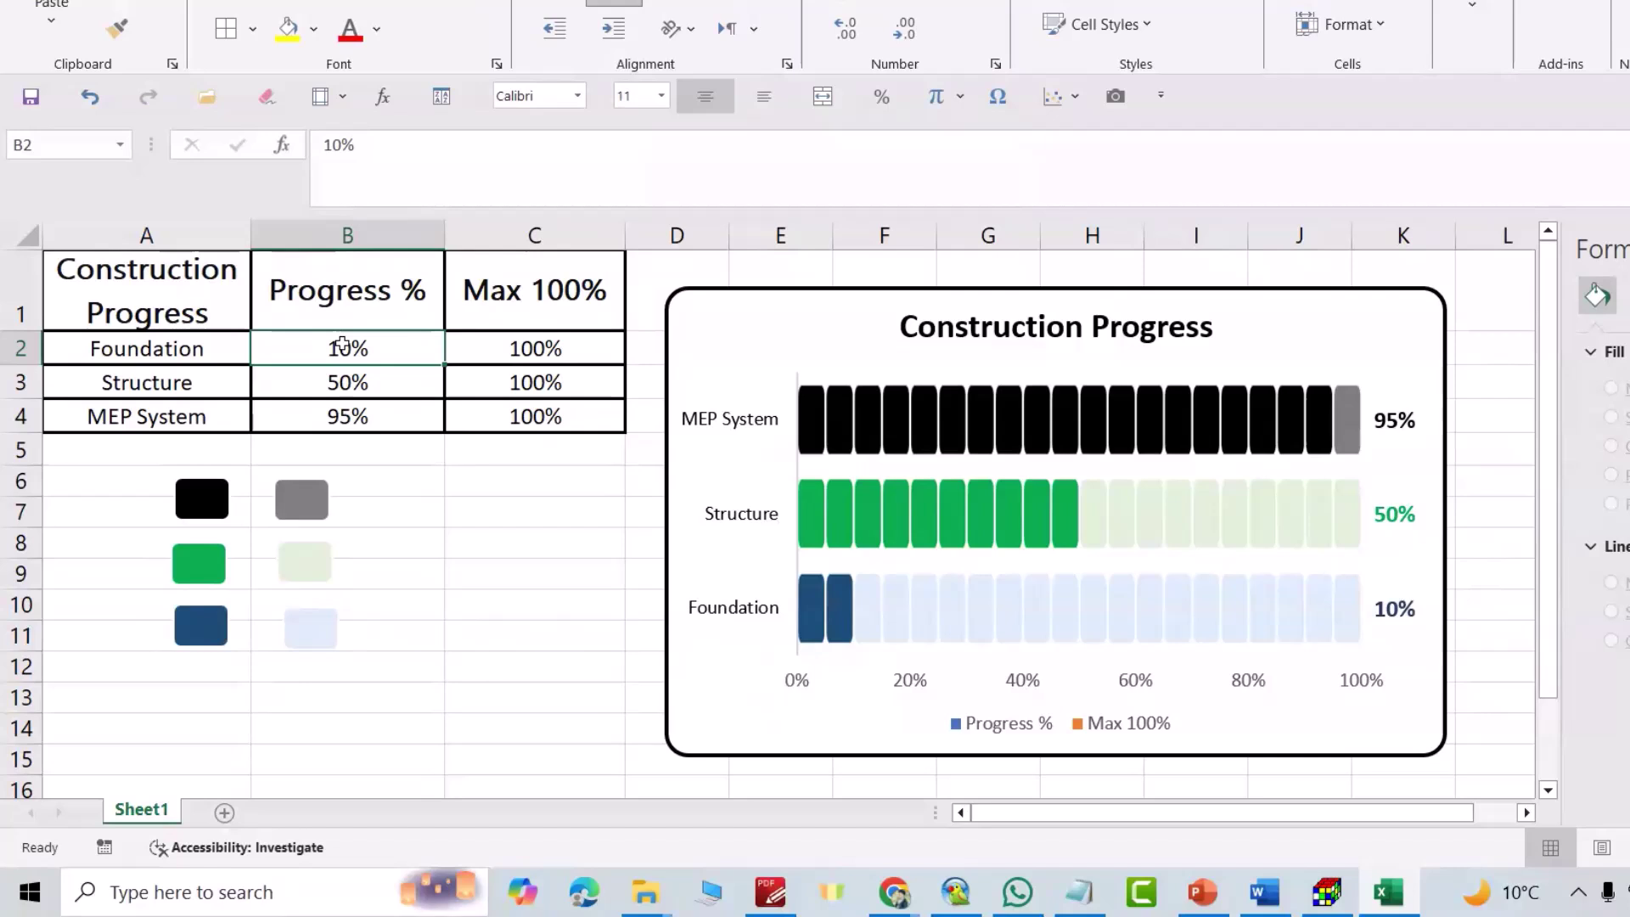
text(67)
key(Return)
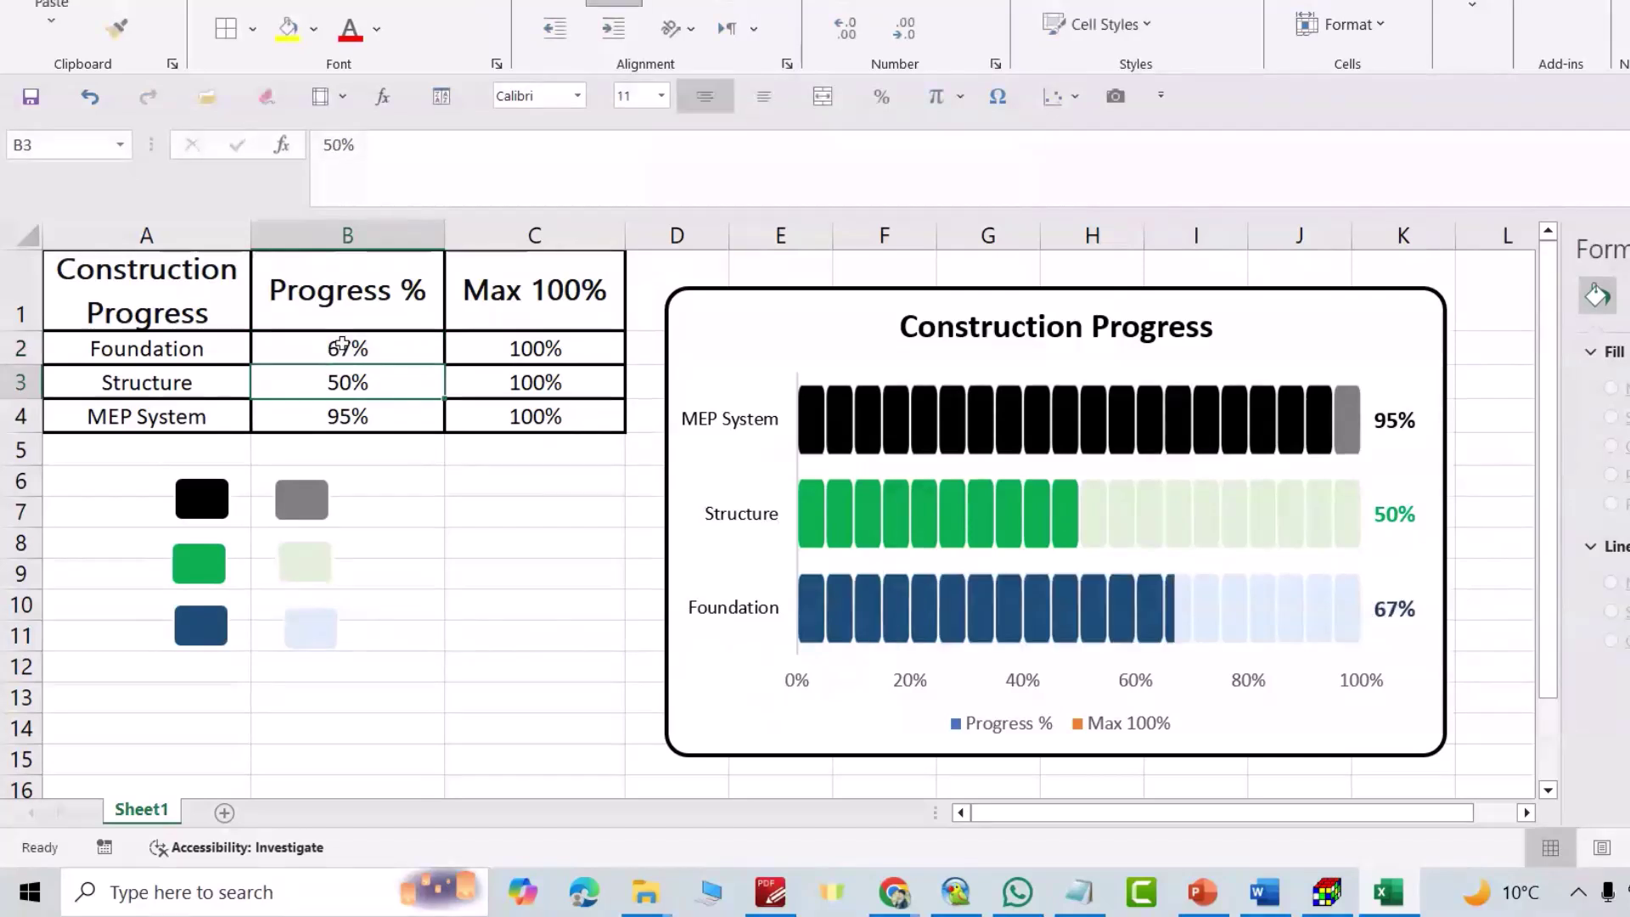